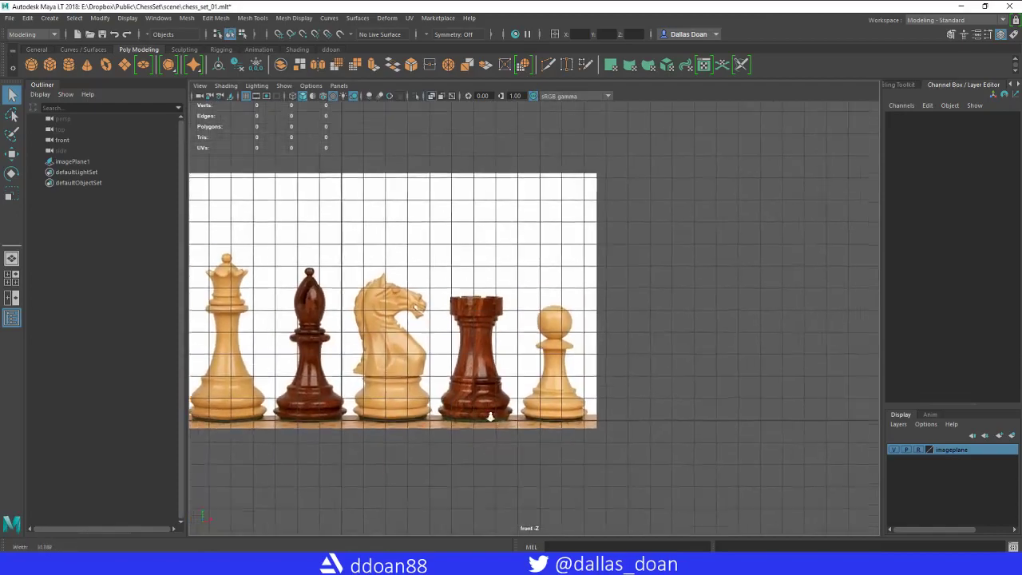
# Create a polygon cylinder at the origin in the front view, beside the chess reference image
pyautogui.keyDown('alt'); pyautogui.moveTo(650, 452); pyautogui.dragTo(646, 426, button='middle'); pyautogui.keyUp('alt')
pyautogui.keyDown('alt'); pyautogui.moveTo(632, 355); pyautogui.dragTo(637, 379, button='middle'); pyautogui.keyUp('alt')
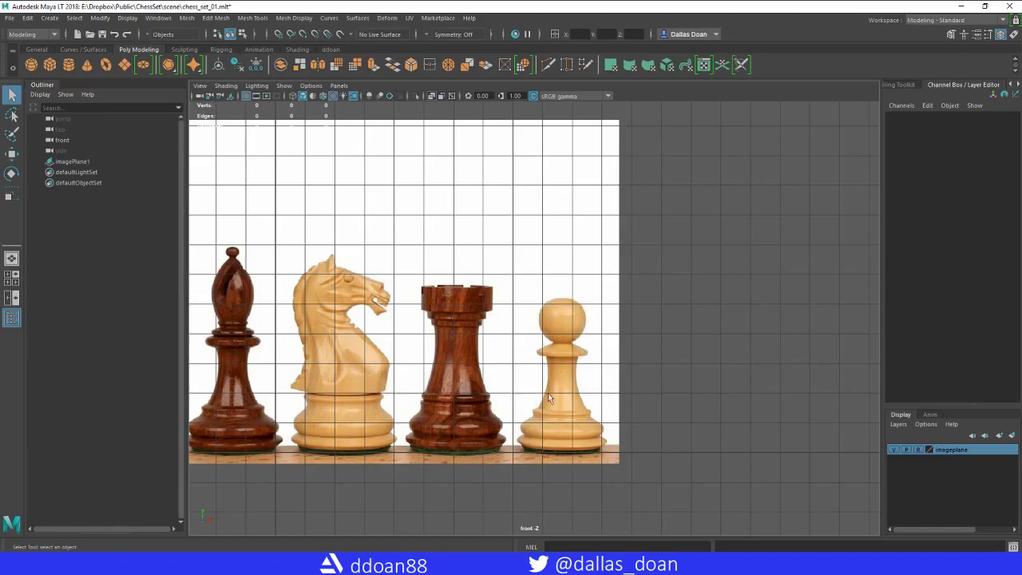
pyautogui.scroll(5, 571, 413)
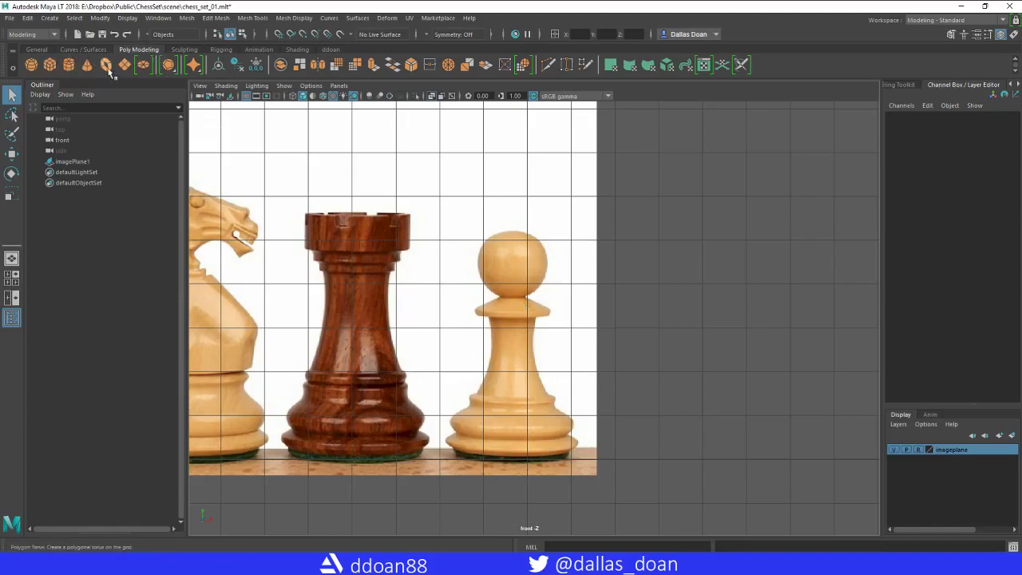
pyautogui.click(69, 65)
pyautogui.keyDown('alt'); pyautogui.moveTo(196, 237); pyautogui.dragTo(302, 243, button='middle'); pyautogui.keyUp('alt')
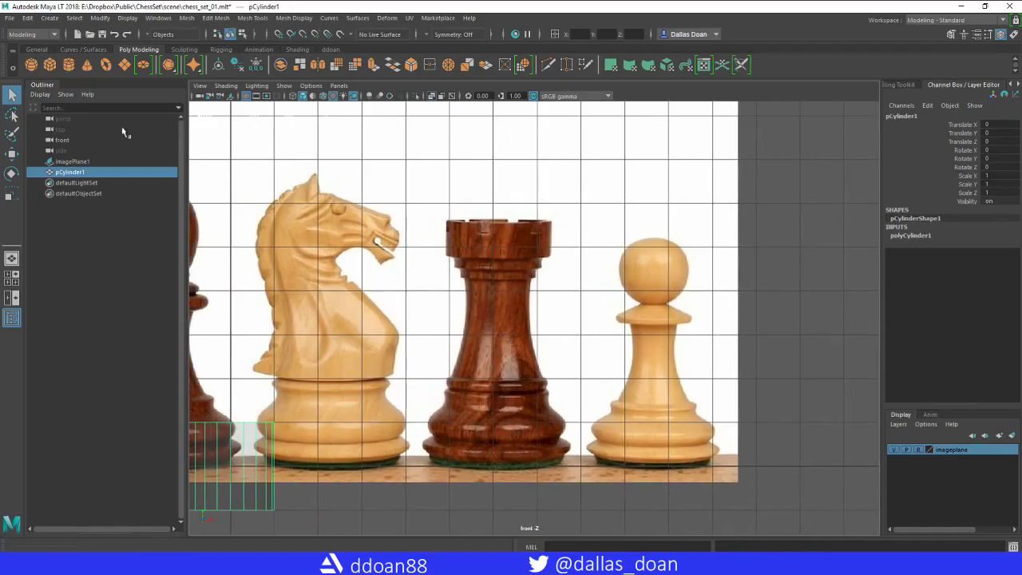
pyautogui.keyDown('alt'); pyautogui.moveTo(342, 321); pyautogui.dragTo(460, 299, button='middle'); pyautogui.keyUp('alt')
pyautogui.scroll(-2, 460, 298)
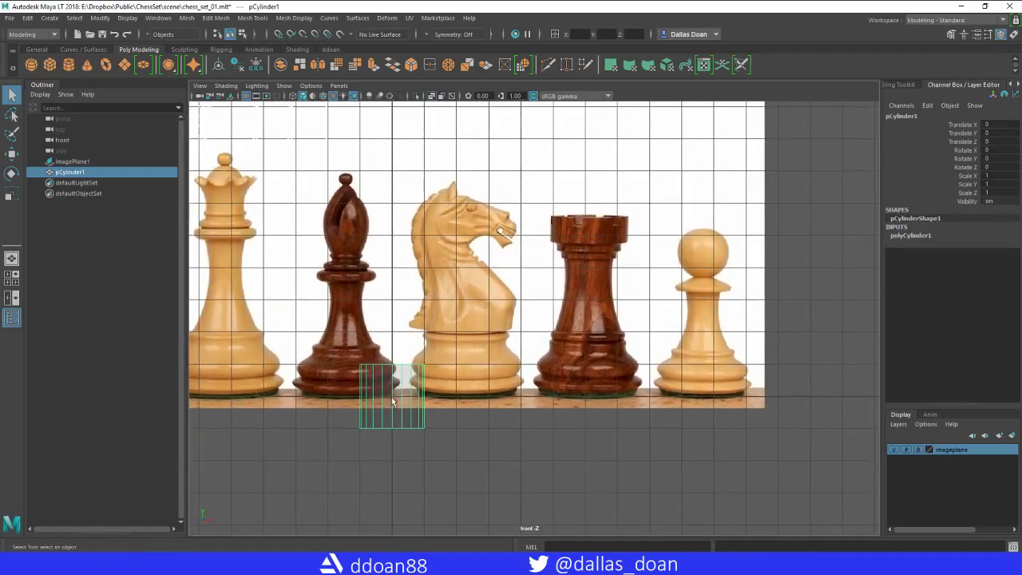
pyautogui.keyDown('alt'); pyautogui.moveTo(503, 410); pyautogui.dragTo(544, 403, button='middle'); pyautogui.keyUp('alt')
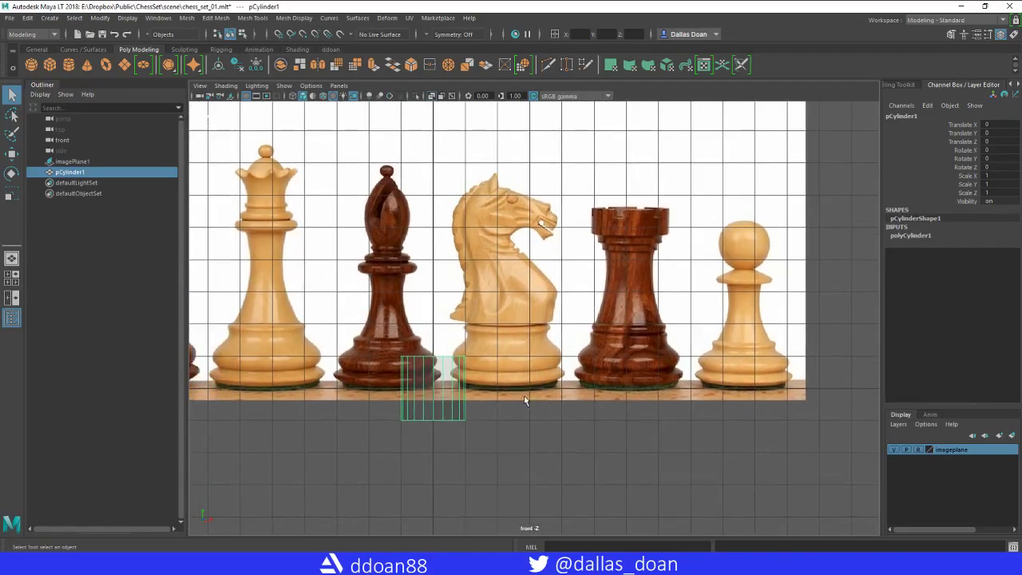
# Move the cylinder onto the pawn in the reference image, centred on its base at about X 9.665, Y 1.081
pyautogui.click(12, 158)
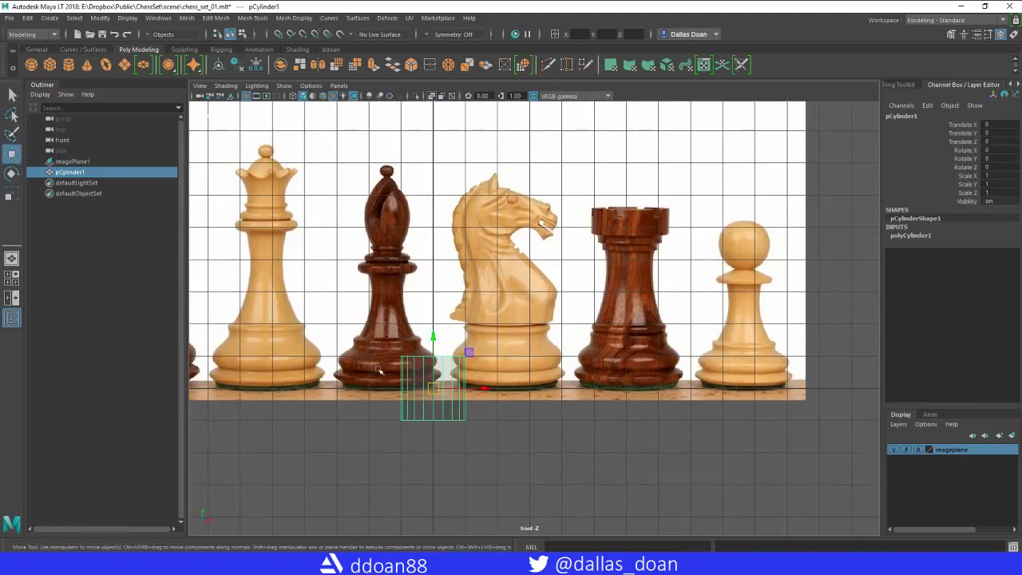
pyautogui.moveTo(483, 388); pyautogui.dragTo(800, 388)
pyautogui.scroll(3, 707, 390)
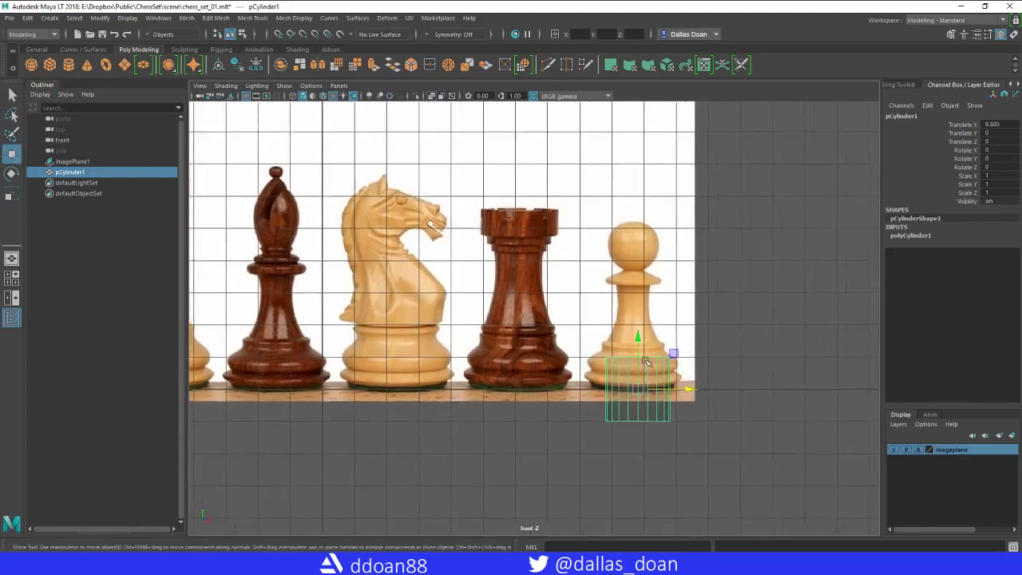
pyautogui.scroll(2, 707, 389)
pyautogui.moveTo(713, 393); pyautogui.dragTo(713, 328)
pyautogui.keyDown('alt'); pyautogui.moveTo(713, 328); pyautogui.dragTo(605, 329, button='middle'); pyautogui.keyUp('alt')
pyautogui.moveTo(604, 331); pyautogui.dragTo(605, 327)
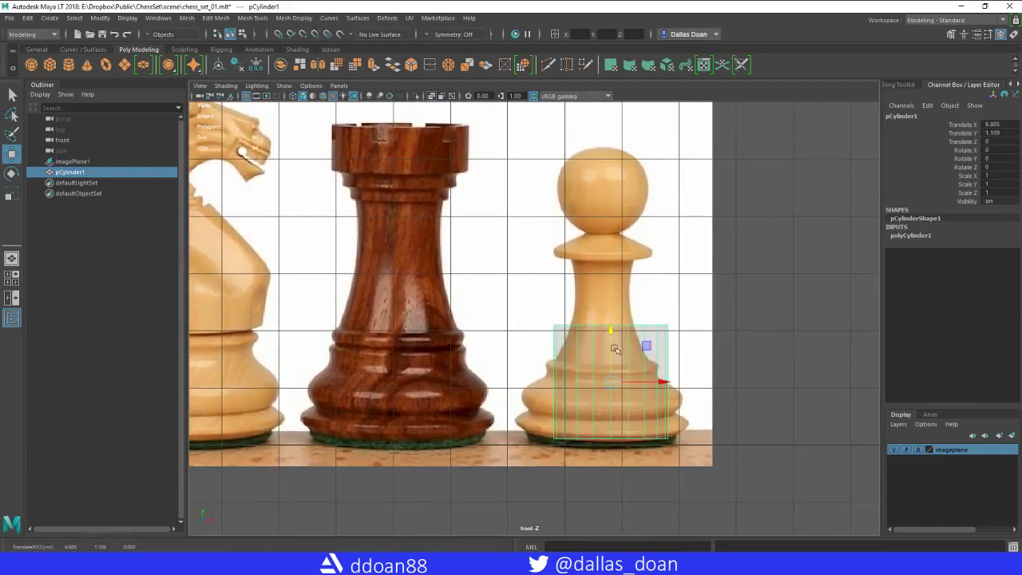
pyautogui.moveTo(670, 377); pyautogui.dragTo(667, 377)
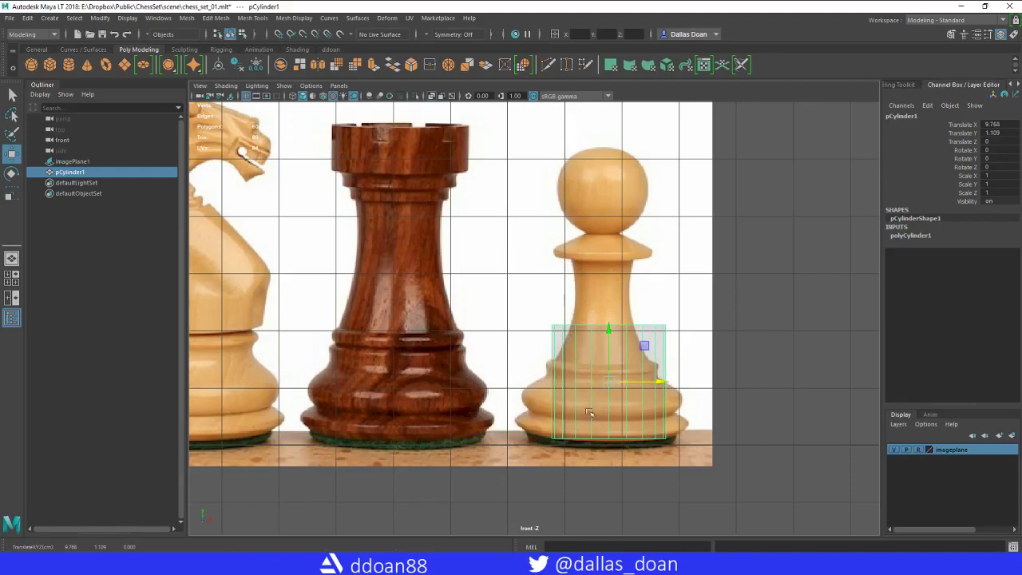
pyautogui.moveTo(608, 336); pyautogui.dragTo(609, 340)
pyautogui.keyDown('alt'); pyautogui.moveTo(609, 340); pyautogui.dragTo(534, 339, button='middle'); pyautogui.keyUp('alt')
pyautogui.moveTo(609, 373); pyautogui.dragTo(605, 373)
pyautogui.keyDown('alt'); pyautogui.moveTo(511, 342); pyautogui.dragTo(525, 353, button='middle'); pyautogui.keyUp('alt')
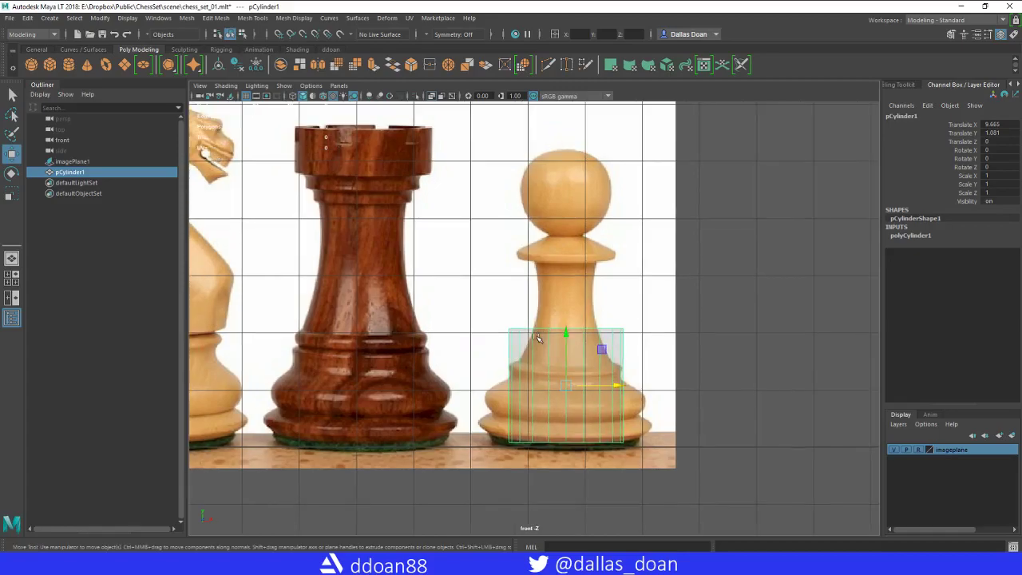
# Raise the cylinder's top ring of vertices to the underside of the pawn's ball, at about Y 3.70
pyautogui.moveTo(547, 341); pyautogui.dragTo(495, 288, button='right')
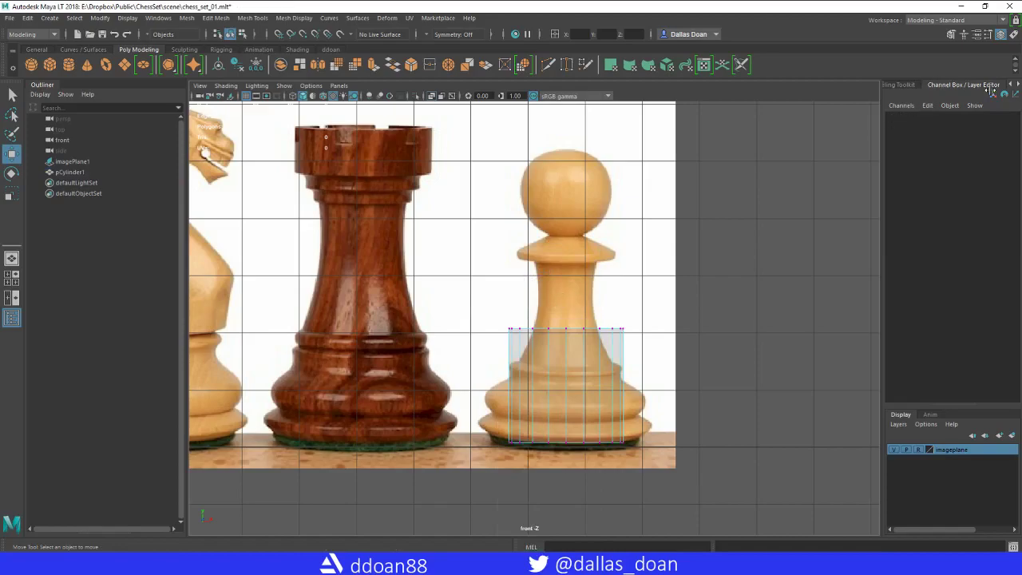
pyautogui.click(898, 84)
pyautogui.moveTo(474, 295); pyautogui.dragTo(662, 330)
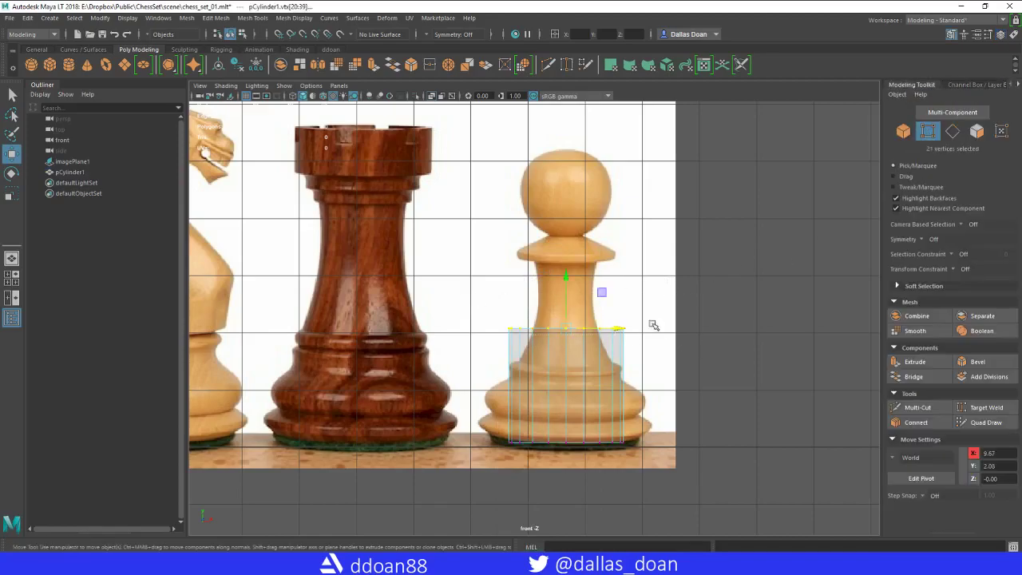
pyautogui.moveTo(561, 276); pyautogui.dragTo(563, 183)
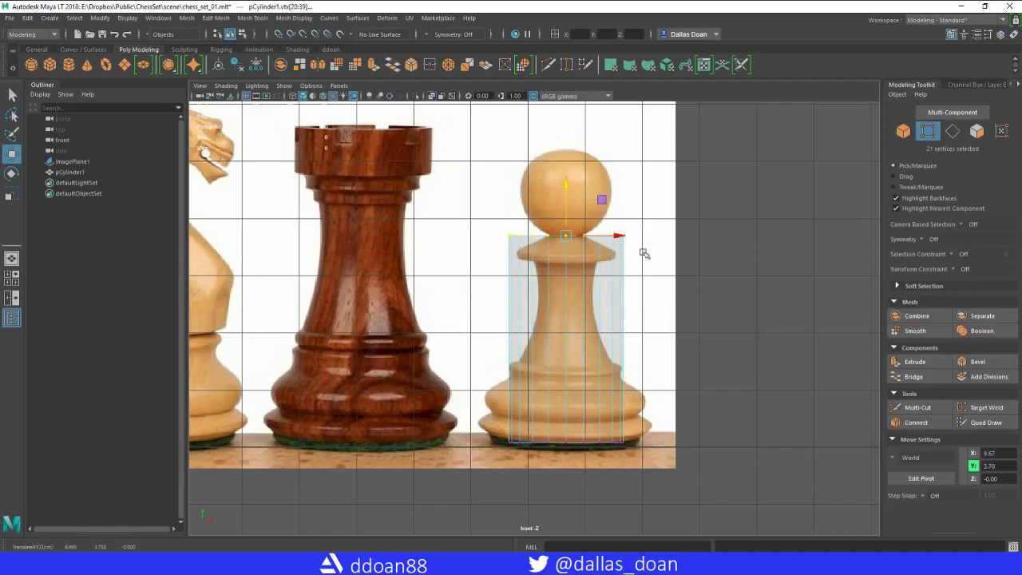
# Lower the cylinder's bottom ring of vertices to the foot of the pawn, at about Y 0.04
pyautogui.keyDown('alt'); pyautogui.moveTo(667, 285); pyautogui.dragTo(648, 236, button='middle'); pyautogui.keyUp('alt')
pyautogui.keyDown('alt'); pyautogui.moveTo(530, 374); pyautogui.dragTo(532, 368, button='middle'); pyautogui.keyUp('alt')
pyautogui.moveTo(526, 392); pyautogui.dragTo(635, 413)
pyautogui.moveTo(548, 334); pyautogui.dragTo(548, 337)
pyautogui.keyDown('alt'); pyautogui.moveTo(671, 265); pyautogui.dragTo(657, 313, button='middle'); pyautogui.keyUp('alt')
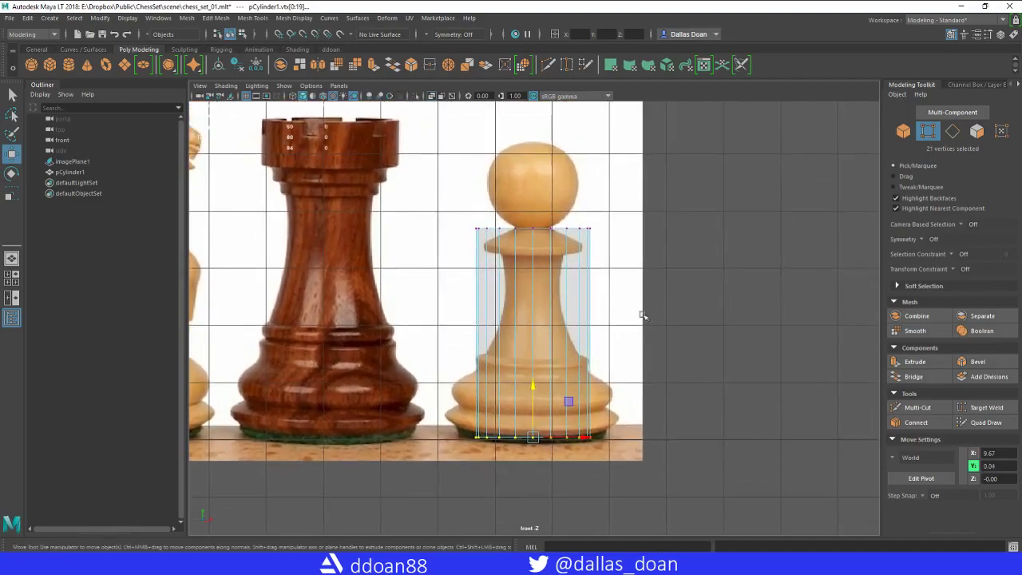
# Insert four edge loops with Multi-Cut at the pawn's collar, the top of its base, the base bulge and just above the foot
pyautogui.click(917, 407)
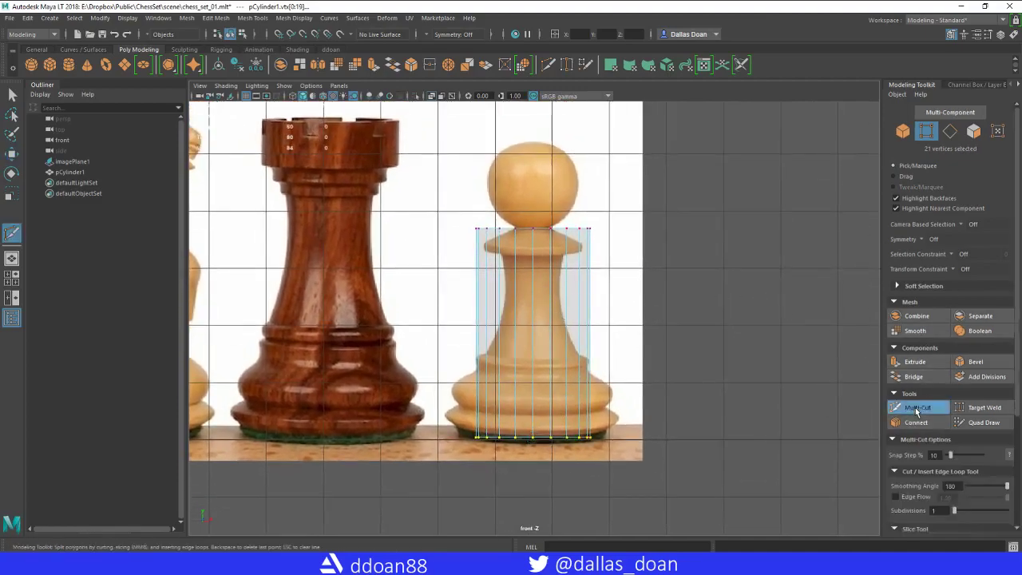
pyautogui.scroll(2, 609, 330)
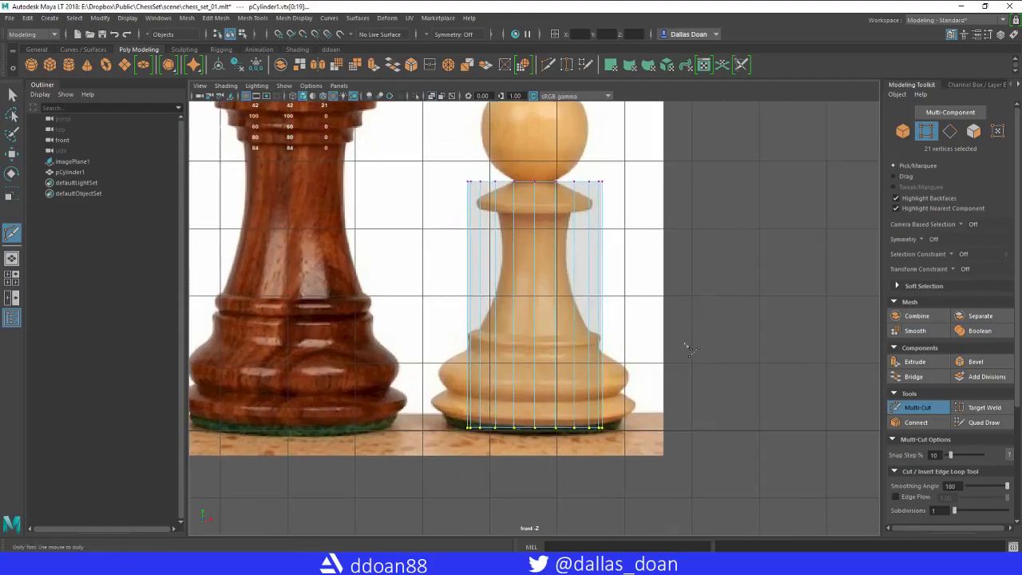
pyautogui.keyDown('ctrl'); pyautogui.click(535, 206); pyautogui.keyUp('ctrl')
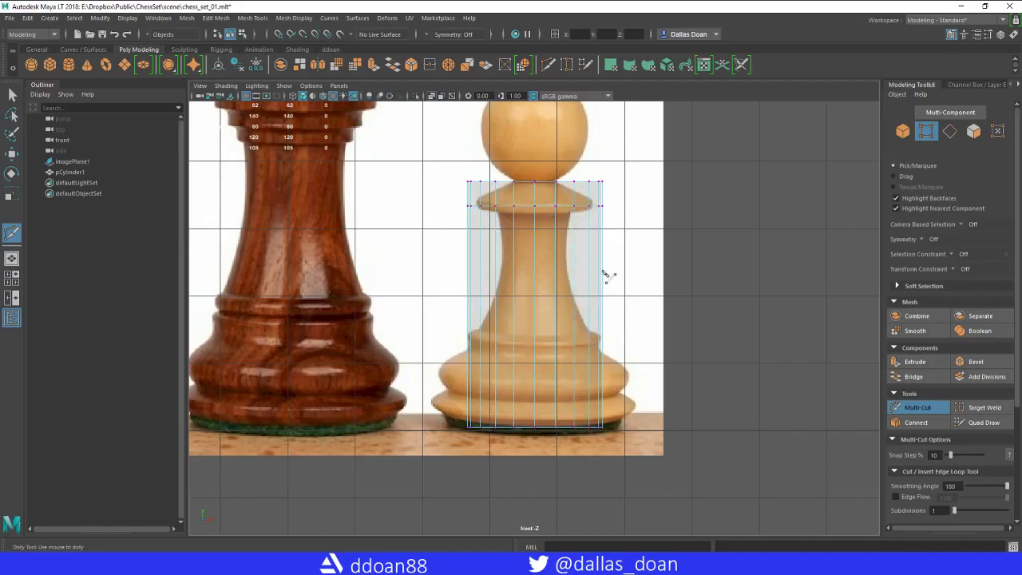
pyautogui.keyDown('ctrl'); pyautogui.click(513, 330); pyautogui.keyUp('ctrl')
pyautogui.keyDown('ctrl'); pyautogui.click(513, 376); pyautogui.keyUp('ctrl')
pyautogui.keyDown('alt'); pyautogui.moveTo(598, 280); pyautogui.dragTo(603, 319, button='middle'); pyautogui.keyUp('alt')
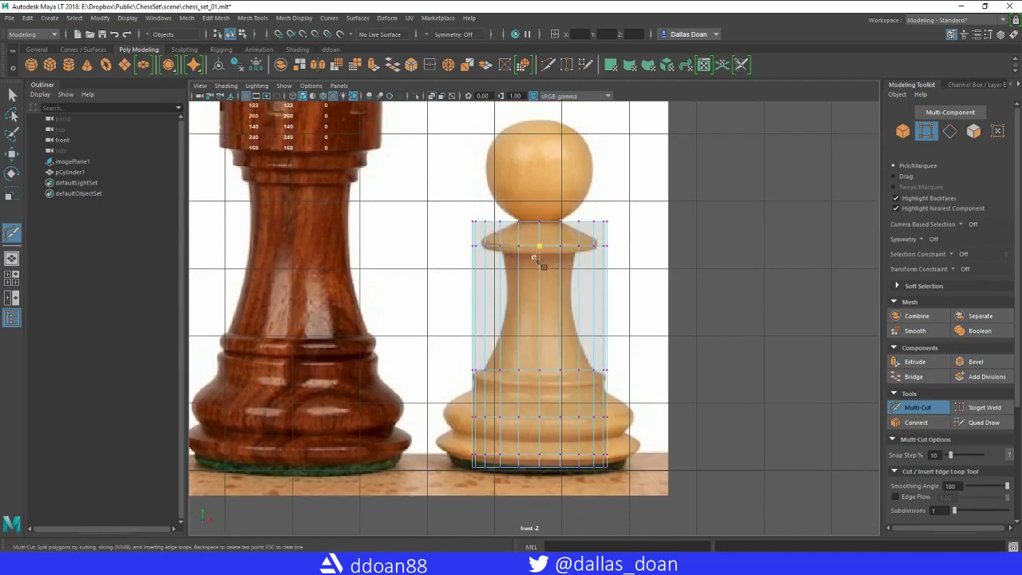
# Scale the top vertex ring inward to match the narrow joint beneath the pawn's ball
pyautogui.press('w')
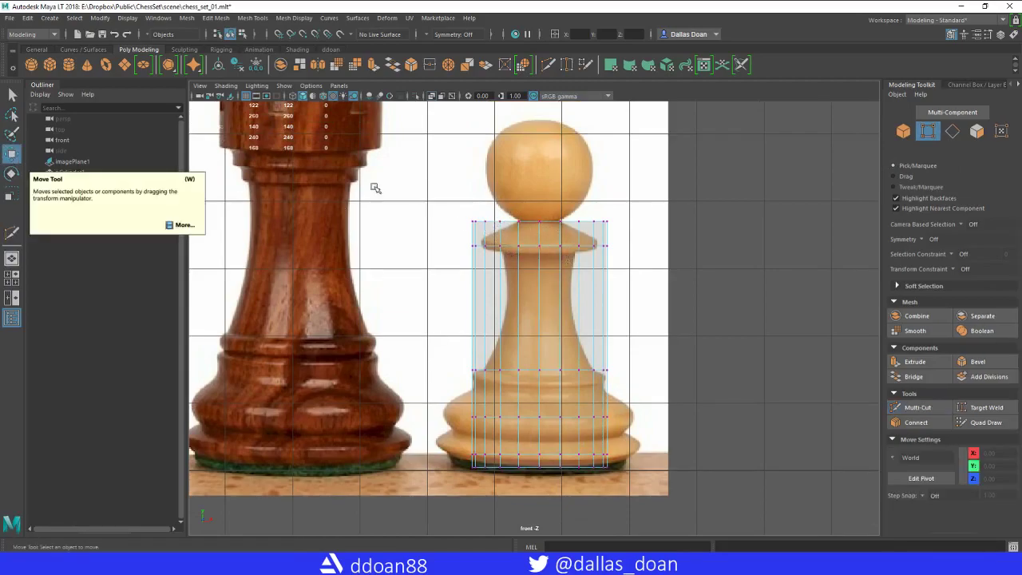
pyautogui.moveTo(463, 209); pyautogui.dragTo(614, 237)
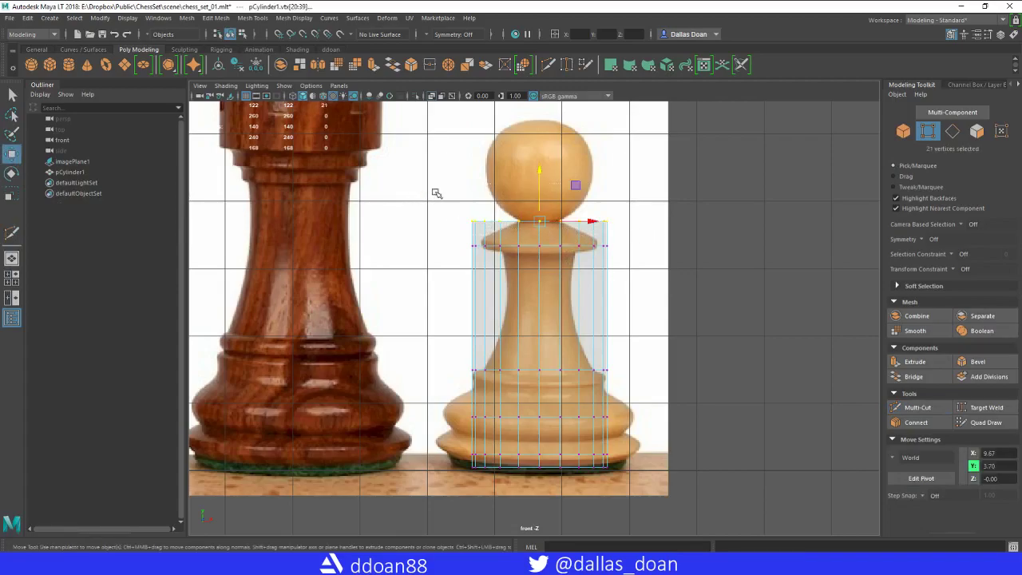
pyautogui.keyDown('alt'); pyautogui.moveTo(628, 267); pyautogui.dragTo(630, 298, button='middle'); pyautogui.keyUp('alt')
pyautogui.keyDown('alt'); pyautogui.moveTo(630, 298); pyautogui.dragTo(655, 305, button='right'); pyautogui.keyUp('alt')
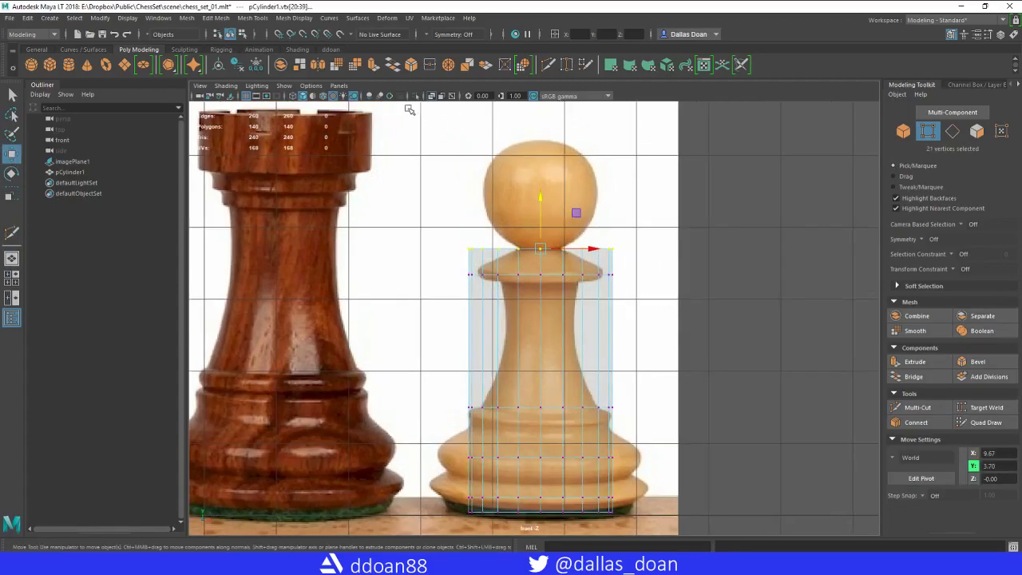
pyautogui.click(434, 97)
pyautogui.click(434, 97)
pyautogui.click(434, 96)
pyautogui.click(434, 97)
pyautogui.scroll(2, 629, 283)
pyautogui.press('r')
pyautogui.moveTo(589, 227); pyautogui.dragTo(456, 230)
# Move the collar's vertex ring up to about Y 3.43 and scale it inward to the collar's outer width
pyautogui.keyDown('alt'); pyautogui.moveTo(534, 264); pyautogui.dragTo(523, 248, button='middle'); pyautogui.keyUp('alt')
pyautogui.moveTo(423, 234); pyautogui.dragTo(688, 253)
pyautogui.press('w')
pyautogui.moveTo(530, 200); pyautogui.dragTo(529, 189)
pyautogui.keyDown('alt'); pyautogui.moveTo(529, 189); pyautogui.dragTo(517, 177, button='middle'); pyautogui.keyUp('alt')
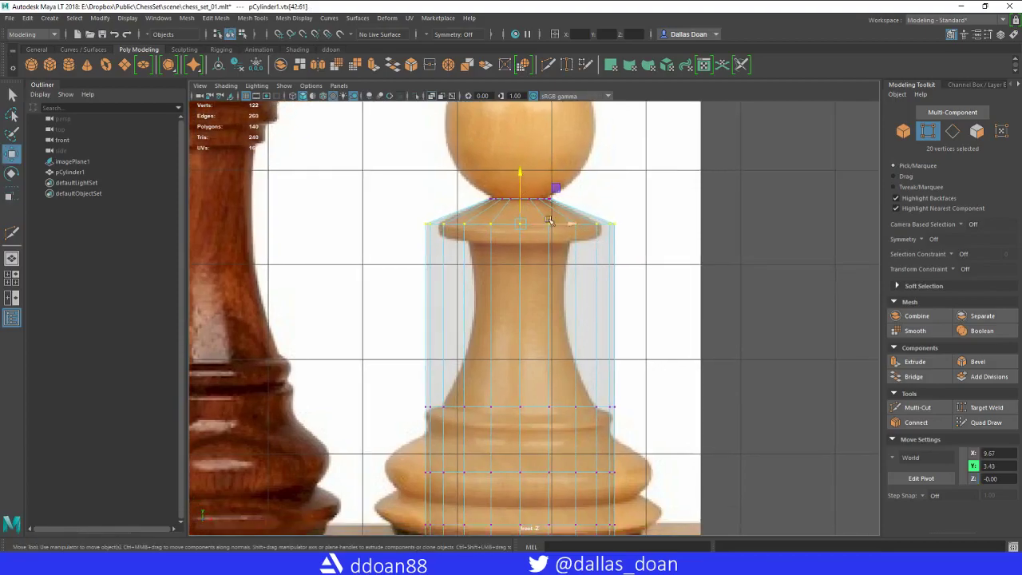
pyautogui.press('r')
pyautogui.moveTo(520, 225); pyautogui.dragTo(498, 226)
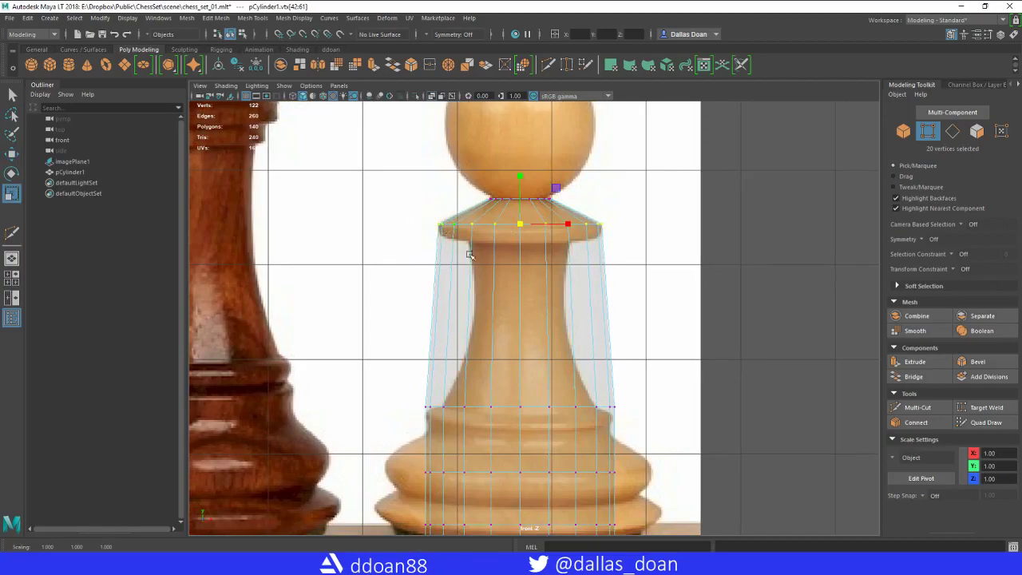
# Insert two edge loops with Multi-Cut, one at the collar's lower rim and one just beneath it
pyautogui.keyDown('alt'); pyautogui.moveTo(456, 244); pyautogui.dragTo(443, 208, button='middle'); pyautogui.keyUp('alt')
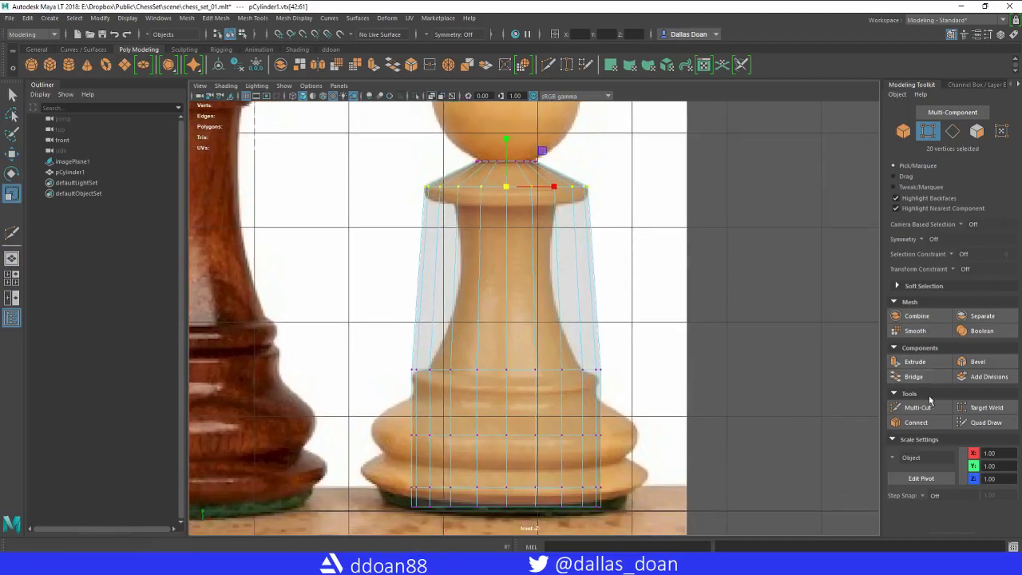
pyautogui.click(917, 407)
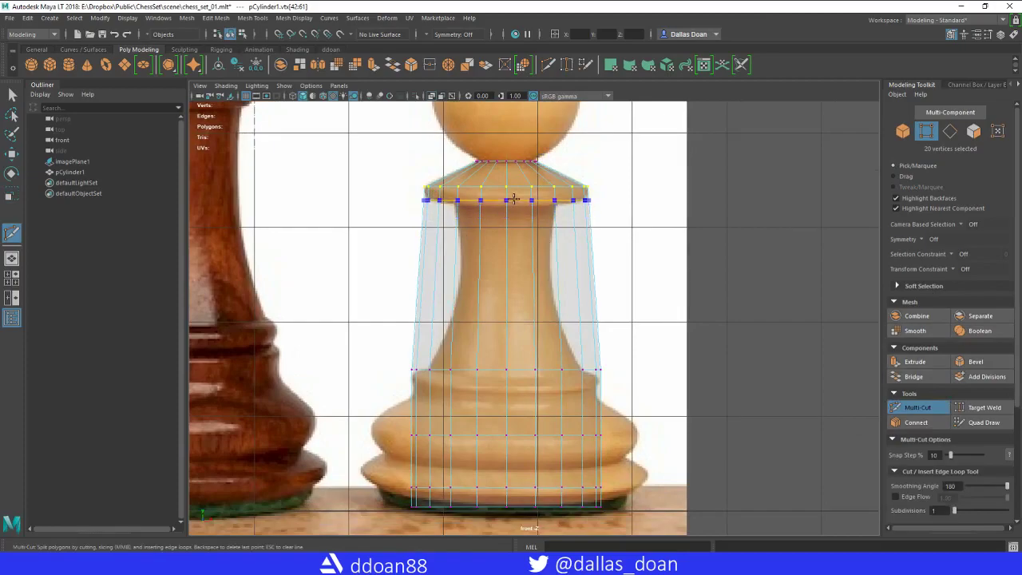
pyautogui.keyDown('ctrl'); pyautogui.click(514, 199); pyautogui.keyUp('ctrl')
pyautogui.keyDown('alt'); pyautogui.moveTo(476, 251); pyautogui.dragTo(487, 262, button='middle'); pyautogui.keyUp('alt')
pyautogui.press('w')
pyautogui.moveTo(434, 199); pyautogui.dragTo(440, 196, button='right')
pyautogui.keyDown('shift'); pyautogui.moveTo(514, 270); pyautogui.dragTo(471, 233, button='right'); pyautogui.keyUp('shift')
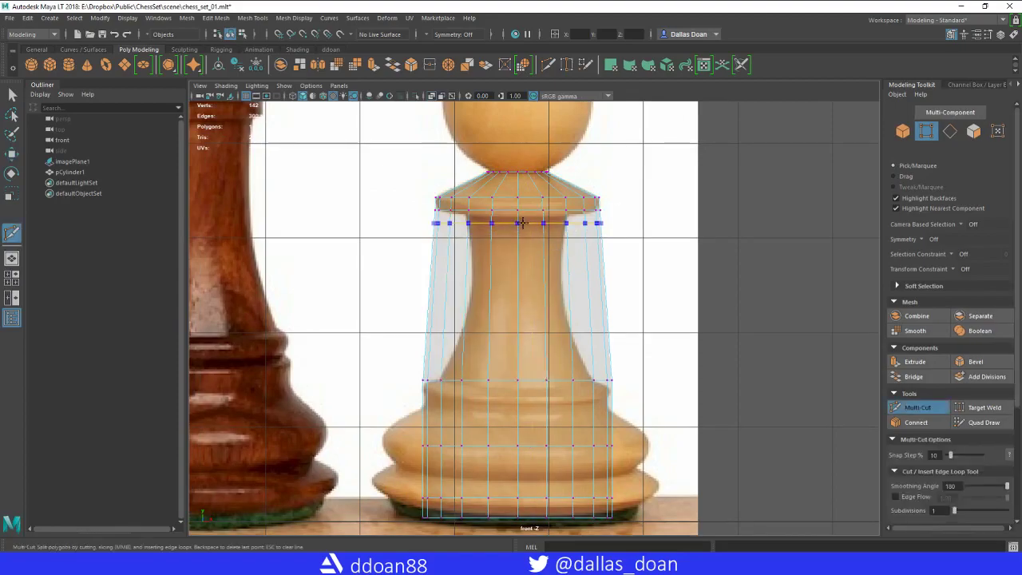
pyautogui.keyDown('ctrl'); pyautogui.click(522, 216); pyautogui.keyUp('ctrl')
pyautogui.keyDown('alt'); pyautogui.moveTo(573, 267); pyautogui.dragTo(561, 276, button='middle'); pyautogui.keyUp('alt')
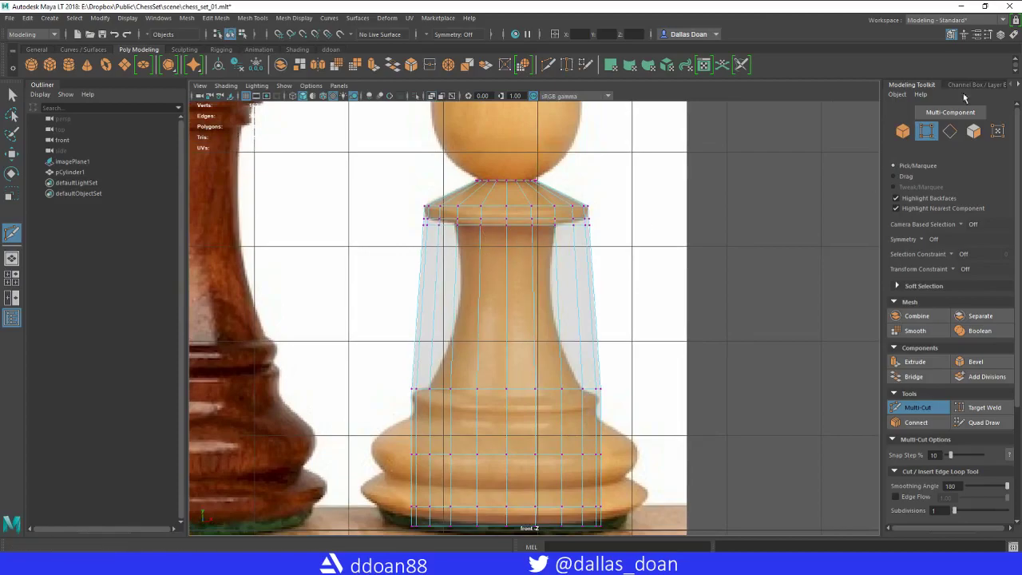
# Select the full edge loop just beneath the collar and scale it inward to the width of the pawn's neck
pyautogui.click(949, 131)
pyautogui.moveTo(528, 230); pyautogui.dragTo(511, 231, button='right')
pyautogui.press('w')
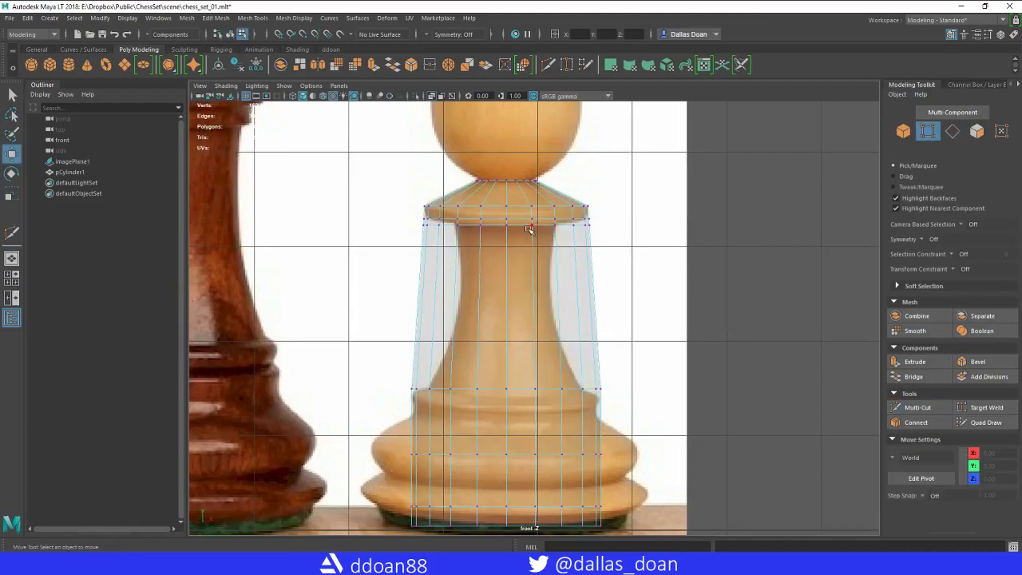
pyautogui.click(950, 133)
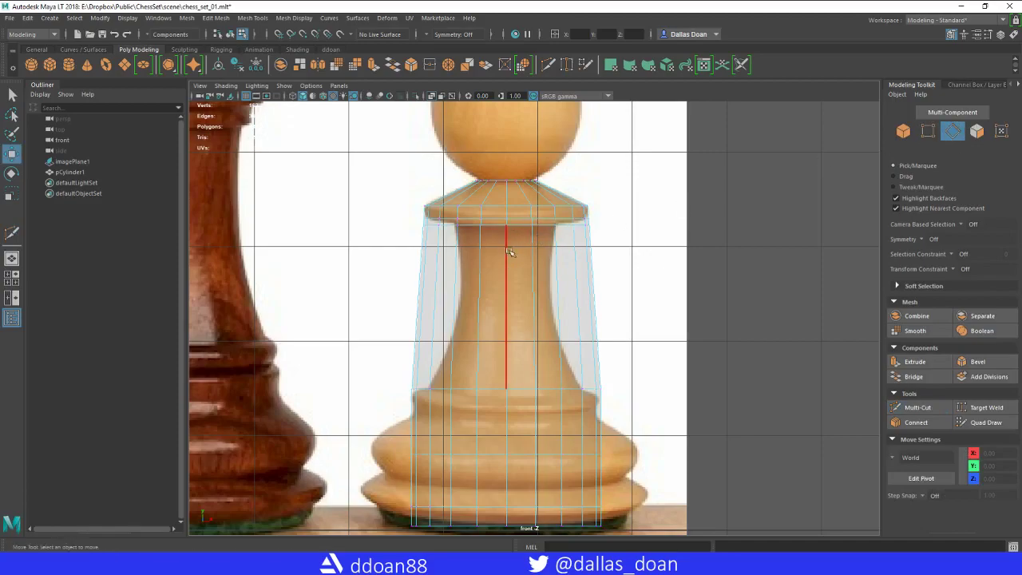
pyautogui.click(515, 229)
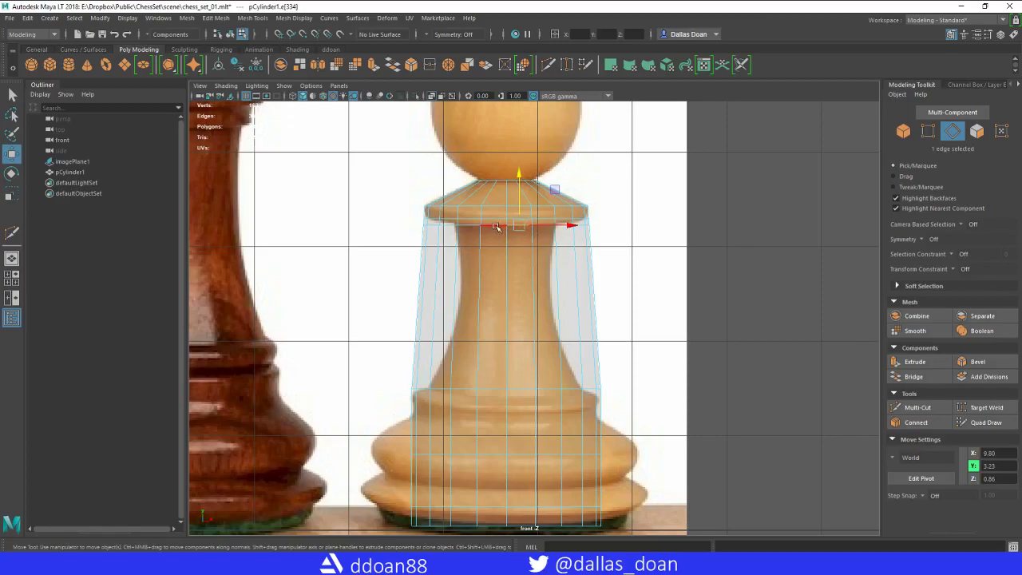
pyautogui.doubleClick(497, 227)
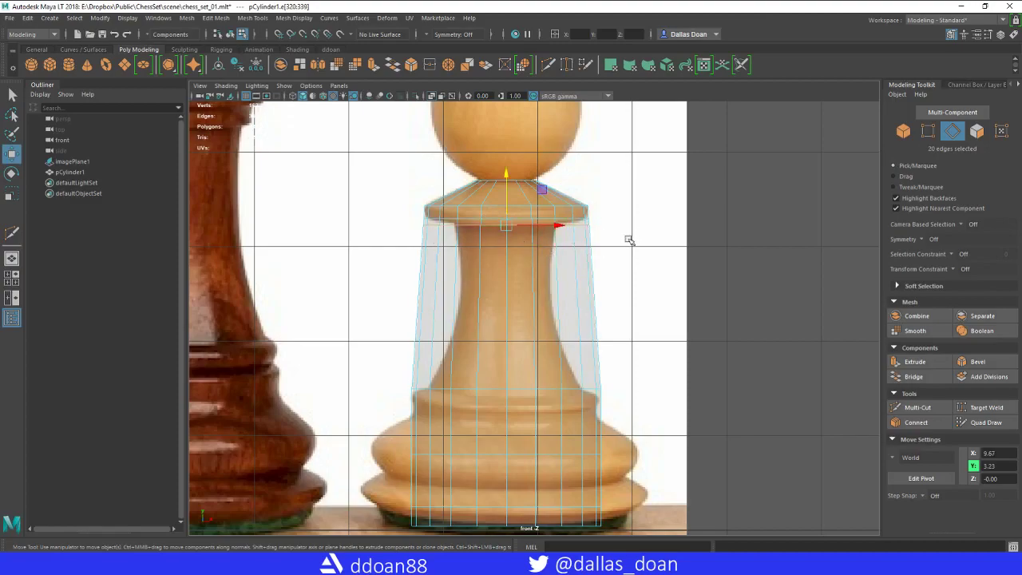
pyautogui.scroll(2, 646, 263)
pyautogui.press('r')
pyautogui.moveTo(548, 202); pyautogui.dragTo(440, 193)
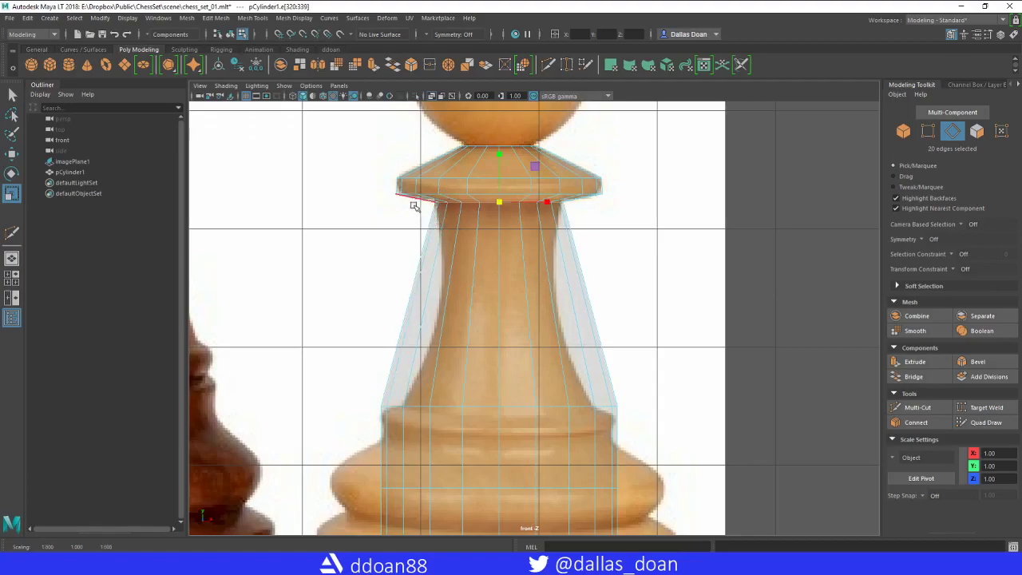
# Raise the neck's top edge loop to about Y 3.29, level with the collar's lower rim
pyautogui.press('w')
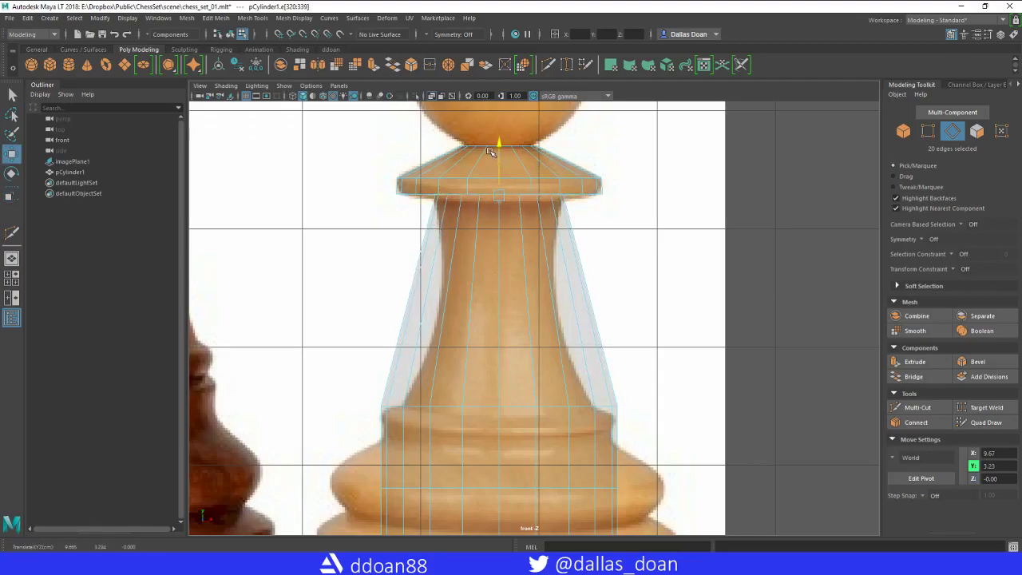
pyautogui.moveTo(489, 152); pyautogui.dragTo(489, 152)
pyautogui.keyDown('alt'); pyautogui.moveTo(583, 271); pyautogui.dragTo(564, 257, button='middle'); pyautogui.keyUp('alt')
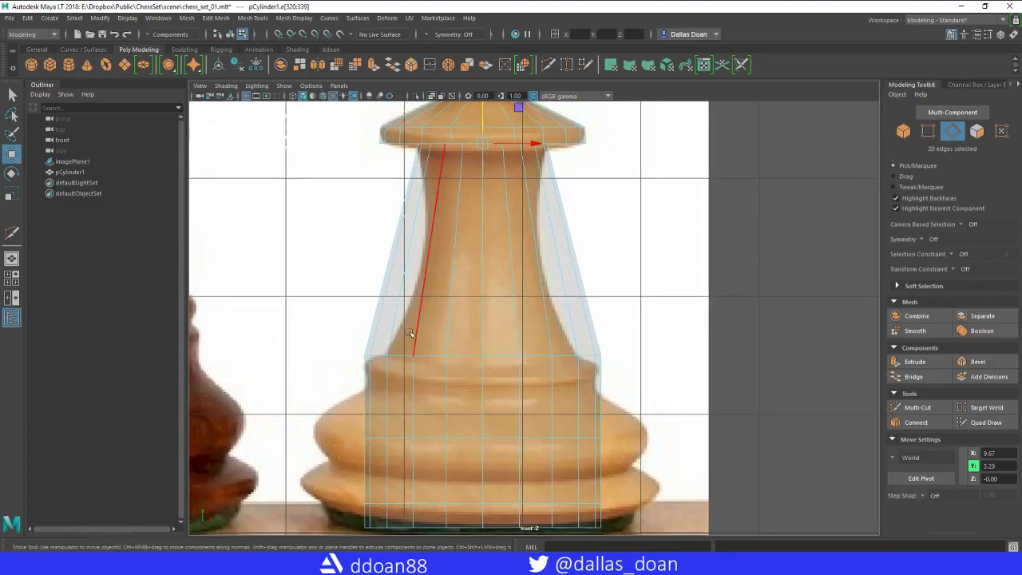
pyautogui.keyDown('alt'); pyautogui.moveTo(471, 289); pyautogui.dragTo(463, 311, button='middle'); pyautogui.keyUp('alt')
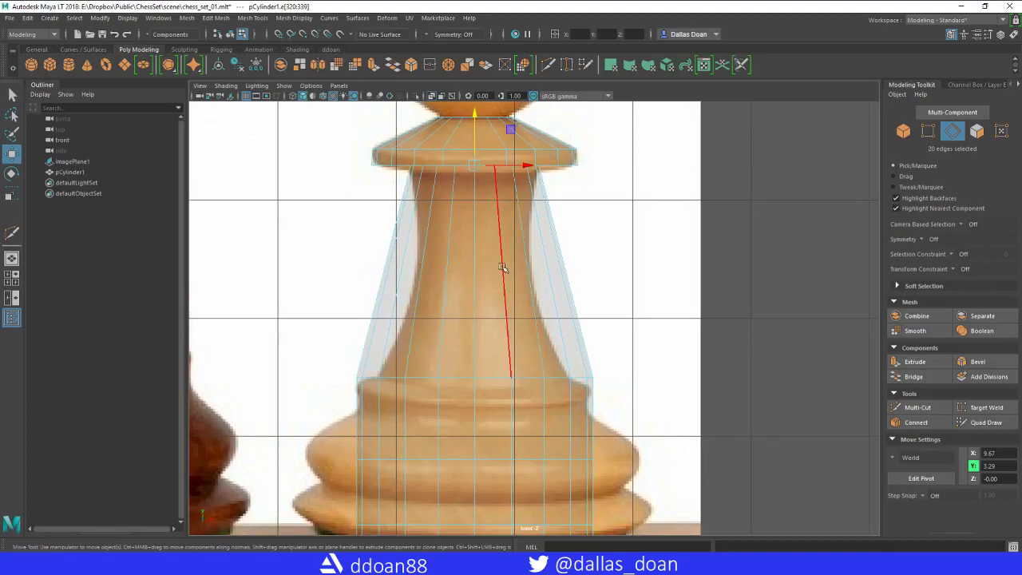
# Fit the width of the neck's top edge loop under the collar to the reference by scaling it
pyautogui.doubleClick(381, 165)
pyautogui.press('r')
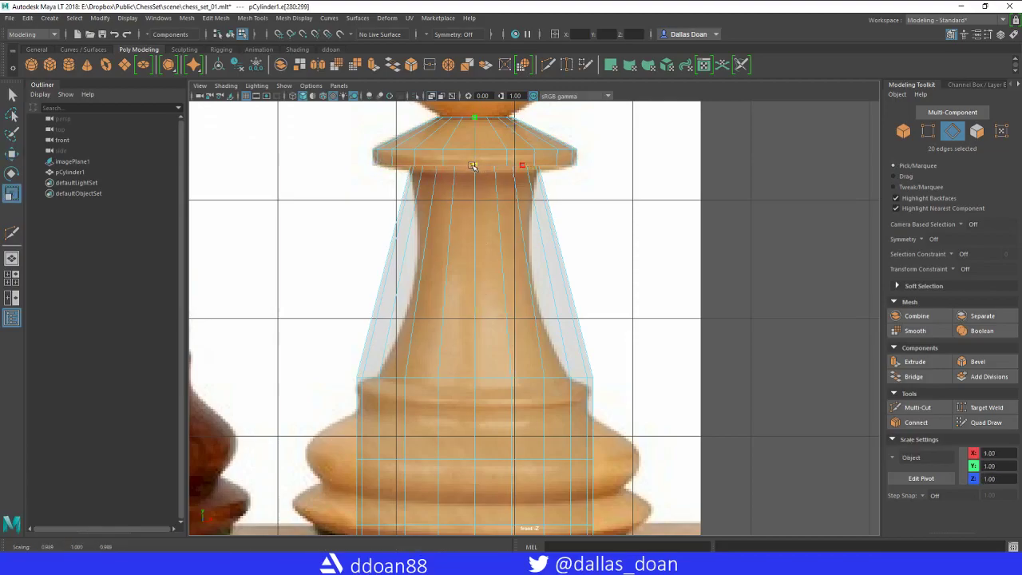
pyautogui.keyDown('alt'); pyautogui.moveTo(512, 275); pyautogui.dragTo(506, 237, button='middle'); pyautogui.keyUp('alt')
# Insert an edge loop around the middle of the neck with the Insert Edge Loop Tool
pyautogui.keyDown('shift'); pyautogui.rightClick(518, 208); pyautogui.keyUp('shift')
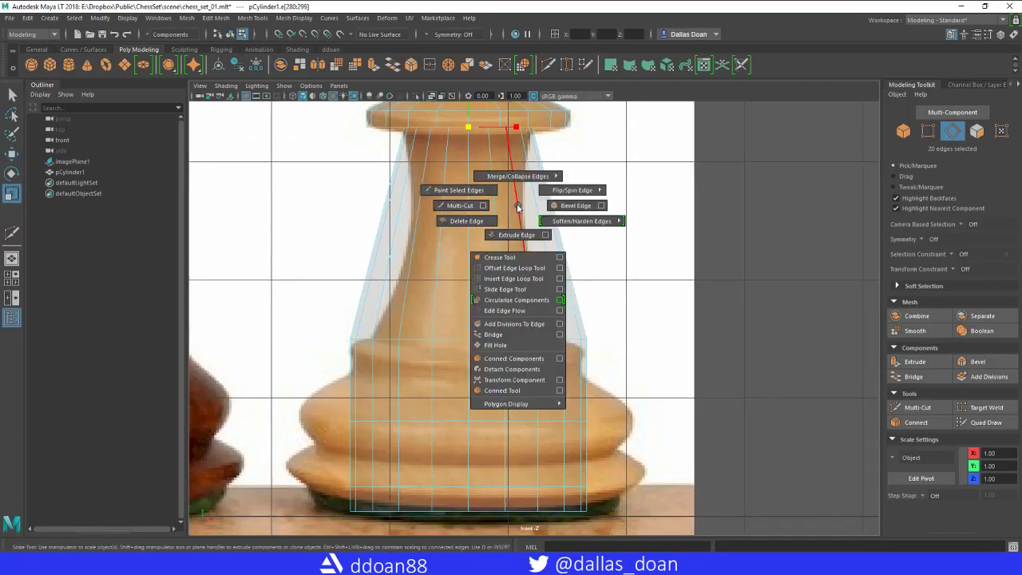
pyautogui.keyDown('shift'); pyautogui.moveTo(518, 214); pyautogui.dragTo(515, 279, button='right'); pyautogui.keyUp('shift')
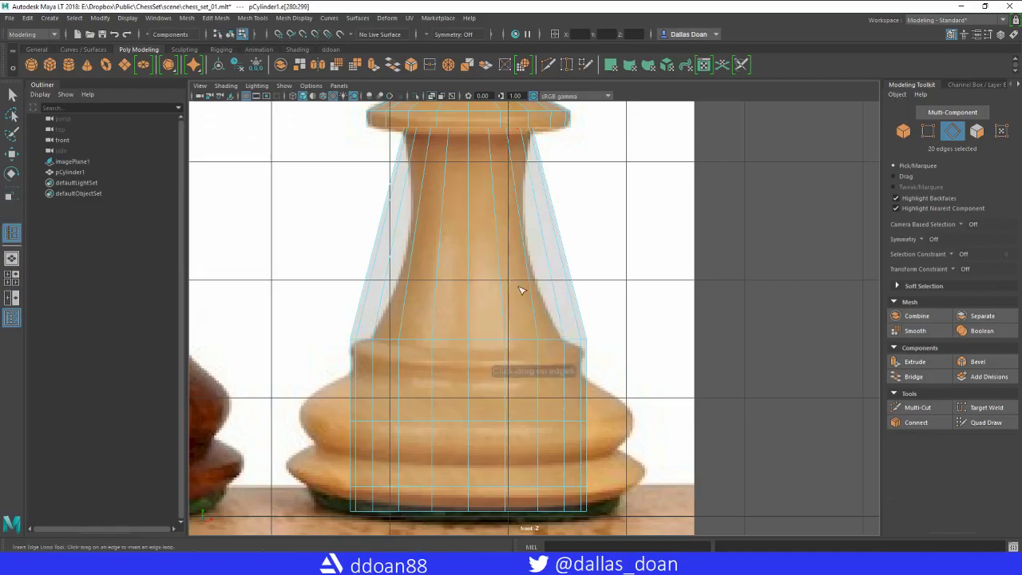
pyautogui.keyDown('alt'); pyautogui.moveTo(519, 296); pyautogui.dragTo(516, 322, button='middle'); pyautogui.keyUp('alt')
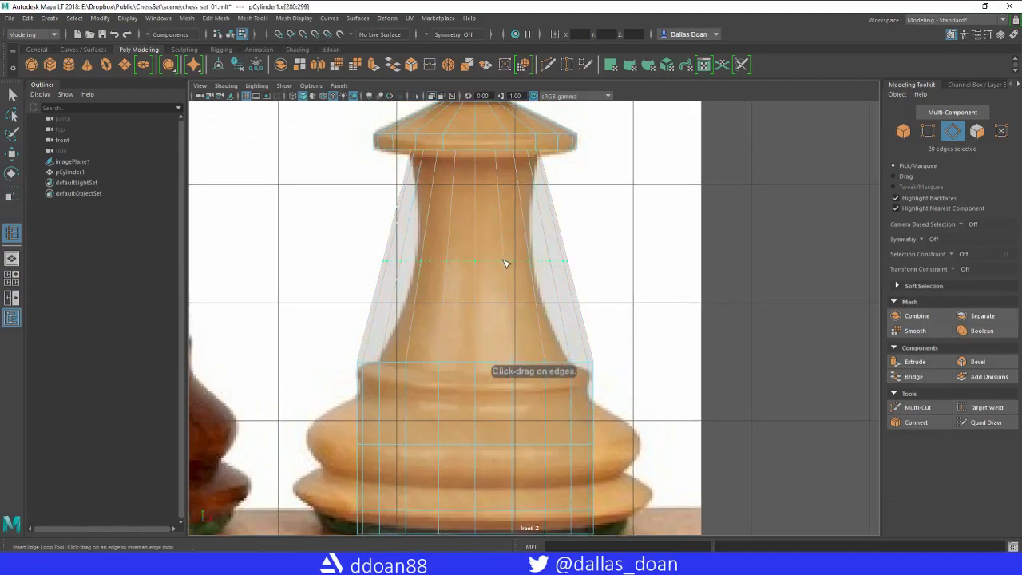
pyautogui.click(428, 254)
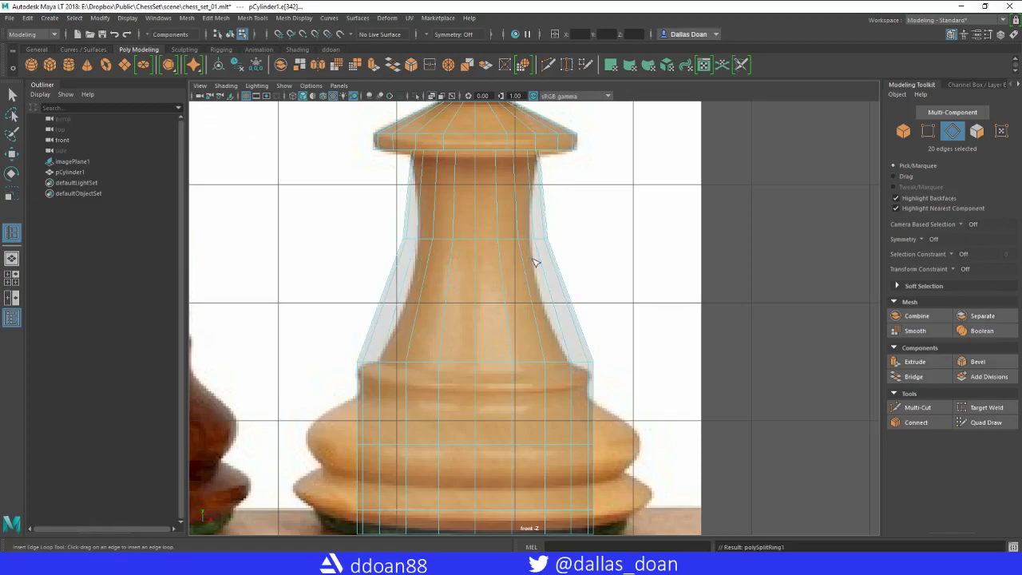
# Lower the mid-neck edge loop to about Y 2.41 and scale it inward to the neck's outline in the reference
pyautogui.press('w')
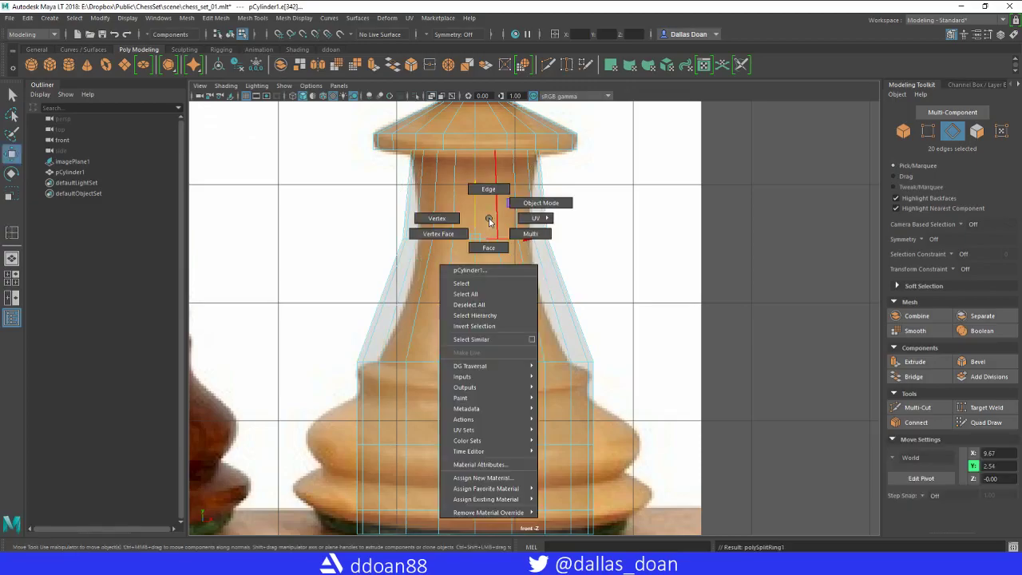
pyautogui.moveTo(475, 189); pyautogui.dragTo(477, 204)
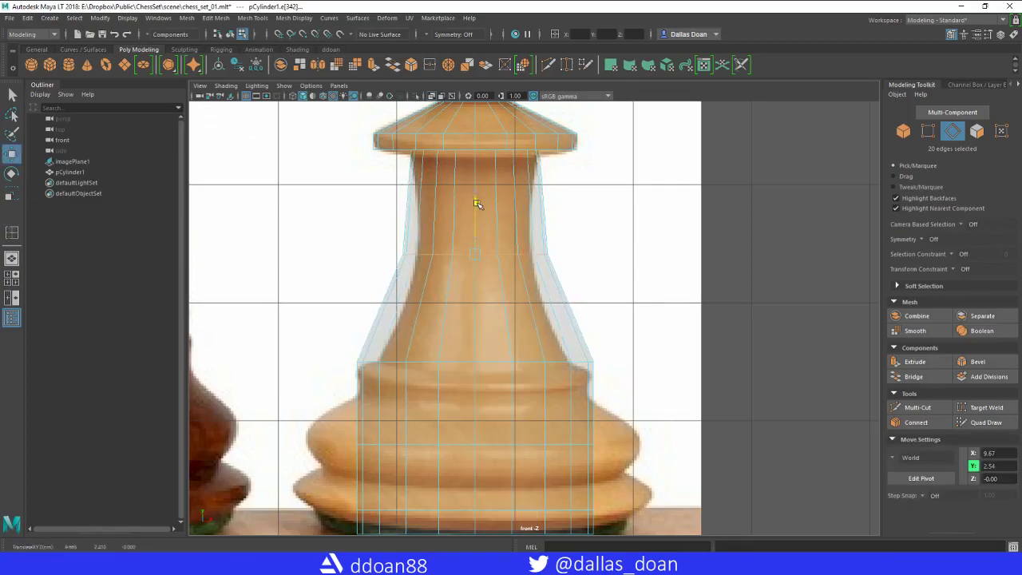
pyautogui.press('r')
pyautogui.moveTo(479, 256); pyautogui.dragTo(453, 257)
pyautogui.keyDown('alt'); pyautogui.moveTo(445, 269); pyautogui.dragTo(464, 243, button='middle'); pyautogui.keyUp('alt')
# Insert an edge loop with Multi-Cut at the foot of the neck, just above the base ledge's top edge
pyautogui.keyDown('shift'); pyautogui.moveTo(462, 264); pyautogui.dragTo(463, 292, button='right'); pyautogui.keyUp('shift')
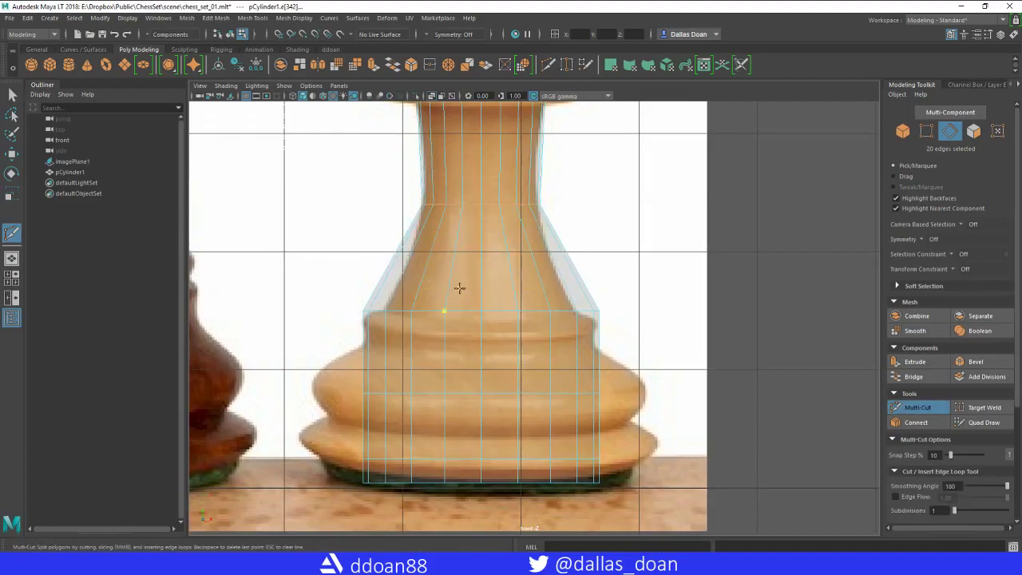
pyautogui.keyDown('ctrl'); pyautogui.click(479, 306); pyautogui.keyUp('ctrl')
pyautogui.keyDown('alt'); pyautogui.moveTo(475, 282); pyautogui.dragTo(496, 280, button='middle'); pyautogui.keyUp('alt')
pyautogui.click(471, 292)
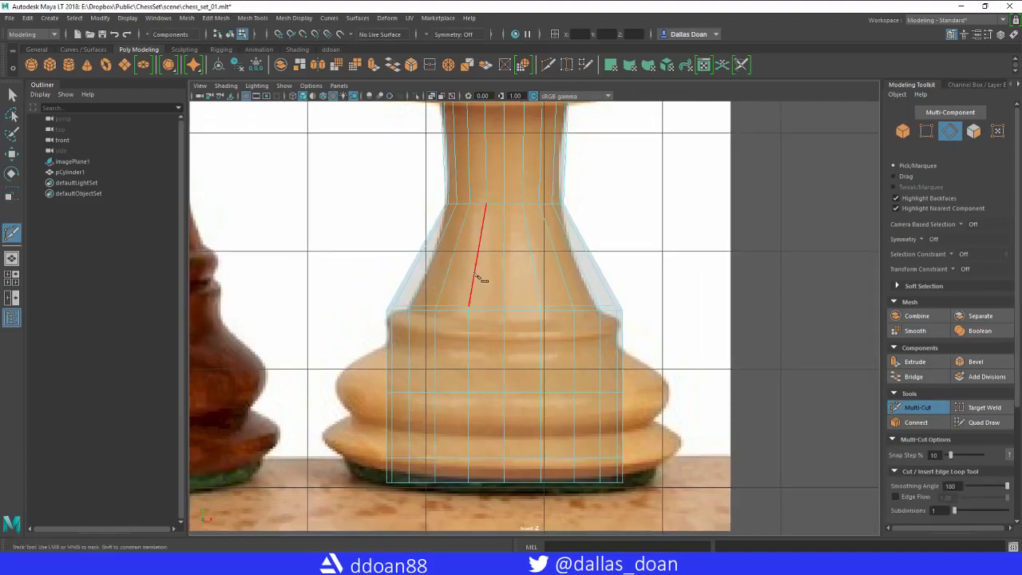
# Select the full edge loop at the neck's foot and scale it inward to where the neck meets the base ledge
pyautogui.press('w')
pyautogui.moveTo(490, 237); pyautogui.dragTo(486, 188, button='right')
pyautogui.doubleClick(486, 308)
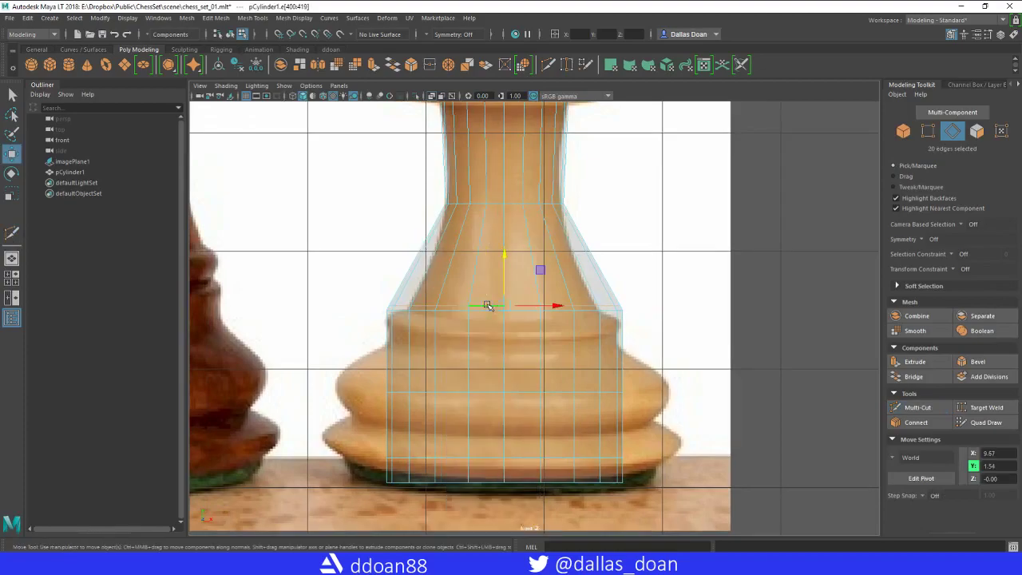
pyautogui.keyDown('alt'); pyautogui.moveTo(622, 292); pyautogui.dragTo(588, 295, button='middle'); pyautogui.keyUp('alt')
pyautogui.press('r')
pyautogui.moveTo(469, 312); pyautogui.dragTo(444, 308)
pyautogui.keyDown('alt'); pyautogui.moveTo(428, 269); pyautogui.dragTo(426, 294, button='middle'); pyautogui.keyUp('alt')
# Insert an edge loop halfway up the upper neck with Multi-Cut and scale its vertex ring slightly inward to the outline
pyautogui.keyDown('alt'); pyautogui.moveTo(444, 238); pyautogui.dragTo(441, 259, button='middle'); pyautogui.keyUp('alt')
pyautogui.keyDown('shift'); pyautogui.moveTo(445, 193); pyautogui.dragTo(388, 197, button='right'); pyautogui.keyUp('shift')
pyautogui.keyDown('ctrl'); pyautogui.click(449, 205); pyautogui.keyUp('ctrl')
pyautogui.keyDown('alt'); pyautogui.moveTo(481, 220); pyautogui.dragTo(476, 228, button='middle'); pyautogui.keyUp('alt')
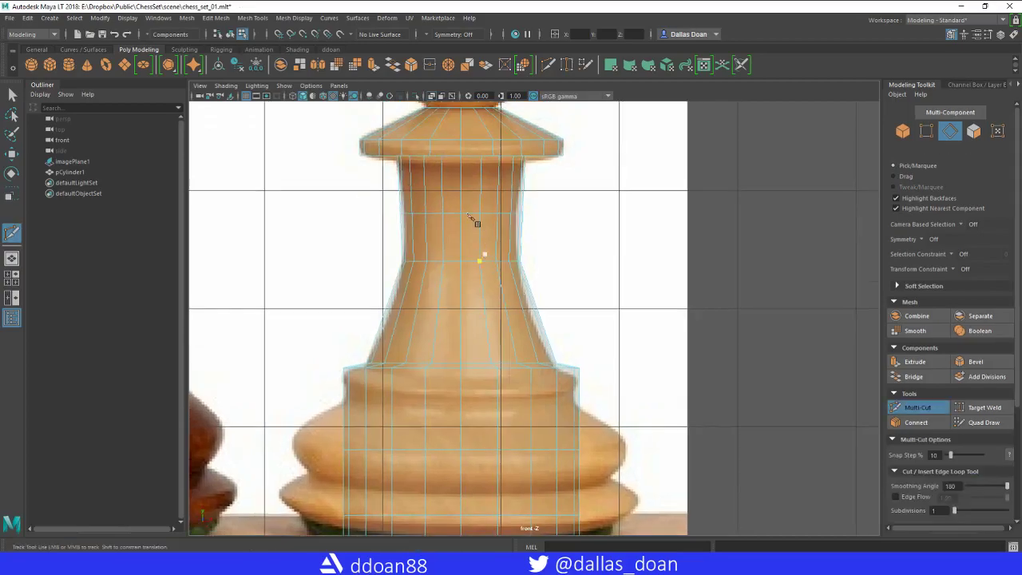
pyautogui.press('w')
pyautogui.moveTo(453, 192); pyautogui.dragTo(395, 194, button='right')
pyautogui.moveTo(388, 200); pyautogui.dragTo(572, 217)
pyautogui.press('r')
pyautogui.moveTo(461, 214); pyautogui.dragTo(458, 214)
pyautogui.keyDown('alt'); pyautogui.moveTo(458, 213); pyautogui.dragTo(457, 179, button='middle'); pyautogui.keyUp('alt')
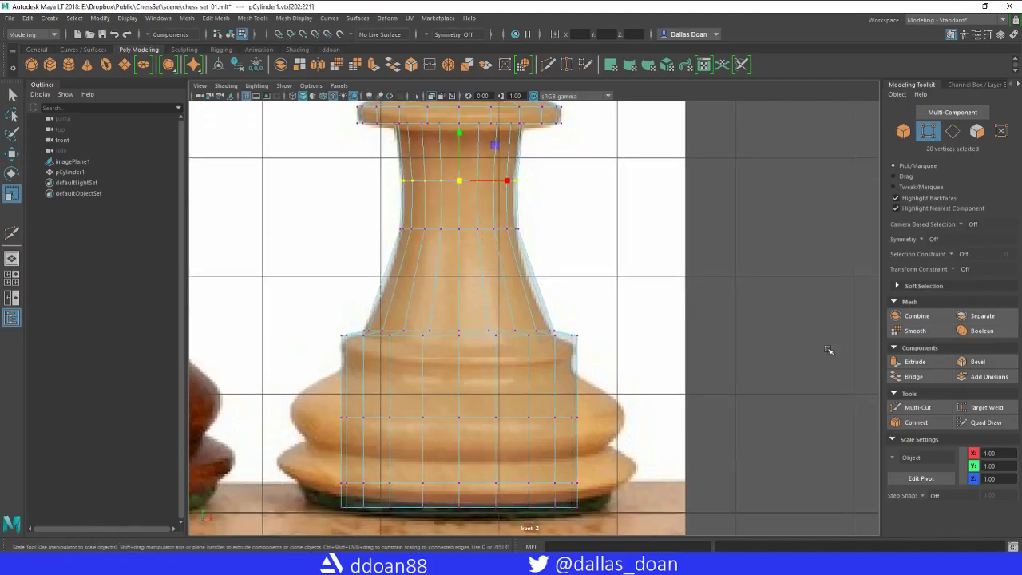
# Insert an edge loop halfway down the flared lower neck with Multi-Cut and scale its vertex ring inward to the curve
pyautogui.click(916, 407)
pyautogui.keyDown('ctrl'); pyautogui.click(460, 285); pyautogui.keyUp('ctrl')
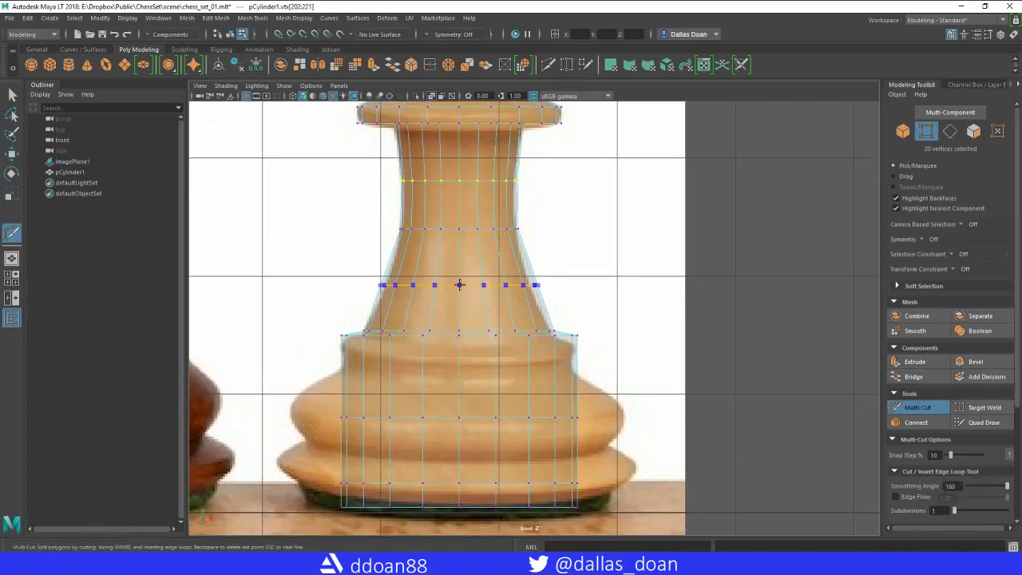
pyautogui.keyDown('alt'); pyautogui.moveTo(558, 288); pyautogui.dragTo(570, 289, button='middle'); pyautogui.keyUp('alt')
pyautogui.press('w')
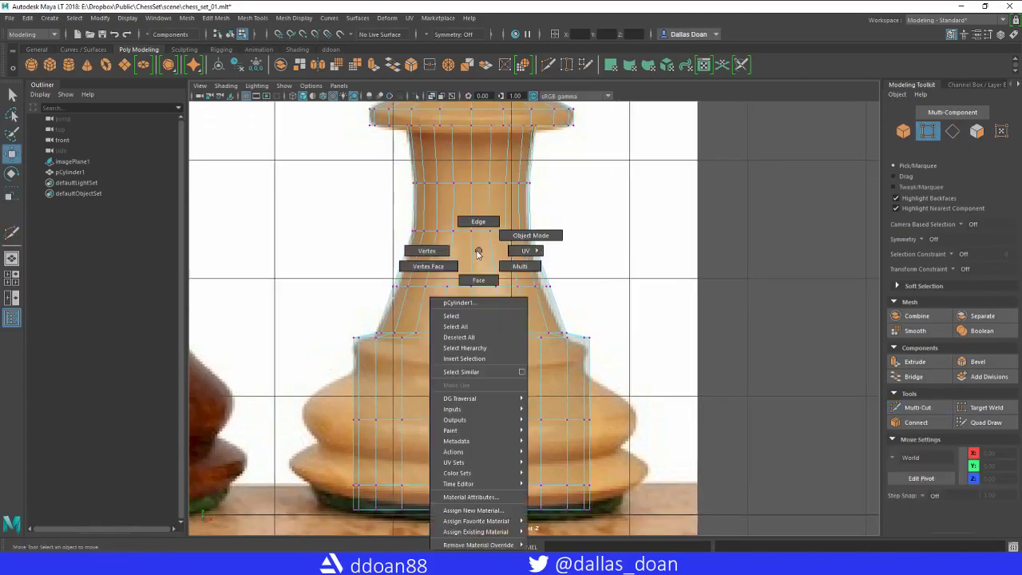
pyautogui.moveTo(410, 306); pyautogui.dragTo(630, 299)
pyautogui.press('r')
pyautogui.moveTo(471, 286); pyautogui.dragTo(463, 288)
pyautogui.keyDown('alt'); pyautogui.moveTo(466, 299); pyautogui.dragTo(461, 286, button='middle'); pyautogui.keyUp('alt')
# Insert an edge loop with Multi-Cut where the base ledge meets the large bulge
pyautogui.keyDown('alt'); pyautogui.moveTo(536, 196); pyautogui.dragTo(542, 265, button='middle'); pyautogui.keyUp('alt')
pyautogui.keyDown('alt'); pyautogui.moveTo(542, 265); pyautogui.dragTo(549, 299, button='right'); pyautogui.keyUp('alt')
pyautogui.keyDown('shift'); pyautogui.moveTo(427, 276); pyautogui.dragTo(402, 307, button='right'); pyautogui.keyUp('shift')
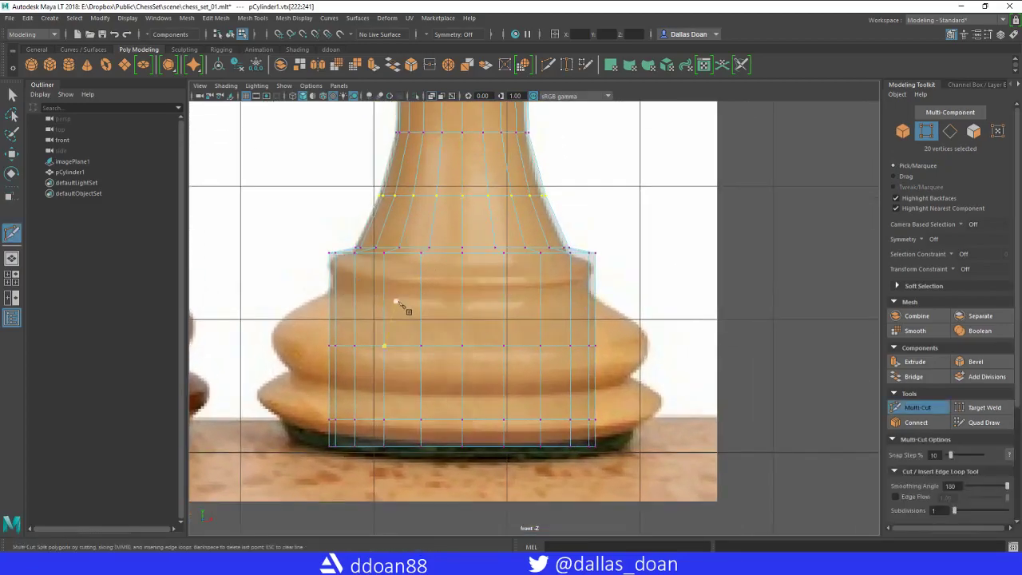
pyautogui.keyDown('ctrl'); pyautogui.click(456, 290); pyautogui.keyUp('ctrl')
pyautogui.keyDown('alt'); pyautogui.moveTo(460, 296); pyautogui.dragTo(479, 309, button='middle'); pyautogui.keyUp('alt')
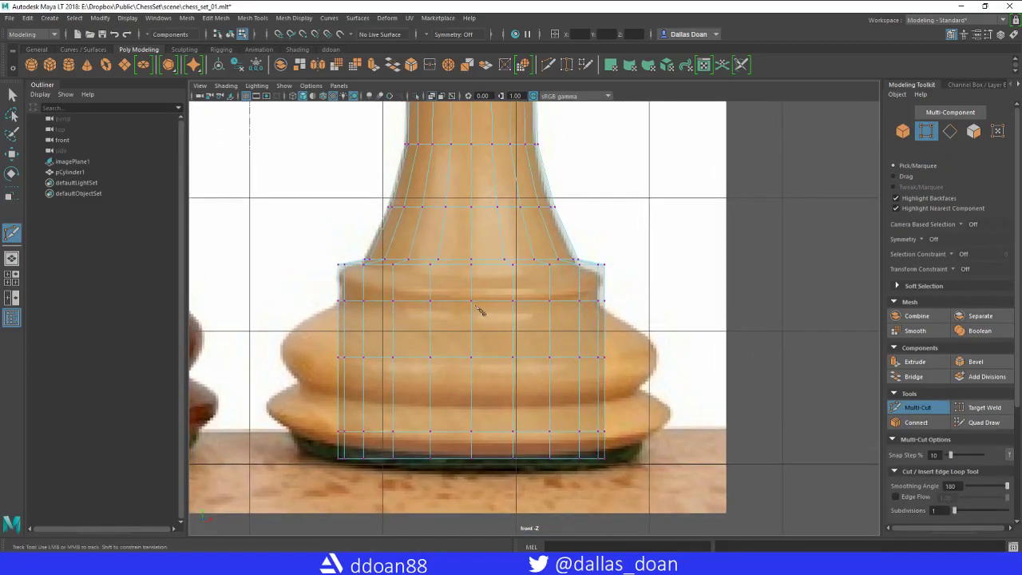
# Lower the edge loop at the neck's foot until it is level with the base ledge's top edge loop
pyautogui.press('w')
pyautogui.moveTo(397, 265); pyautogui.dragTo(401, 230, button='right')
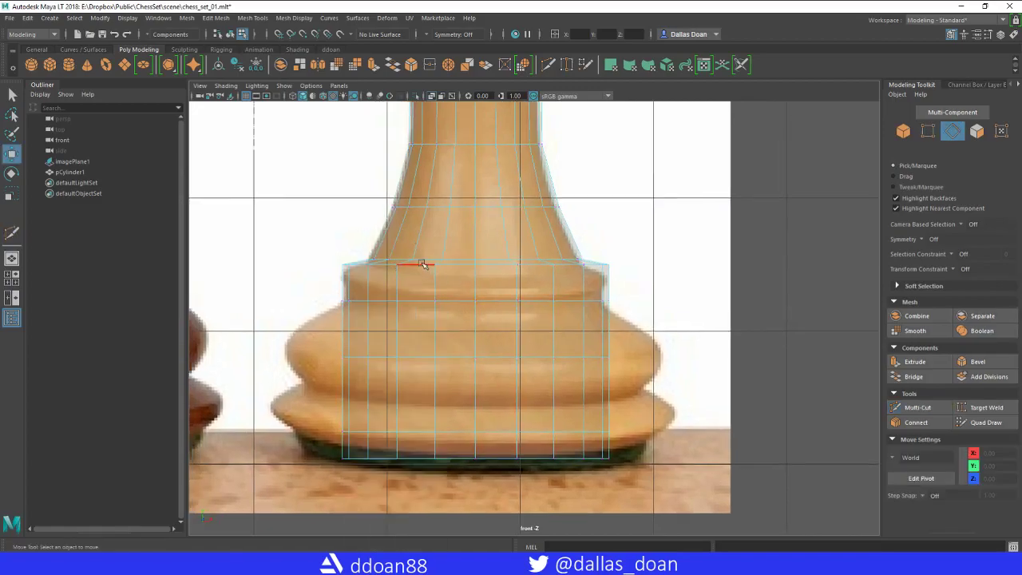
pyautogui.doubleClick(417, 262)
pyautogui.moveTo(475, 221); pyautogui.dragTo(477, 221)
pyautogui.keyDown('alt'); pyautogui.moveTo(477, 226); pyautogui.dragTo(477, 218, button='middle'); pyautogui.keyUp('alt')
pyautogui.click(455, 252)
pyautogui.moveTo(477, 202); pyautogui.dragTo(476, 205)
pyautogui.keyDown('alt'); pyautogui.moveTo(414, 254); pyautogui.dragTo(424, 244, button='middle'); pyautogui.keyUp('alt')
pyautogui.keyDown('alt'); pyautogui.moveTo(446, 289); pyautogui.dragTo(443, 280, button='middle'); pyautogui.keyUp('alt')
# Select the base ledge's full outer top edge loop and lower it slightly below the neck's foot
pyautogui.keyDown('shift'); pyautogui.moveTo(405, 252); pyautogui.dragTo(396, 265, button='right'); pyautogui.keyUp('shift')
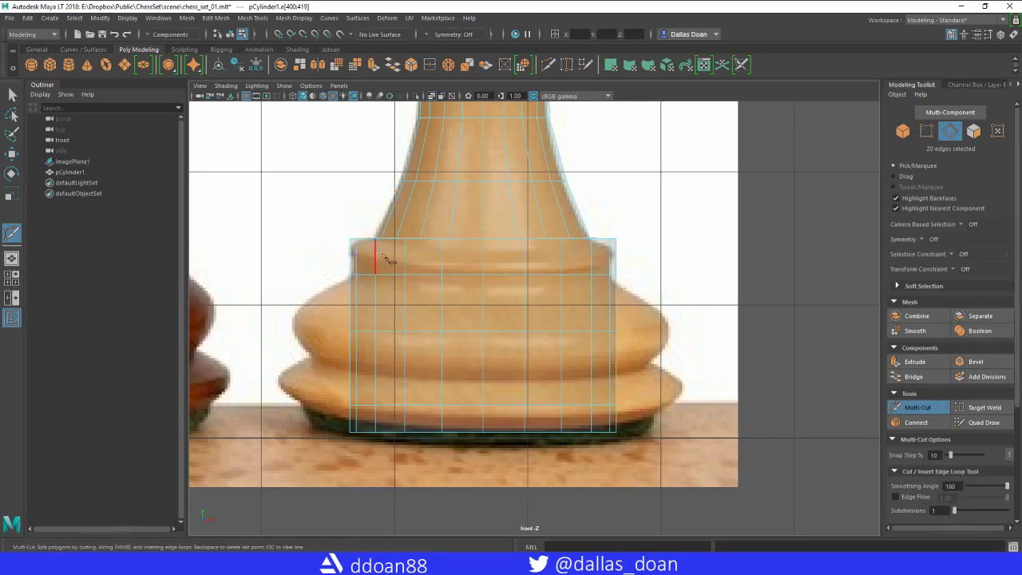
pyautogui.press('w')
pyautogui.click(361, 239)
pyautogui.click(360, 238)
pyautogui.click(321, 212)
pyautogui.scroll(5, 541, 336)
pyautogui.click(471, 306)
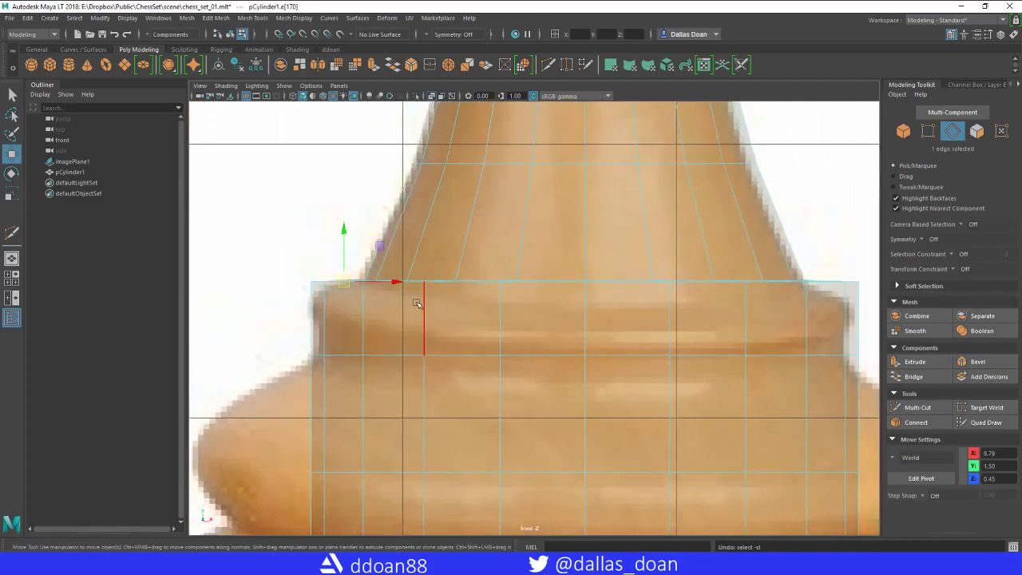
pyautogui.doubleClick(554, 283)
pyautogui.keyDown('alt'); pyautogui.moveTo(554, 283); pyautogui.dragTo(527, 280, button='middle'); pyautogui.keyUp('alt')
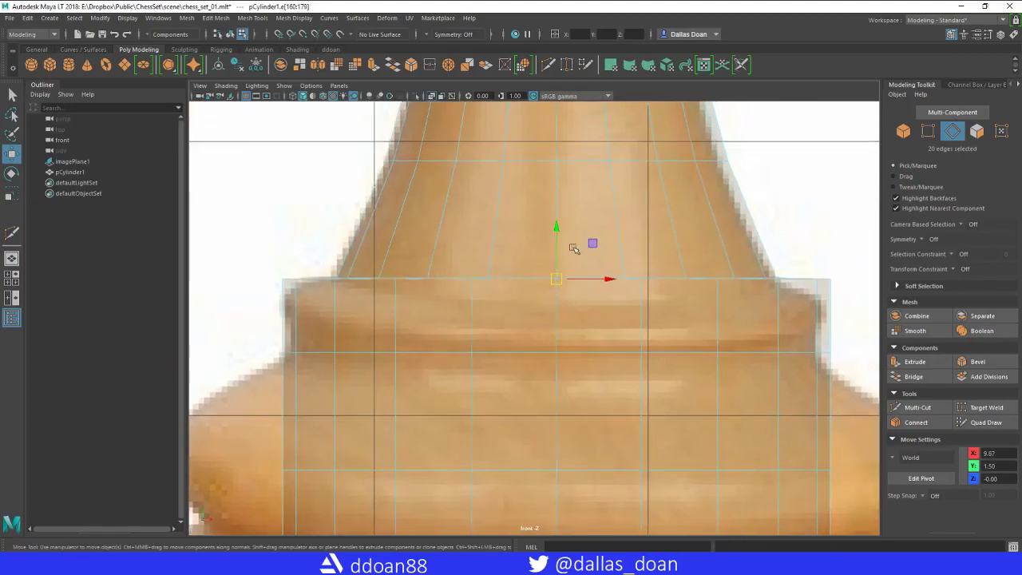
pyautogui.moveTo(556, 249); pyautogui.dragTo(556, 249)
# Select the edge loop around the middle of the base's large bulge and scale it outward to the bulge's widest outline
pyautogui.keyDown('alt'); pyautogui.moveTo(534, 296); pyautogui.dragTo(525, 274, button='middle'); pyautogui.keyUp('alt')
pyautogui.keyDown('alt'); pyautogui.moveTo(525, 274); pyautogui.dragTo(461, 263, button='right'); pyautogui.keyUp('alt')
pyautogui.keyDown('alt'); pyautogui.moveTo(523, 310); pyautogui.dragTo(517, 285, button='middle'); pyautogui.keyUp('alt')
pyautogui.keyDown('alt'); pyautogui.moveTo(518, 286); pyautogui.dragTo(543, 285, button='right'); pyautogui.keyUp('alt')
pyautogui.moveTo(451, 293)
pyautogui.keyDown('shift'); pyautogui.mouseDown(button='right')
pyautogui.moveTo(460, 296)
pyautogui.moveTo(452, 293)
pyautogui.mouseUp(button='right'); pyautogui.keyUp('shift')
pyautogui.keyDown('alt'); pyautogui.moveTo(458, 276); pyautogui.dragTo(459, 261, button='middle'); pyautogui.keyUp('alt')
pyautogui.moveTo(468, 250); pyautogui.dragTo(470, 222, button='right')
pyautogui.doubleClick(476, 321)
pyautogui.keyDown('alt'); pyautogui.moveTo(546, 309); pyautogui.dragTo(520, 290, button='middle'); pyautogui.keyUp('alt')
pyautogui.press('r')
pyautogui.moveTo(503, 299); pyautogui.dragTo(587, 288)
pyautogui.keyDown('alt'); pyautogui.moveTo(544, 305); pyautogui.dragTo(542, 267, button='middle'); pyautogui.keyUp('alt')
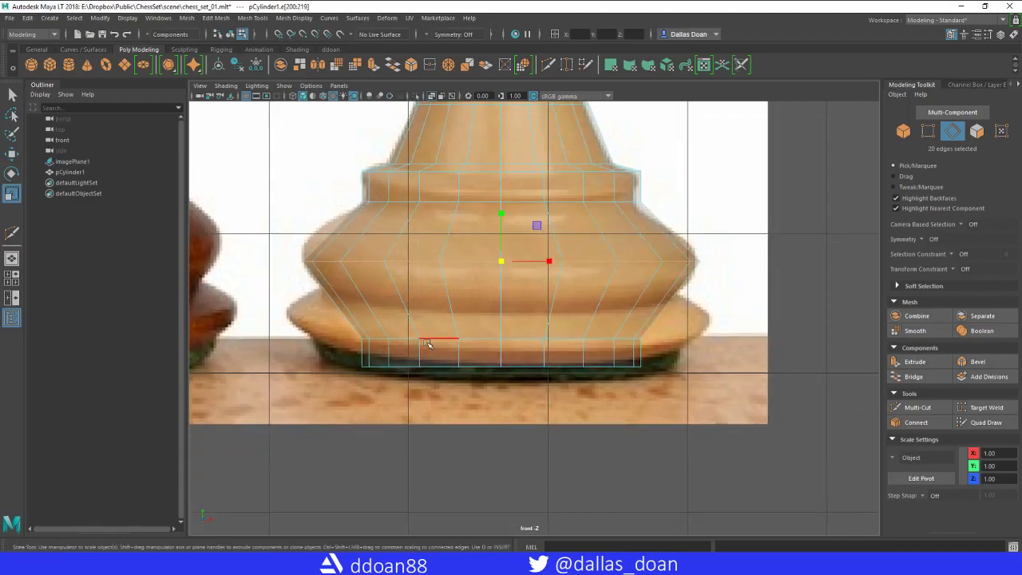
# Select the edge loop just above the pawn's bottom edge and lower it closer to the bottom
pyautogui.keyDown('alt'); pyautogui.moveTo(434, 338); pyautogui.dragTo(444, 307, button='middle'); pyautogui.keyUp('alt')
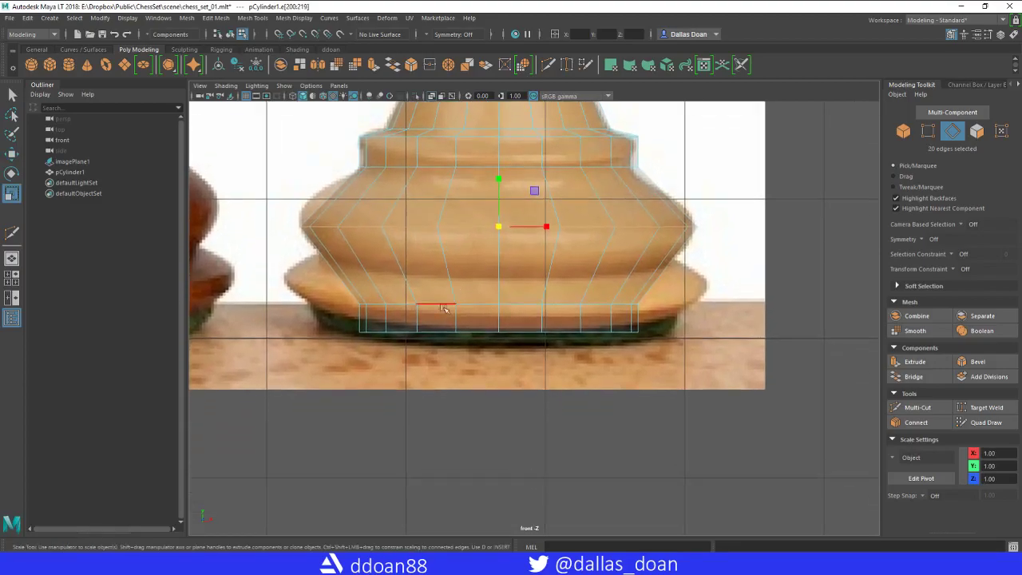
pyautogui.doubleClick(449, 302)
pyautogui.press('w')
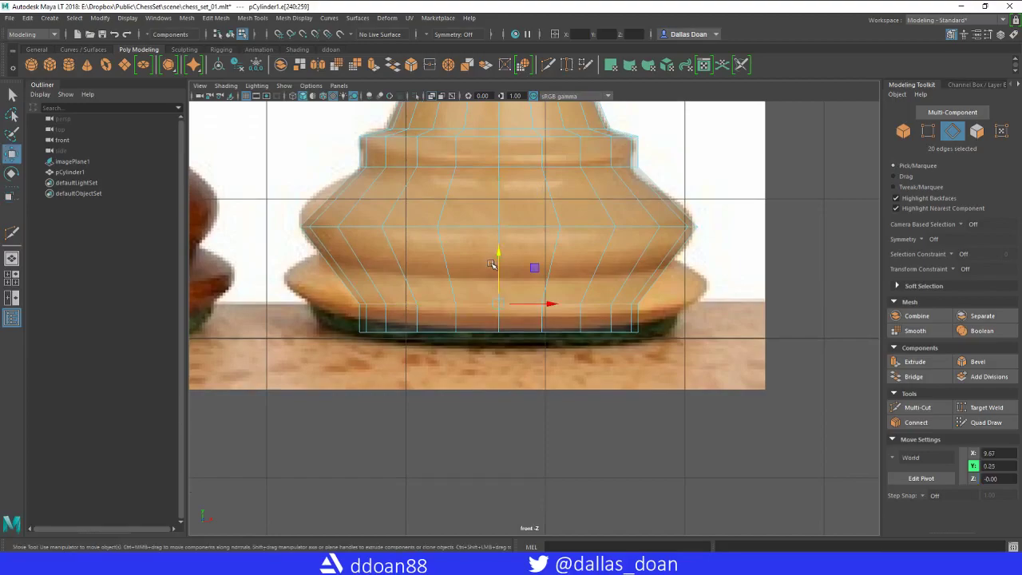
pyautogui.moveTo(497, 255); pyautogui.dragTo(497, 267)
pyautogui.keyDown('alt'); pyautogui.moveTo(498, 267); pyautogui.dragTo(491, 276, button='middle'); pyautogui.keyUp('alt')
# Insert an edge loop at the base's lower rim with Multi-Cut and scale it outward to the rim's full width
pyautogui.keyDown('shift'); pyautogui.moveTo(412, 284); pyautogui.dragTo(355, 285, button='right'); pyautogui.keyUp('shift')
pyautogui.moveTo(430, 258); pyautogui.dragTo(443, 212, button='right')
pyautogui.doubleClick(459, 297)
pyautogui.press('r')
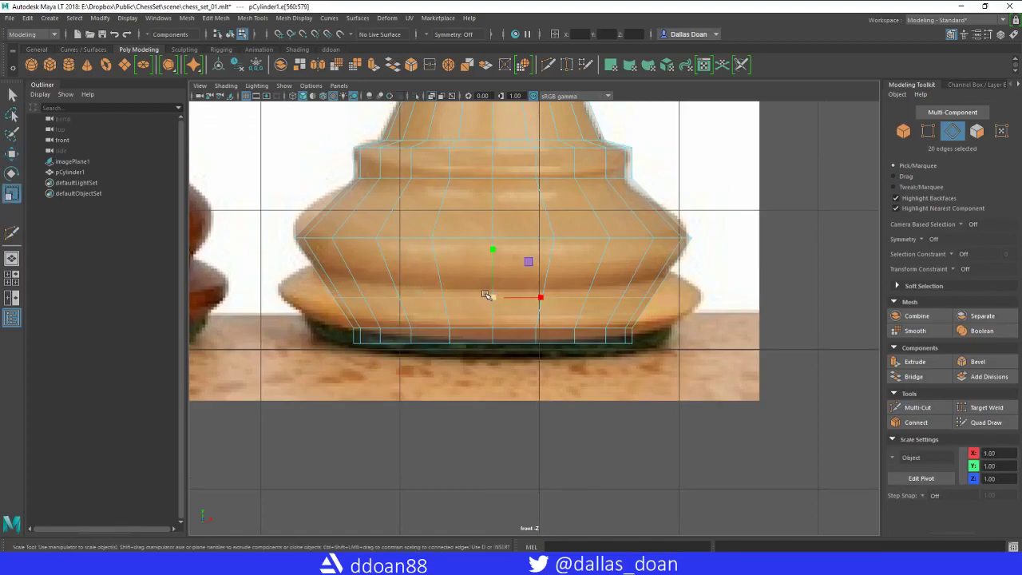
pyautogui.moveTo(555, 301); pyautogui.dragTo(567, 304)
pyautogui.keyDown('alt'); pyautogui.moveTo(452, 272); pyautogui.dragTo(438, 280, button='middle'); pyautogui.keyUp('alt')
# Insert an edge loop at the groove between the large bulge and the lower rim and scale it inward to the groove
pyautogui.keyDown('shift'); pyautogui.moveTo(401, 269); pyautogui.dragTo(348, 270, button='right'); pyautogui.keyUp('shift')
pyautogui.keyDown('ctrl'); pyautogui.click(462, 278); pyautogui.keyUp('ctrl')
pyautogui.press('w')
pyautogui.press('r')
pyautogui.moveTo(477, 279); pyautogui.dragTo(439, 280)
pyautogui.keyDown('alt'); pyautogui.moveTo(445, 271); pyautogui.dragTo(444, 320, button='middle'); pyautogui.keyUp('alt')
# Insert an edge loop on the bulge's upper half at about Y 1.00 and scale it outward to round the bulge
pyautogui.keyDown('shift'); pyautogui.moveTo(393, 251); pyautogui.dragTo(452, 256, button='right'); pyautogui.keyUp('shift')
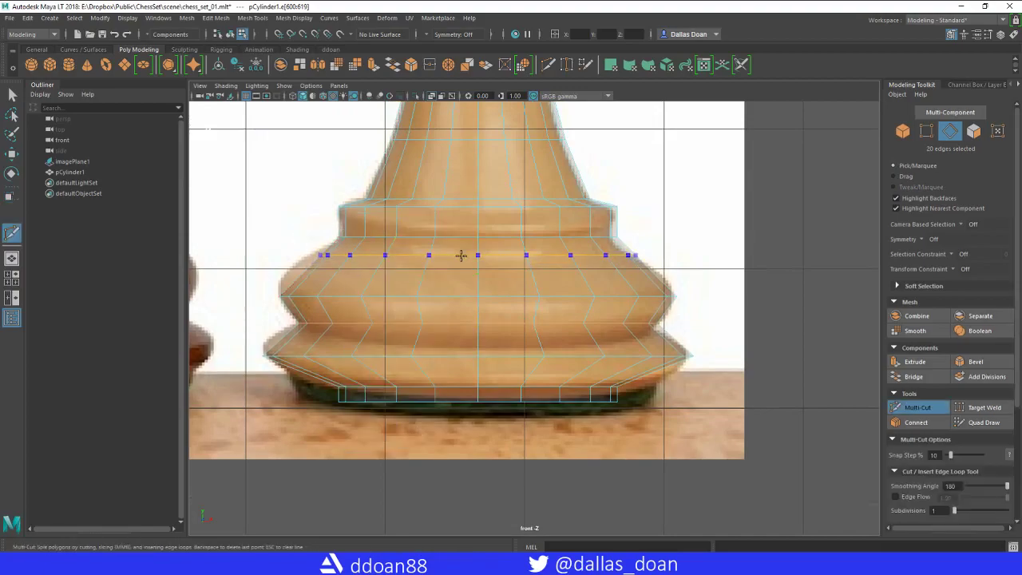
pyautogui.keyDown('ctrl'); pyautogui.click(427, 267); pyautogui.keyUp('ctrl')
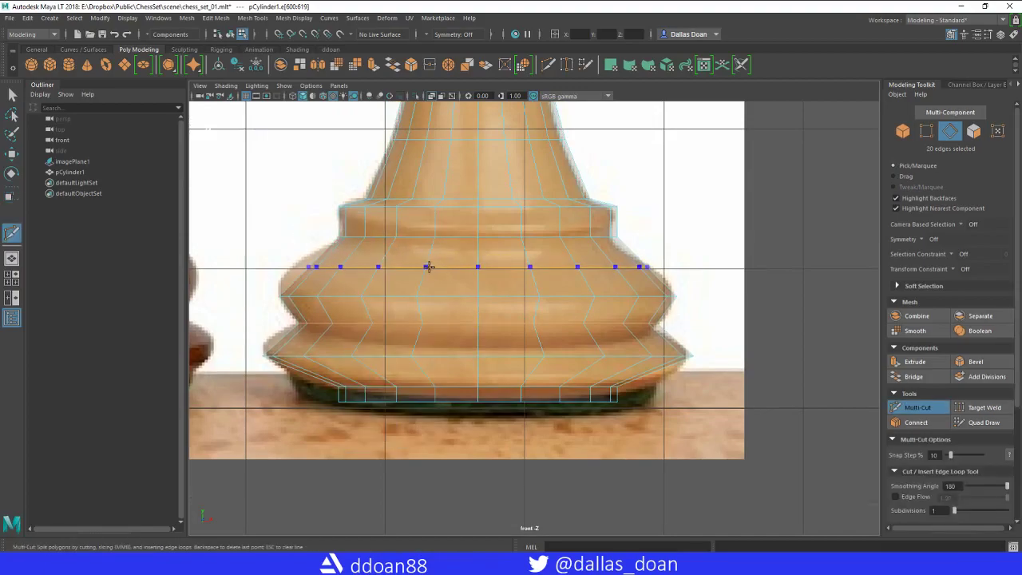
pyautogui.keyDown('alt'); pyautogui.moveTo(436, 289); pyautogui.dragTo(466, 285, button='middle'); pyautogui.keyUp('alt')
pyautogui.press('w')
pyautogui.moveTo(478, 255); pyautogui.dragTo(478, 225, button='right')
pyautogui.doubleClick(484, 267)
pyautogui.keyDown('alt'); pyautogui.moveTo(535, 270); pyautogui.dragTo(471, 274, button='middle'); pyautogui.keyUp('alt')
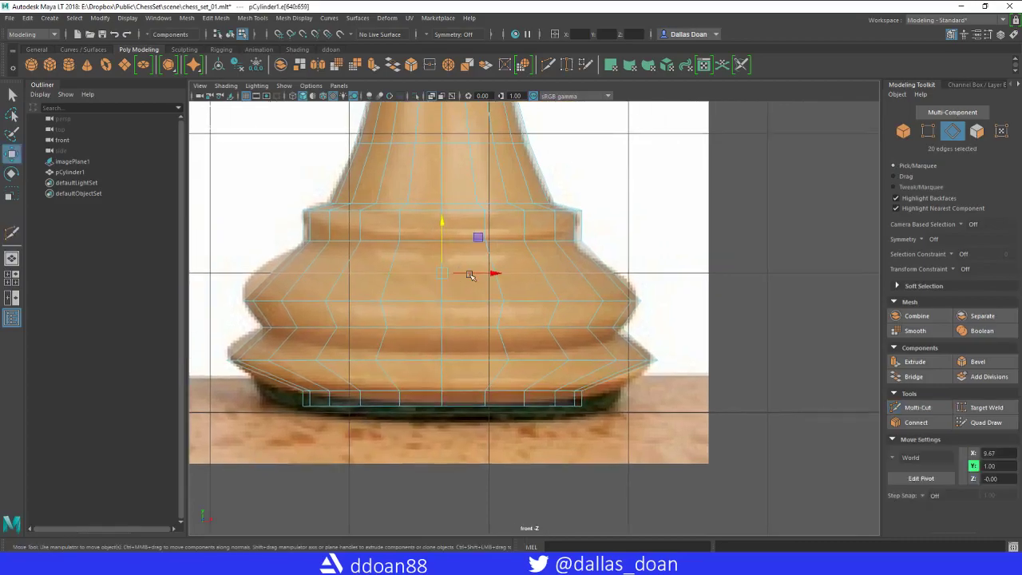
pyautogui.press('r')
pyautogui.moveTo(442, 274); pyautogui.dragTo(465, 281)
pyautogui.keyDown('alt'); pyautogui.moveTo(454, 300); pyautogui.dragTo(455, 262, button='middle'); pyautogui.keyUp('alt')
# Insert an edge loop with Multi-Cut between the groove and the widest loop of the lower rim
pyautogui.click(917, 407)
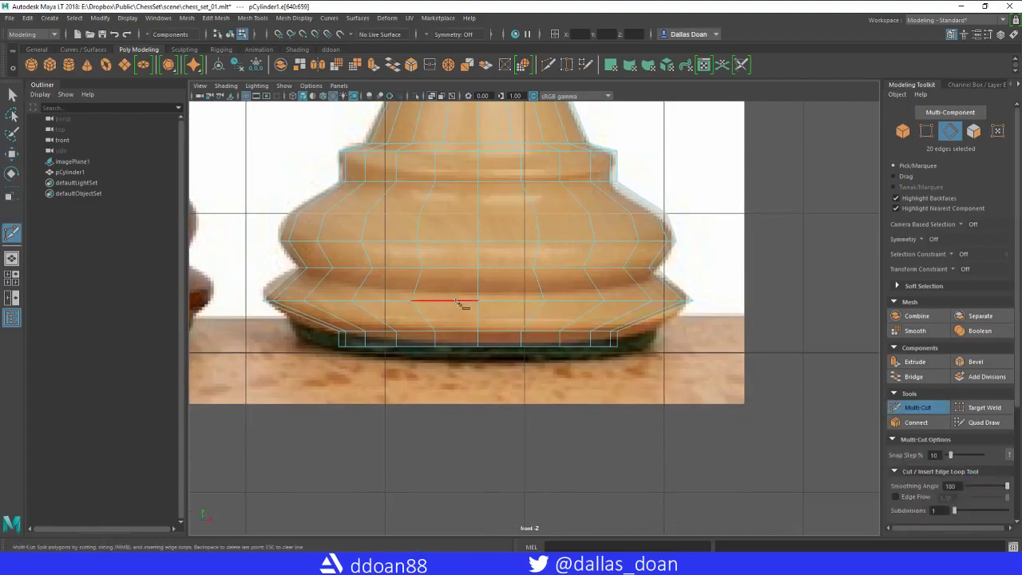
pyautogui.keyDown('ctrl'); pyautogui.click(480, 285); pyautogui.keyUp('ctrl')
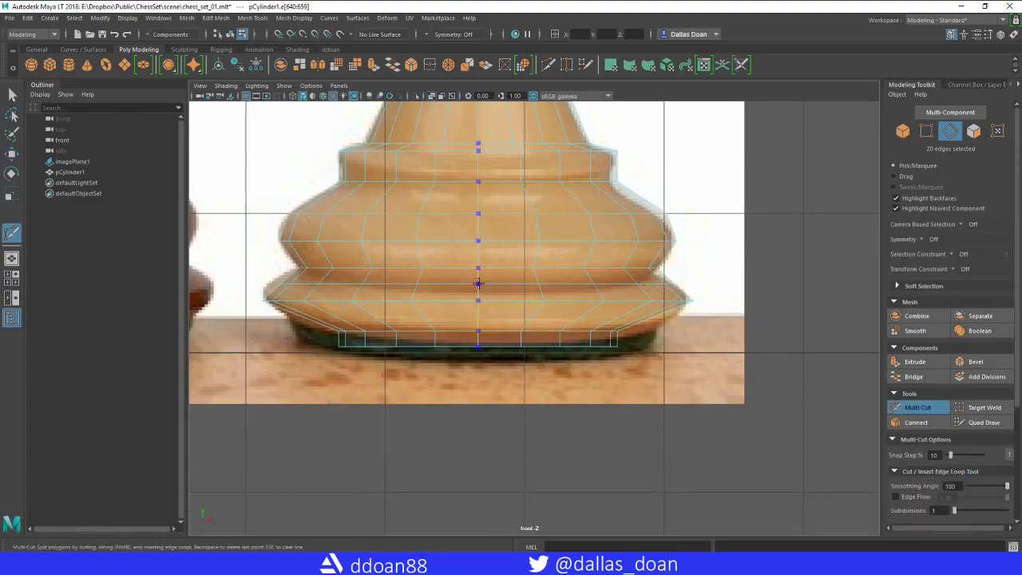
pyautogui.keyDown('alt'); pyautogui.moveTo(468, 302); pyautogui.dragTo(486, 301, button='middle'); pyautogui.keyUp('alt')
# Select the full edge loop on the lower rim's upper half and scale it slightly outward to the reference outline
pyautogui.press('F8')
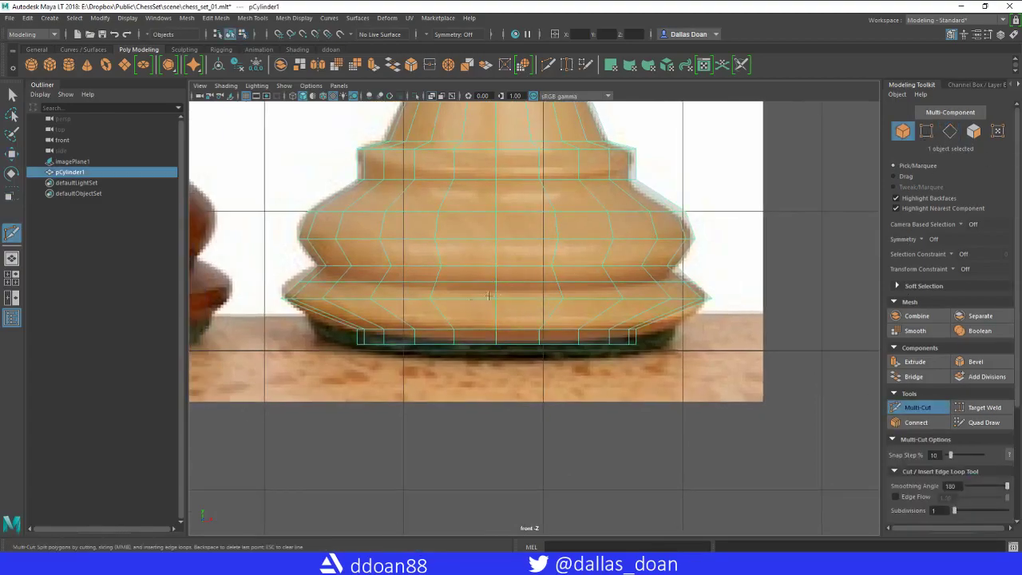
pyautogui.click(11, 153)
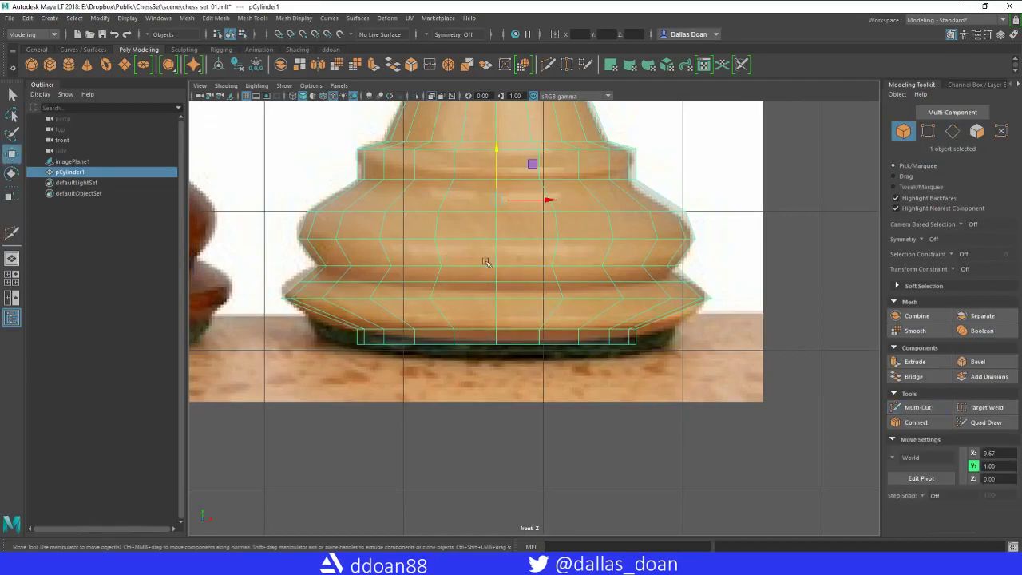
pyautogui.click(950, 137)
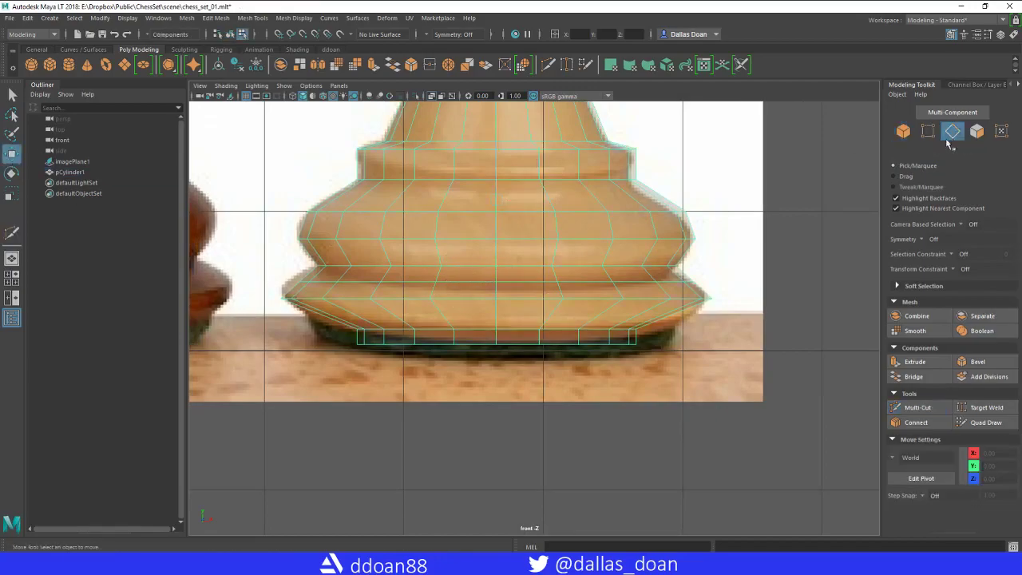
pyautogui.doubleClick(475, 285)
pyautogui.click(11, 193)
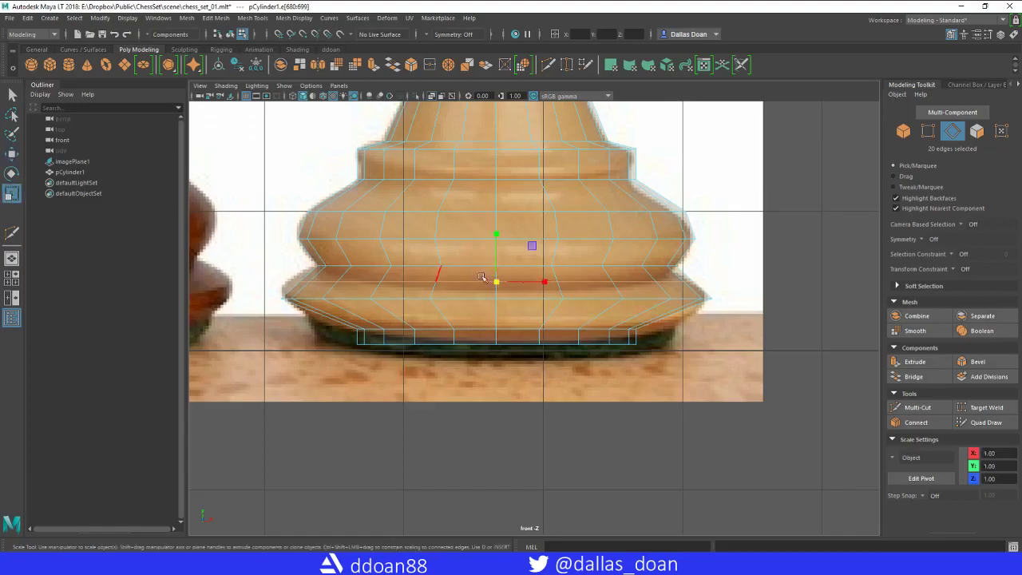
pyautogui.moveTo(495, 283); pyautogui.dragTo(517, 287)
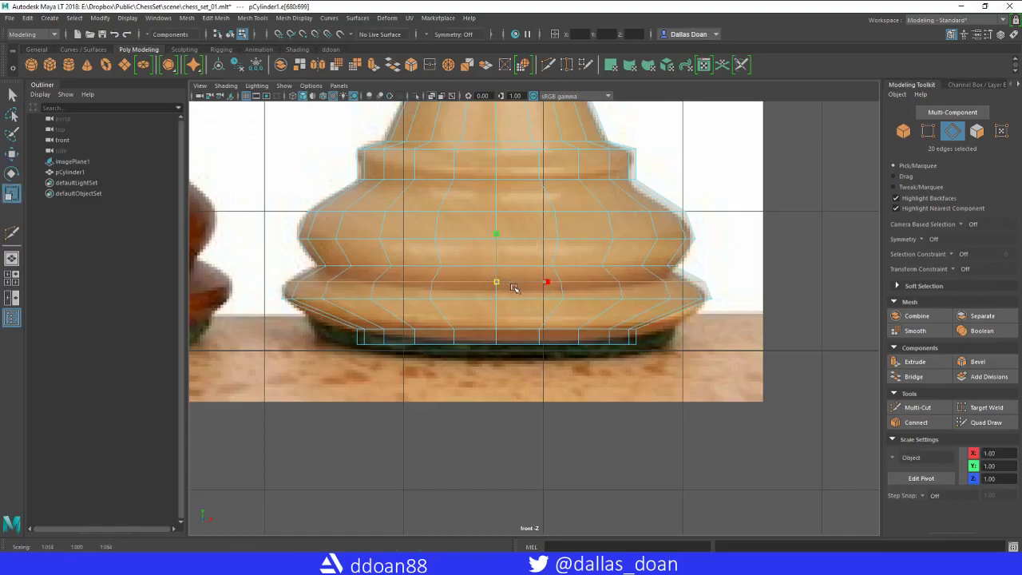
pyautogui.keyDown('alt'); pyautogui.moveTo(469, 291); pyautogui.dragTo(464, 267, button='middle'); pyautogui.keyUp('alt')
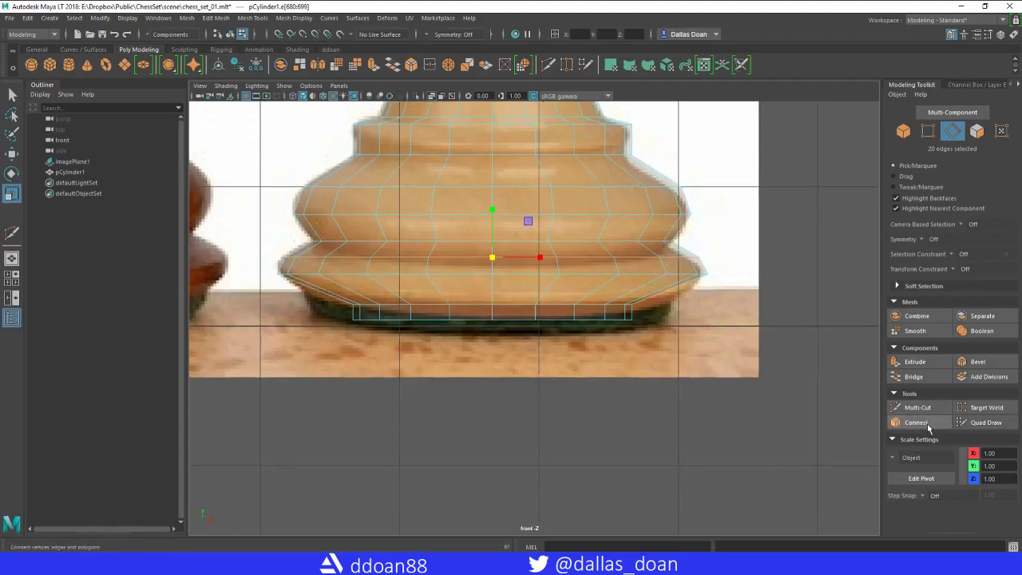
# Insert an edge loop on the underside of the lower rim and scale it outward to the reference outline
pyautogui.click(916, 407)
pyautogui.keyDown('ctrl'); pyautogui.click(492, 291); pyautogui.keyUp('ctrl')
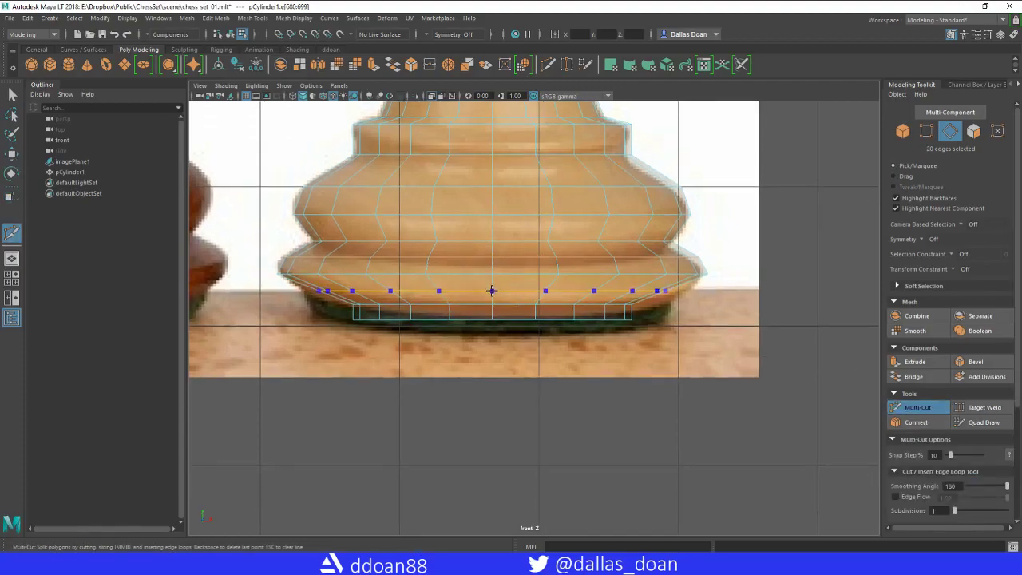
pyautogui.hotkey('ctrl', 'z')
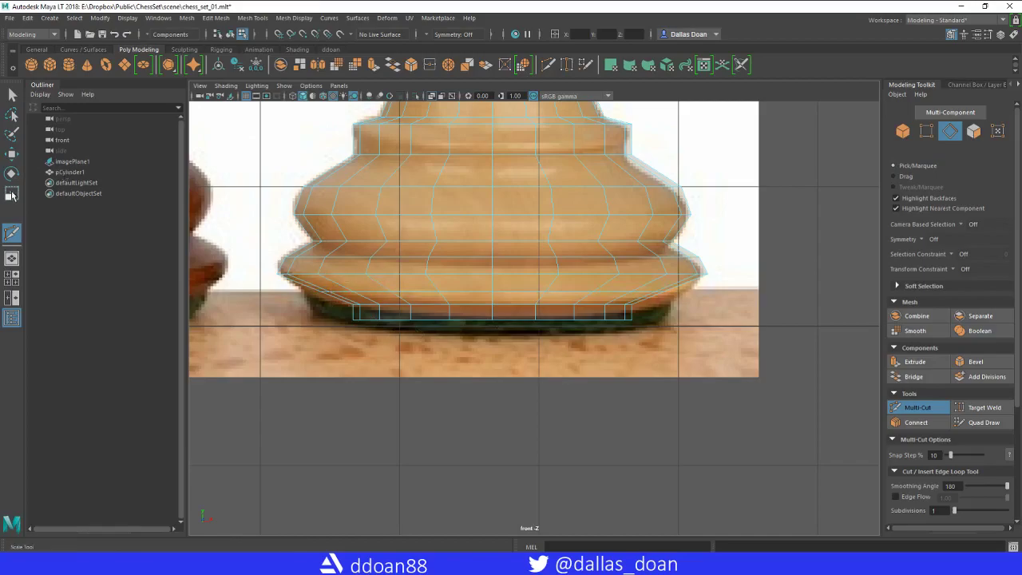
pyautogui.click(11, 156)
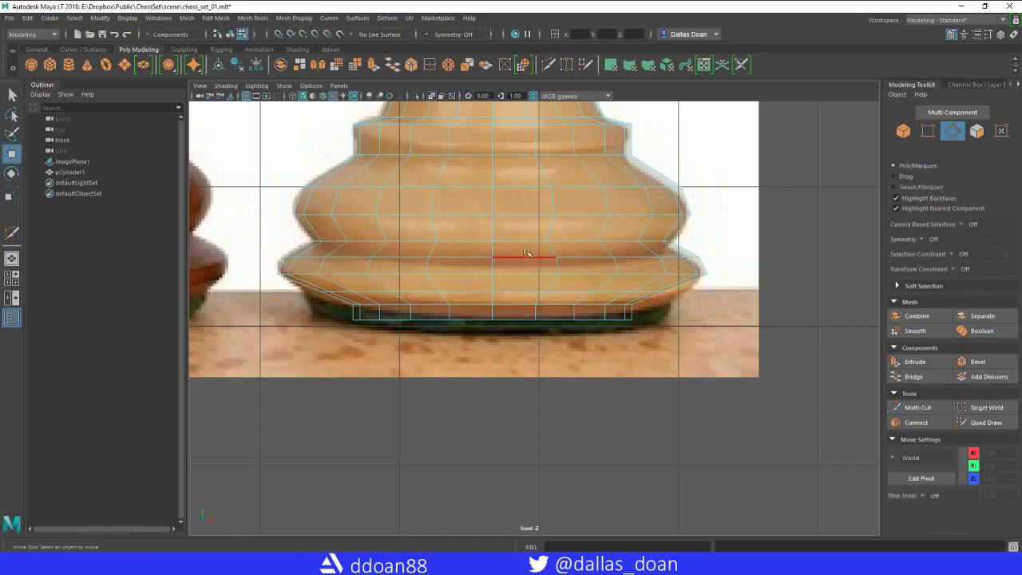
pyautogui.doubleClick(467, 294)
pyautogui.press('r')
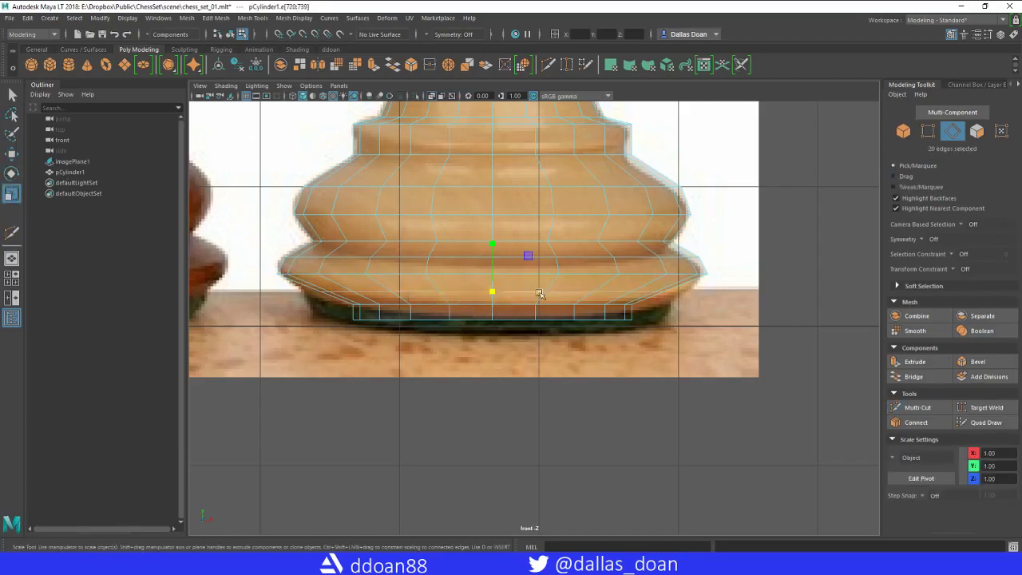
pyautogui.moveTo(491, 293); pyautogui.dragTo(511, 297)
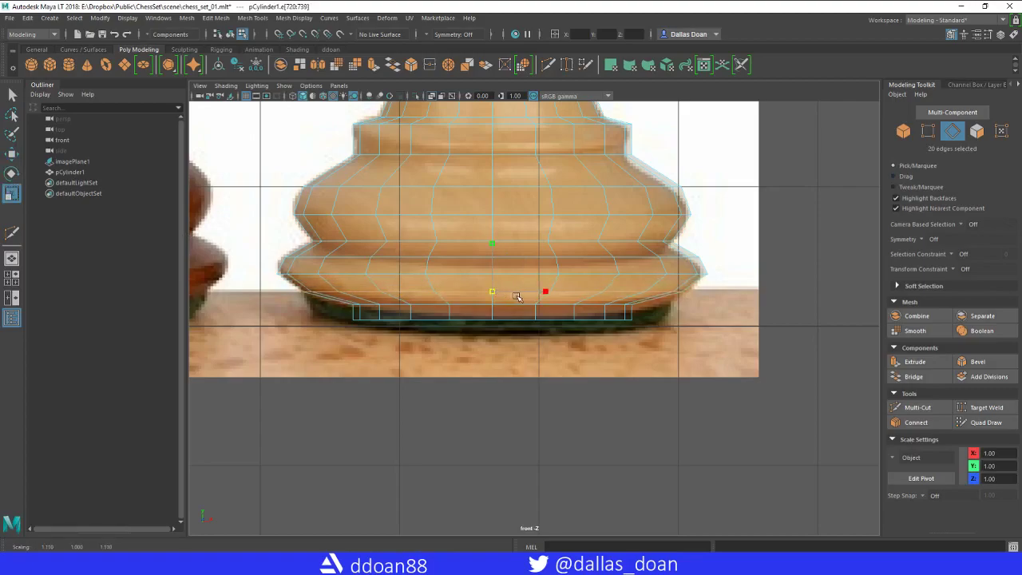
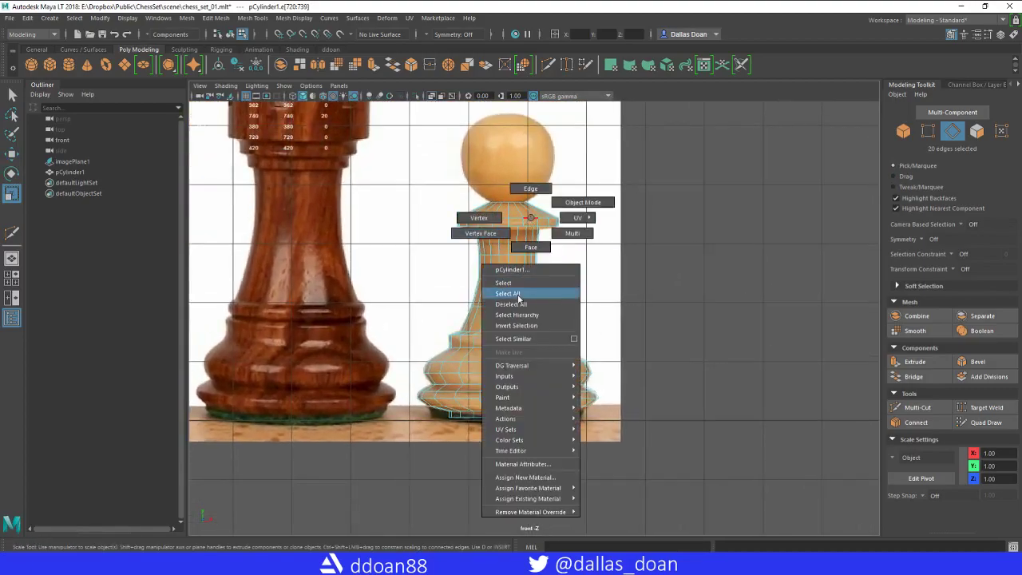
# Turn off X-Ray shading in the front view and compare the pawn body's silhouette with the reference image
pyautogui.click(430, 95)
pyautogui.keyDown('alt'); pyautogui.moveTo(552, 230); pyautogui.dragTo(472, 252, button='middle'); pyautogui.keyUp('alt')
pyautogui.click(619, 233)
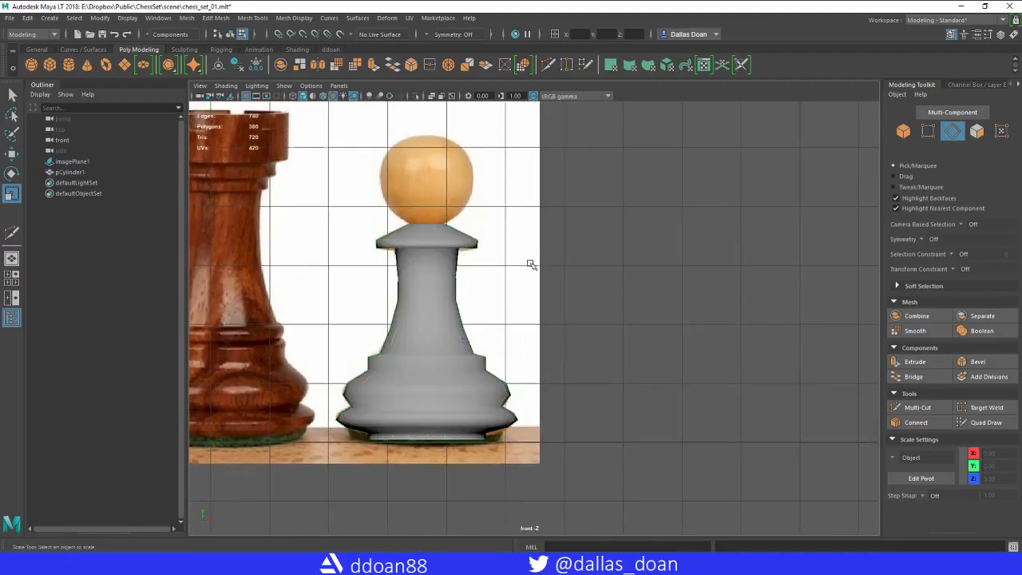
pyautogui.keyDown('alt'); pyautogui.moveTo(532, 264); pyautogui.dragTo(593, 252, button='middle'); pyautogui.keyUp('alt')
pyautogui.keyDown('alt'); pyautogui.moveTo(593, 253); pyautogui.dragTo(492, 248, button='right'); pyautogui.keyUp('alt')
pyautogui.scroll(-3, 474, 251)
pyautogui.scroll(6, 605, 258)
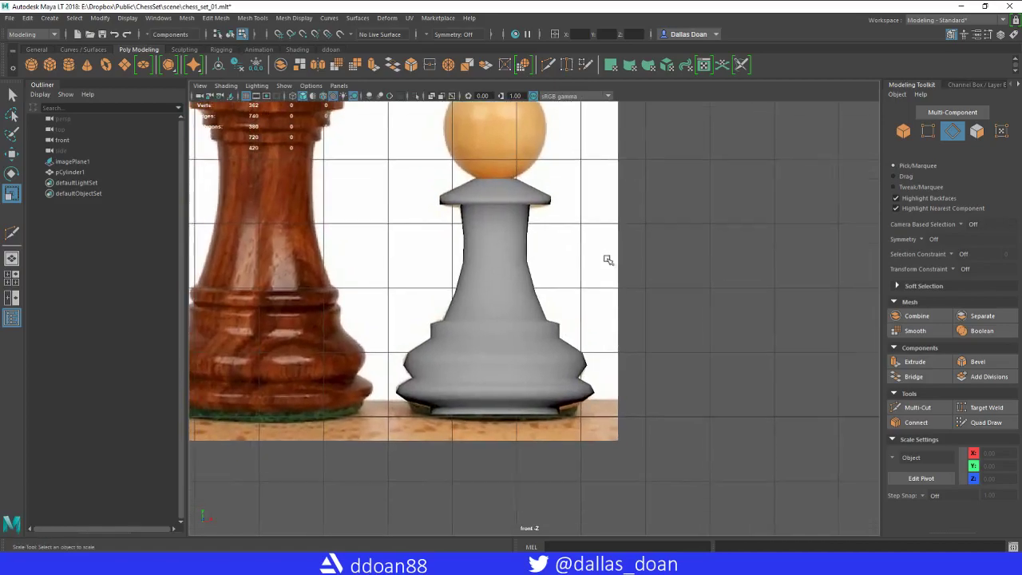
pyautogui.click(505, 302)
pyautogui.keyDown('alt'); pyautogui.moveTo(545, 248); pyautogui.dragTo(544, 235, button='middle'); pyautogui.keyUp('alt')
pyautogui.keyDown('alt'); pyautogui.moveTo(544, 235); pyautogui.dragTo(496, 293, button='right'); pyautogui.keyUp('alt')
pyautogui.keyDown('alt'); pyautogui.moveTo(560, 244); pyautogui.dragTo(559, 276, button='middle'); pyautogui.keyUp('alt')
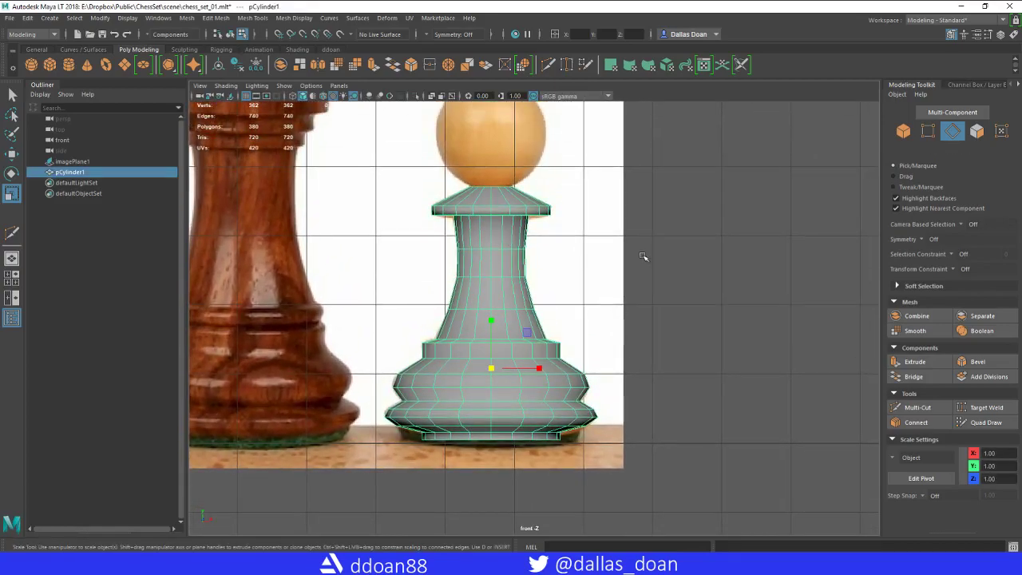
# Switch to the perspective view and examine the pawn body from several angles, both selected and unselected
pyautogui.click(701, 276)
pyautogui.press('space')
pyautogui.press('space')
pyautogui.keyDown('alt'); pyautogui.moveTo(607, 263); pyautogui.dragTo(718, 289); pyautogui.keyUp('alt')
pyautogui.press('[')
pyautogui.moveTo(595, 256); pyautogui.dragTo(583, 321, button='right')
pyautogui.keyDown('alt'); pyautogui.moveTo(584, 321); pyautogui.dragTo(662, 306); pyautogui.keyUp('alt')
pyautogui.press('1')
pyautogui.click(772, 261)
pyautogui.keyDown('alt'); pyautogui.moveTo(662, 306); pyautogui.dragTo(582, 287, button='middle'); pyautogui.keyUp('alt')
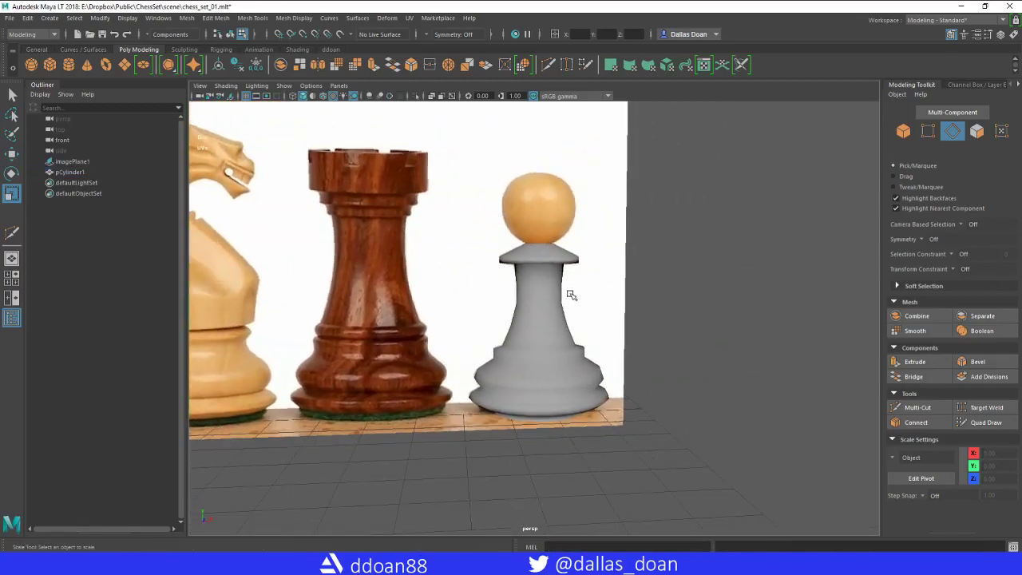
pyautogui.keyDown('alt'); pyautogui.moveTo(577, 296); pyautogui.dragTo(525, 285, button='right'); pyautogui.keyUp('alt')
pyautogui.keyDown('alt'); pyautogui.moveTo(524, 285); pyautogui.dragTo(554, 306); pyautogui.keyUp('alt')
pyautogui.moveTo(616, 293); pyautogui.dragTo(609, 336, button='right')
pyautogui.keyDown('alt'); pyautogui.moveTo(614, 334); pyautogui.dragTo(650, 310); pyautogui.keyUp('alt')
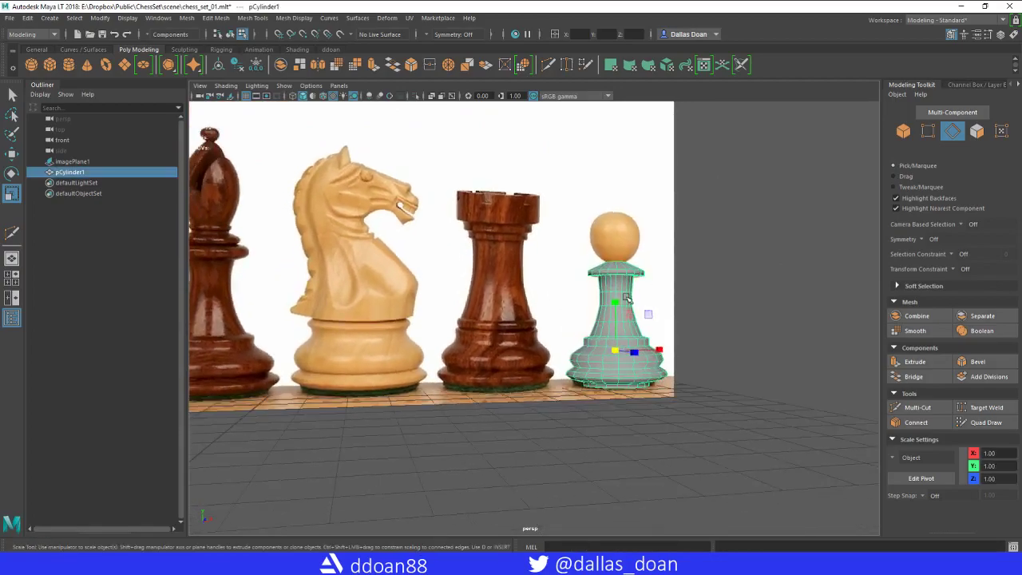
pyautogui.press('w')
pyautogui.keyDown('alt'); pyautogui.moveTo(700, 280); pyautogui.dragTo(723, 264); pyautogui.keyUp('alt')
pyautogui.click(723, 264)
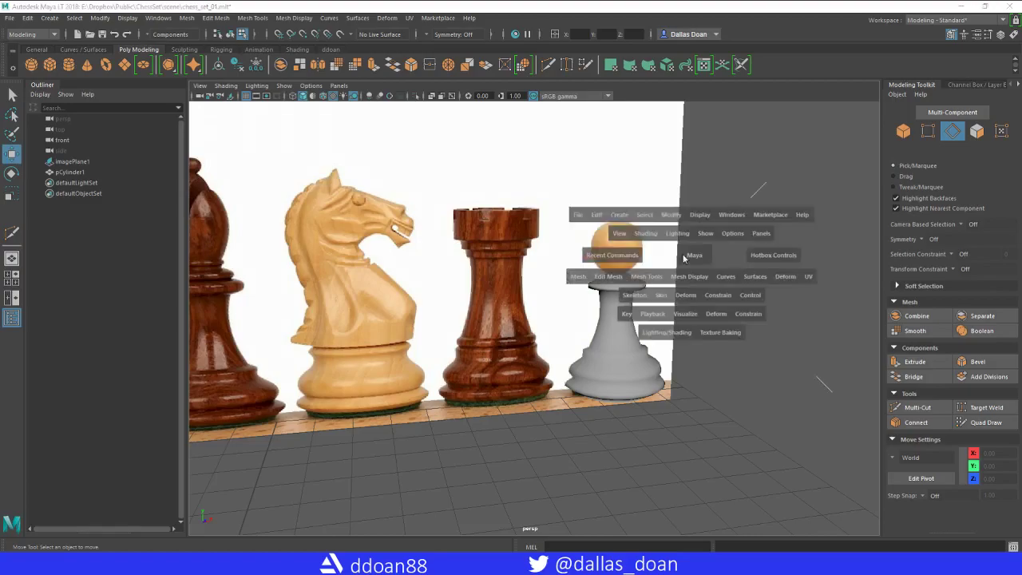
# Hide the Outliner and frame the pawn in a maximized front view
pyautogui.press('space')
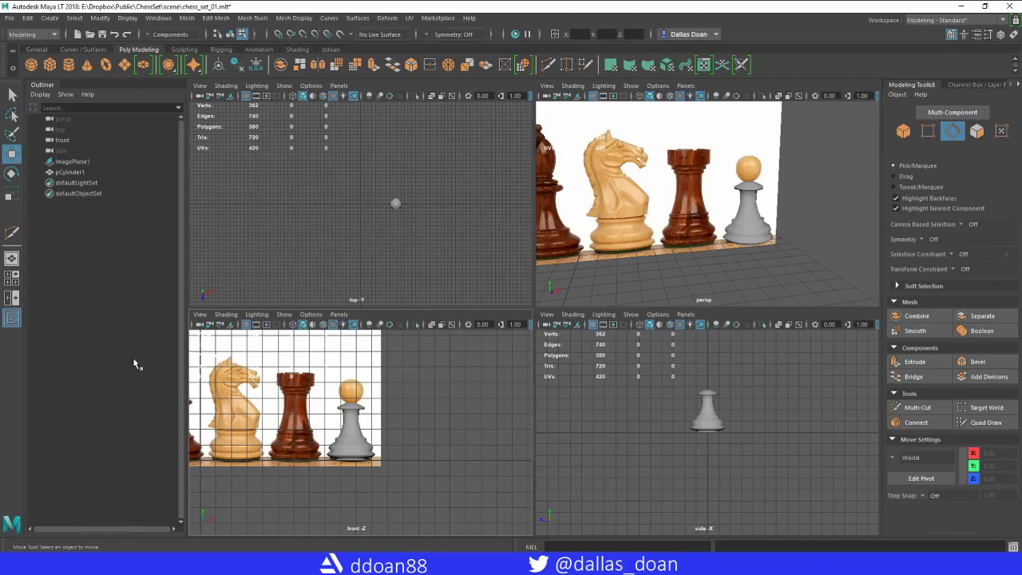
pyautogui.keyDown('alt'); pyautogui.moveTo(370, 396); pyautogui.dragTo(479, 397, button='middle'); pyautogui.keyUp('alt')
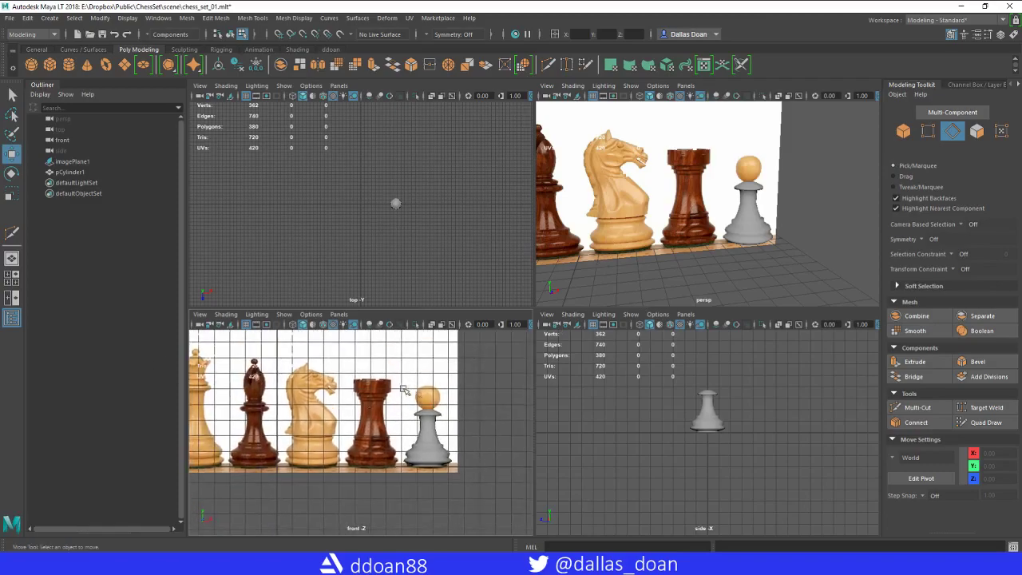
pyautogui.click(12, 317)
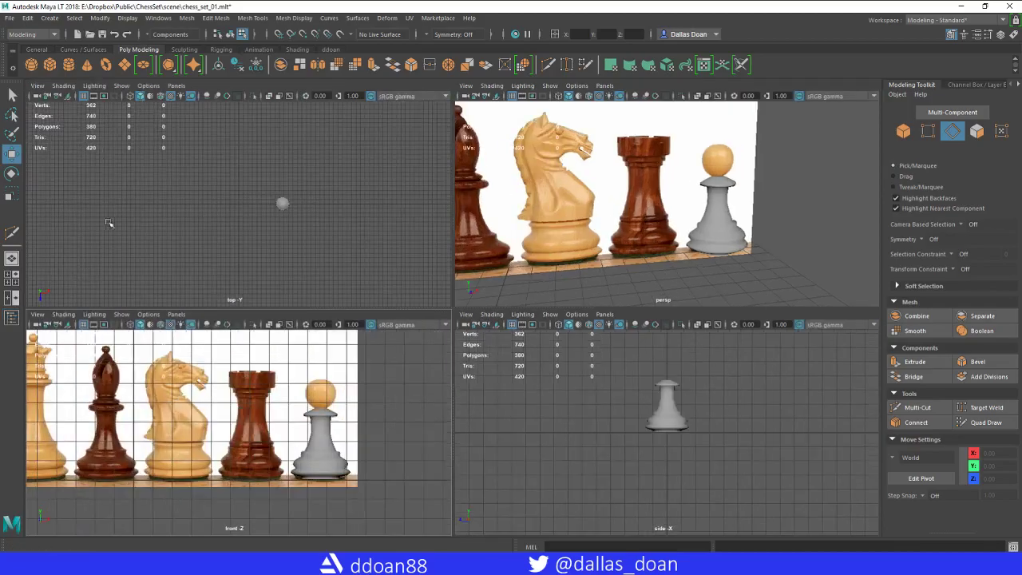
pyautogui.keyDown('alt'); pyautogui.moveTo(228, 422); pyautogui.dragTo(318, 423, button='middle'); pyautogui.keyUp('alt')
pyautogui.press('space')
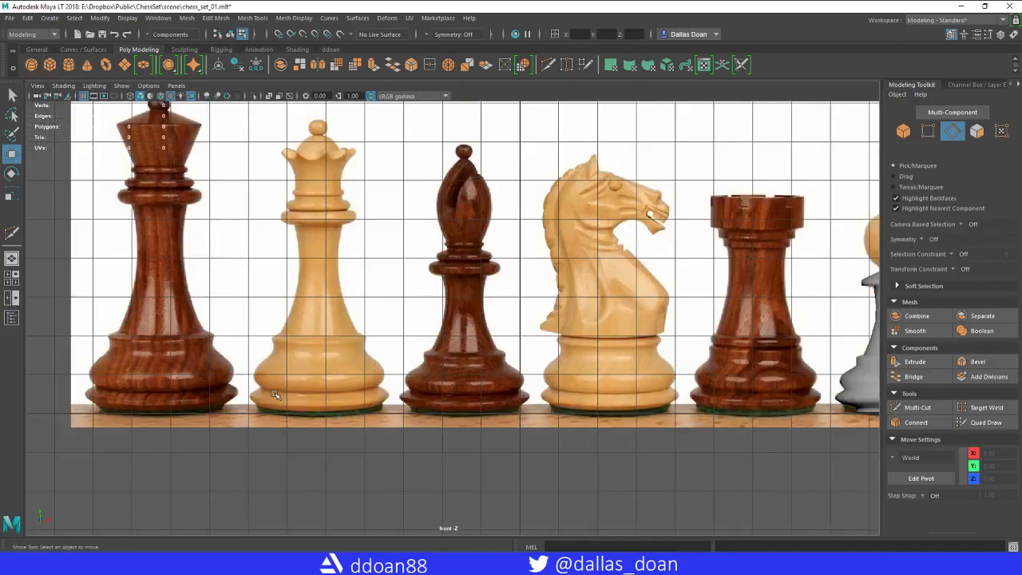
pyautogui.keyDown('alt'); pyautogui.moveTo(536, 347); pyautogui.dragTo(396, 351, button='middle'); pyautogui.keyUp('alt')
pyautogui.keyDown('alt'); pyautogui.moveTo(758, 356); pyautogui.dragTo(474, 405, button='middle'); pyautogui.keyUp('alt')
pyautogui.keyDown('alt'); pyautogui.moveTo(473, 406); pyautogui.dragTo(508, 405, button='right'); pyautogui.keyUp('alt')
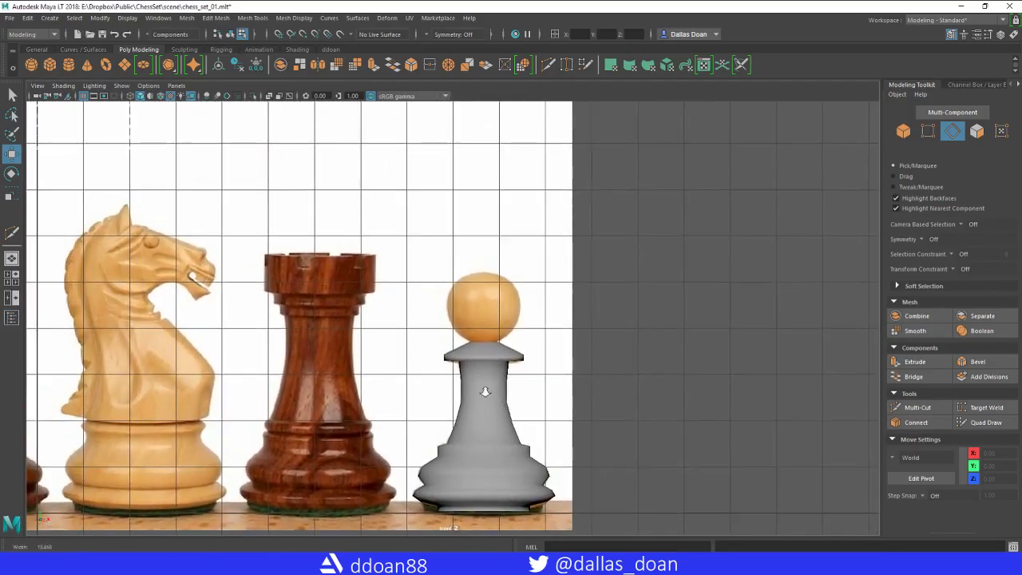
pyautogui.keyDown('alt'); pyautogui.moveTo(484, 388); pyautogui.dragTo(479, 368, button='middle'); pyautogui.keyUp('alt')
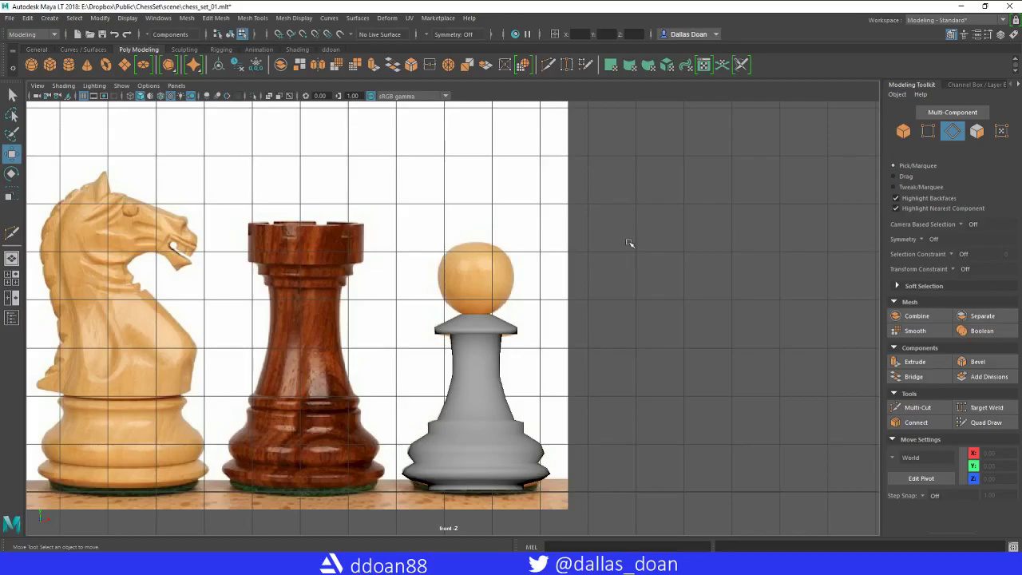
# Create a polygon sphere at the origin for the pawn's head
pyautogui.keyDown('shift'); pyautogui.moveTo(638, 281); pyautogui.dragTo(399, 374, button='right'); pyautogui.keyUp('shift')
pyautogui.keyDown('alt'); pyautogui.moveTo(399, 373); pyautogui.dragTo(608, 310, button='middle'); pyautogui.keyUp('alt')
pyautogui.keyDown('alt'); pyautogui.moveTo(608, 310); pyautogui.dragTo(747, 375, button='right'); pyautogui.keyUp('alt')
pyautogui.scroll(-6, 527, 355)
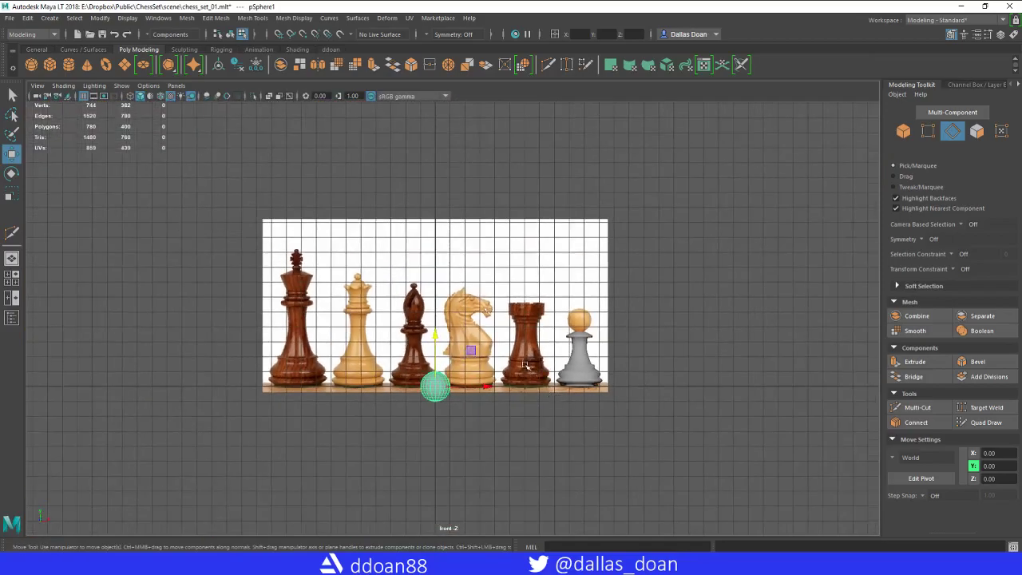
pyautogui.keyDown('alt'); pyautogui.moveTo(525, 365); pyautogui.dragTo(542, 424, button='middle'); pyautogui.keyUp('alt')
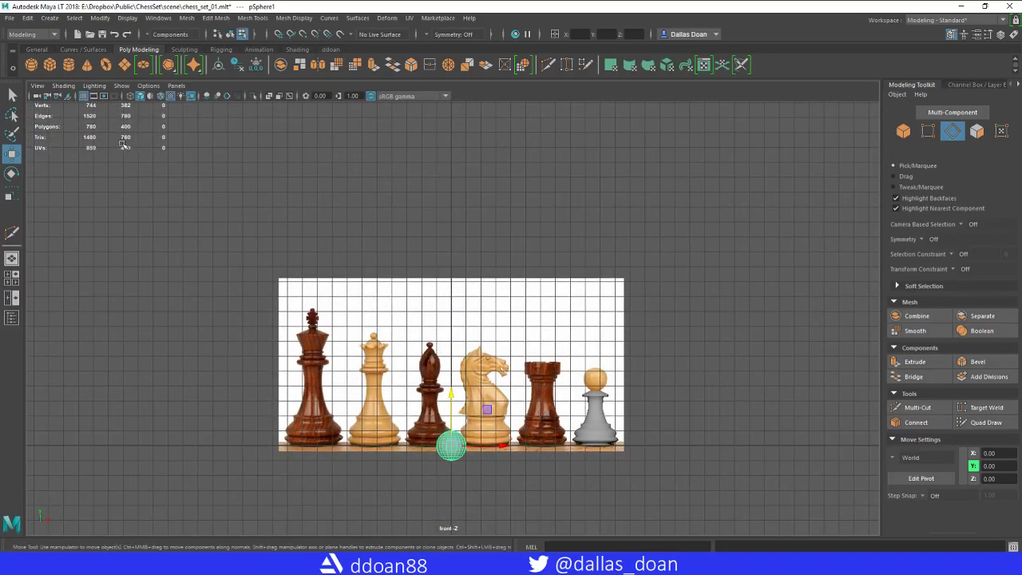
pyautogui.scroll(2, 551, 447)
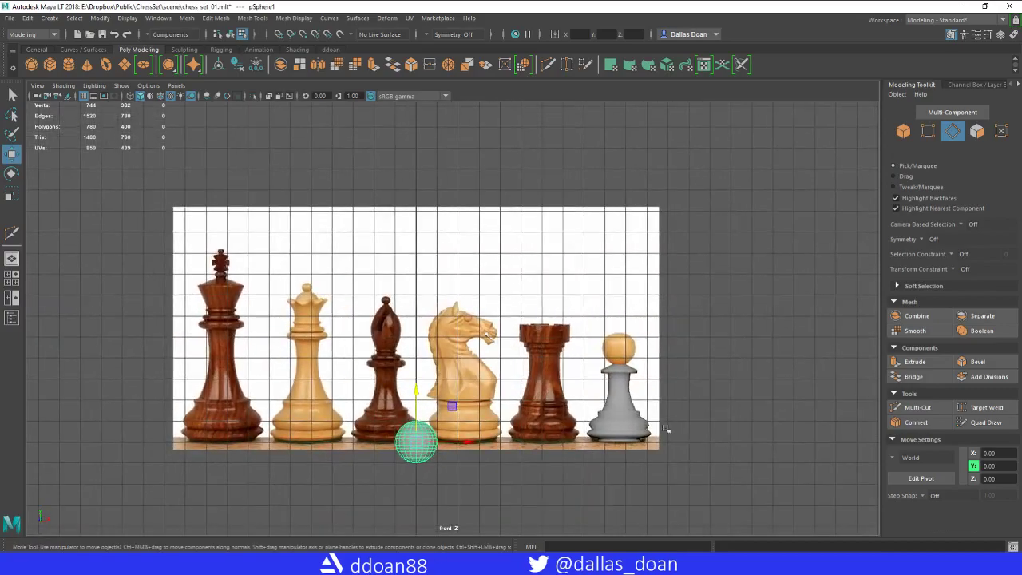
pyautogui.moveTo(617, 375); pyautogui.dragTo(604, 339, button='right')
pyautogui.keyDown('alt'); pyautogui.moveTo(684, 356); pyautogui.dragTo(658, 362, button='middle'); pyautogui.keyUp('alt')
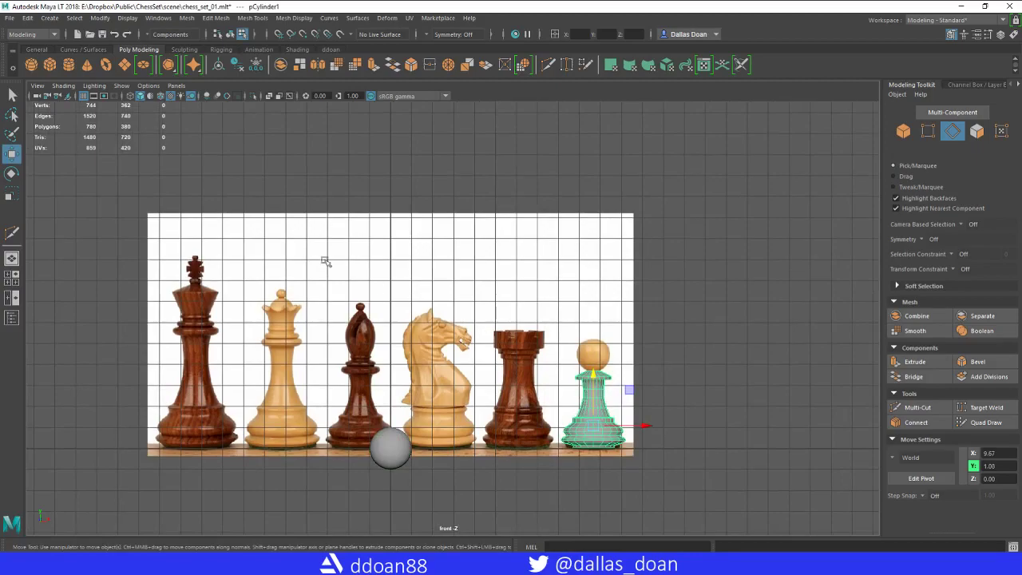
pyautogui.keyDown('alt'); pyautogui.moveTo(504, 393); pyautogui.dragTo(506, 338, button='middle'); pyautogui.keyUp('alt')
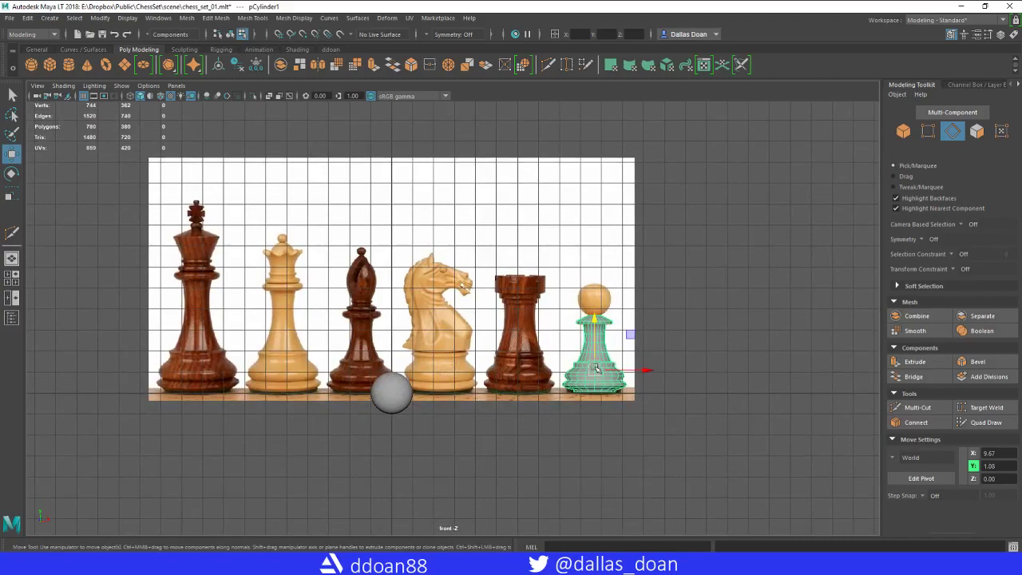
# Set the sphere's Subdivisions Axis and Subdivisions Height both to 12
pyautogui.keyDown('shift'); pyautogui.click(406, 396); pyautogui.keyUp('shift')
pyautogui.moveTo(390, 392); pyautogui.dragTo(391, 337, button='right')
pyautogui.keyDown('alt'); pyautogui.moveTo(717, 323); pyautogui.dragTo(719, 354, button='middle'); pyautogui.keyUp('alt')
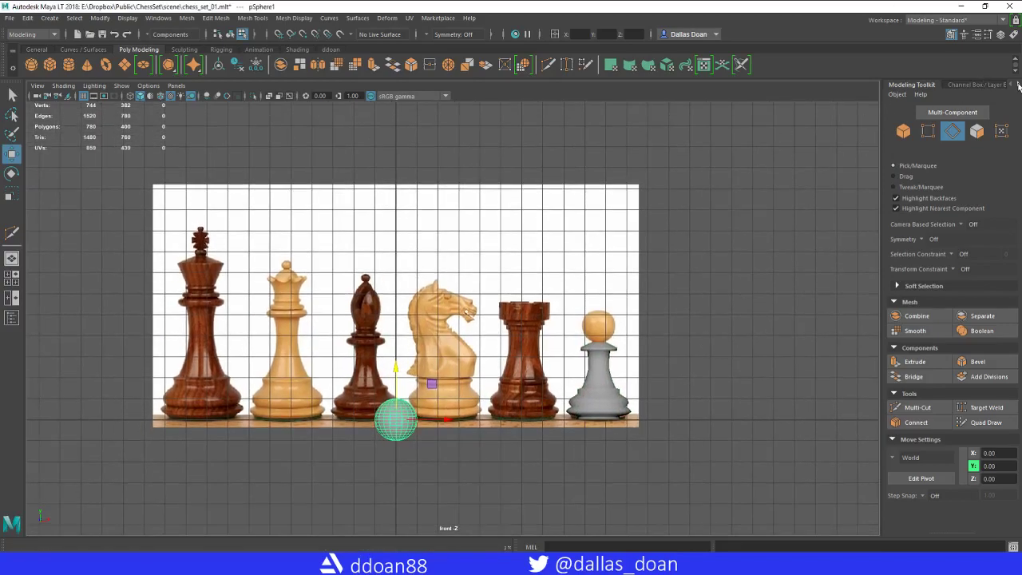
pyautogui.click(967, 86)
pyautogui.click(883, 86)
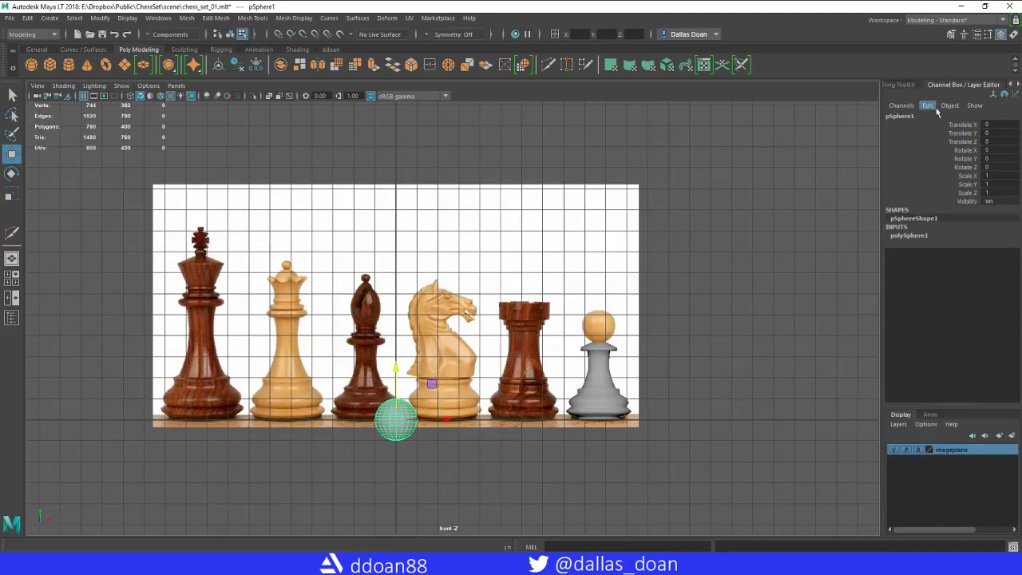
pyautogui.click(910, 235)
pyautogui.click(987, 252)
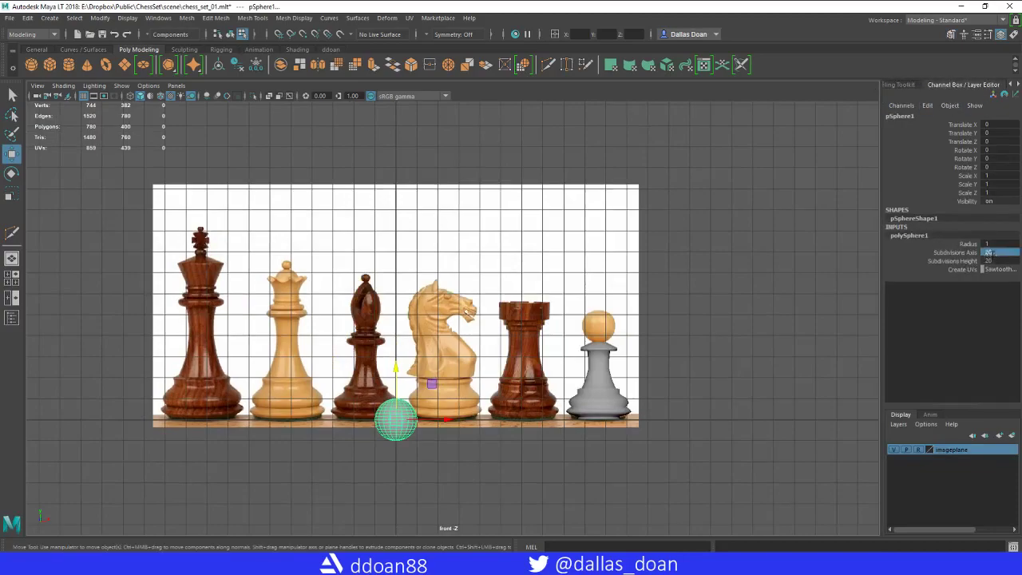
pyautogui.write('12')
pyautogui.press('Tab')
pyautogui.write('12')
pyautogui.press('Return')
pyautogui.click(712, 430)
# Isolate the sphere in the perspective view
pyautogui.scroll(5, 529, 365)
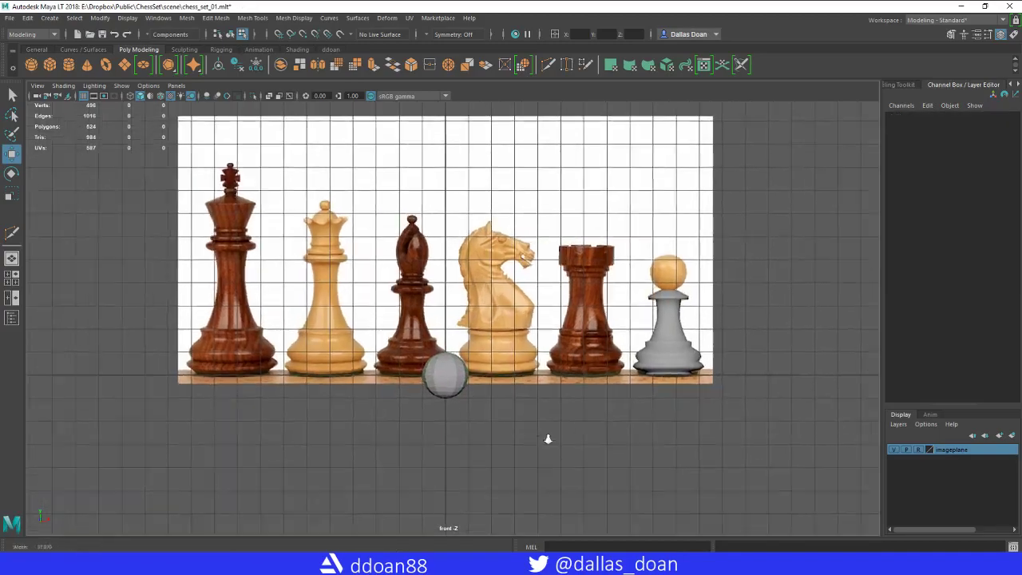
pyautogui.scroll(2, 543, 426)
pyautogui.press('space')
pyautogui.press('space')
pyautogui.keyDown('alt'); pyautogui.moveTo(614, 292); pyautogui.dragTo(830, 259, button='middle'); pyautogui.keyUp('alt')
pyautogui.keyDown('alt'); pyautogui.moveTo(511, 327); pyautogui.dragTo(518, 419); pyautogui.keyUp('alt')
pyautogui.moveTo(487, 419); pyautogui.dragTo(482, 340, button='right')
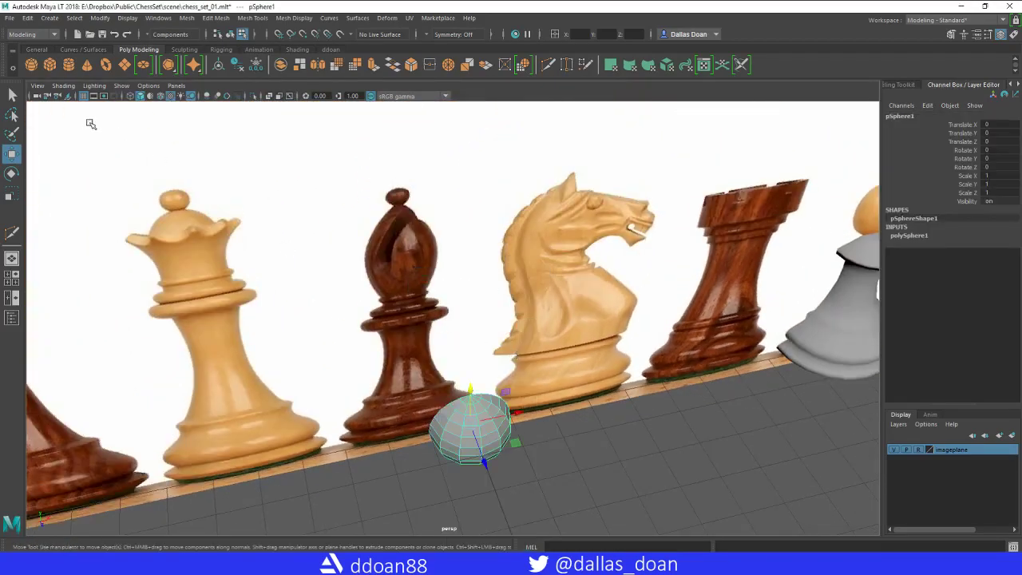
pyautogui.click(253, 97)
pyautogui.keyDown('alt'); pyautogui.moveTo(424, 332); pyautogui.dragTo(438, 260); pyautogui.keyUp('alt')
pyautogui.click(556, 292)
# Select all the sphere's edges and apply Soften Edge to them
pyautogui.press('F9')
pyautogui.keyDown('alt'); pyautogui.moveTo(539, 373); pyautogui.dragTo(571, 340, button='middle'); pyautogui.keyUp('alt')
pyautogui.keyDown('alt'); pyautogui.moveTo(571, 339); pyautogui.dragTo(618, 358, button='right'); pyautogui.keyUp('alt')
pyautogui.keyDown('alt'); pyautogui.moveTo(637, 350); pyautogui.dragTo(594, 307); pyautogui.keyUp('alt')
pyautogui.moveTo(493, 260); pyautogui.dragTo(493, 266, button='right')
pyautogui.keyDown('alt'); pyautogui.moveTo(587, 295); pyautogui.dragTo(538, 301); pyautogui.keyUp('alt')
pyautogui.click(452, 258)
pyautogui.moveTo(474, 257); pyautogui.dragTo(460, 211, button='right')
pyautogui.moveTo(292, 178); pyautogui.dragTo(696, 467)
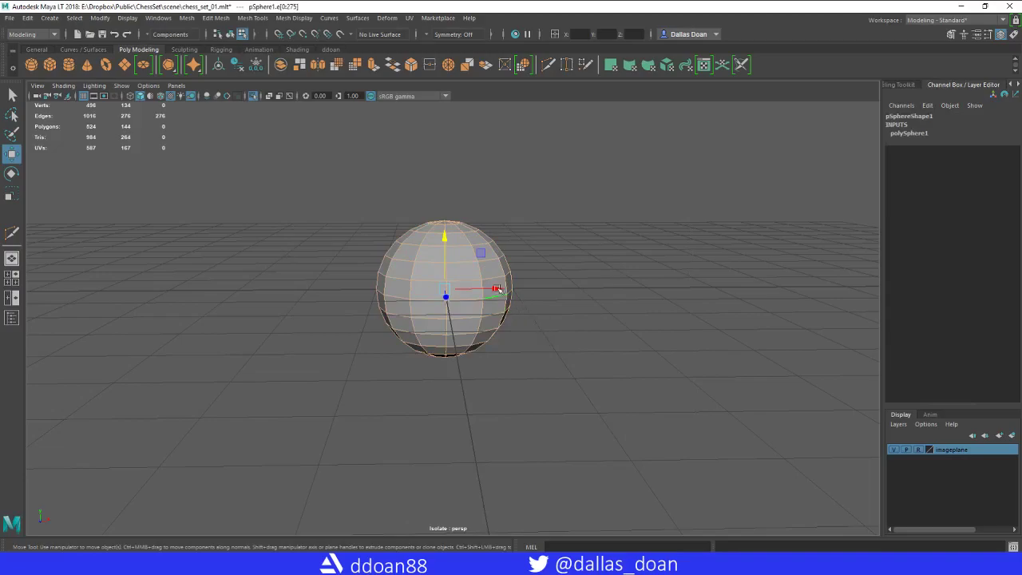
pyautogui.click(290, 18)
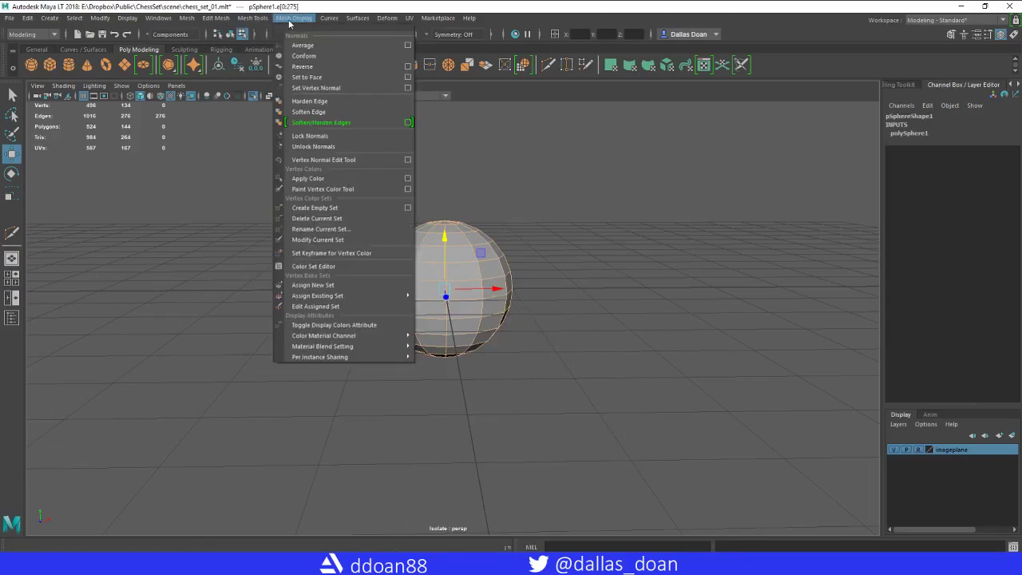
pyautogui.click(315, 111)
# Examine the sphere's smooth shading, then reselect all its edges to look at the available edge commands
pyautogui.press('F8')
pyautogui.moveTo(480, 271); pyautogui.dragTo(466, 337, button='right')
pyautogui.click(568, 303)
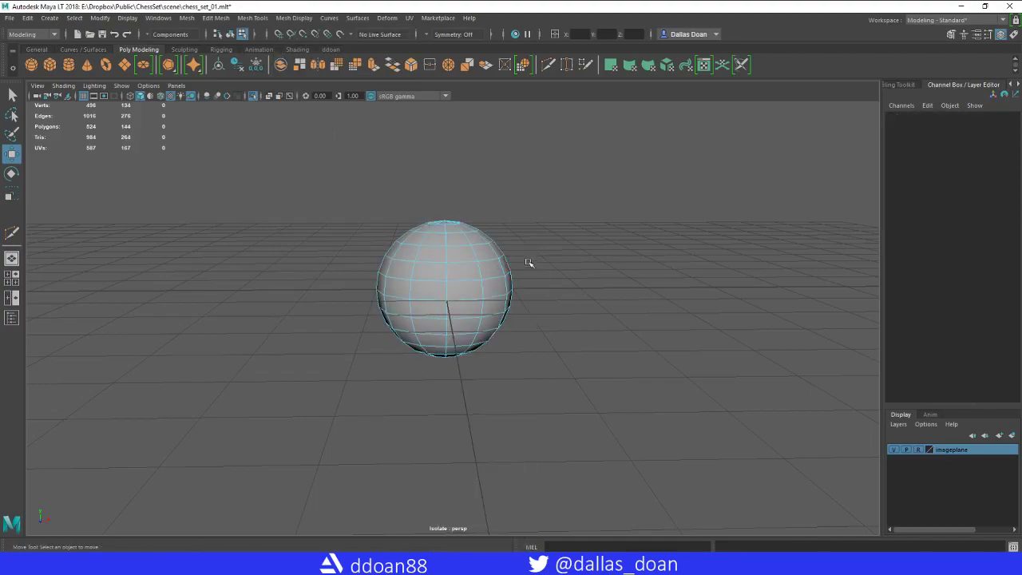
pyautogui.hotkey('ctrl', 'F10')
pyautogui.keyDown('shift'); pyautogui.rightClick(477, 223); pyautogui.keyUp('shift')
pyautogui.moveTo(478, 225)
pyautogui.keyDown('shift'); pyautogui.mouseDown(button='right')
pyautogui.moveTo(553, 247)
pyautogui.moveTo(477, 225)
pyautogui.mouseUp(button='right'); pyautogui.keyUp('shift')
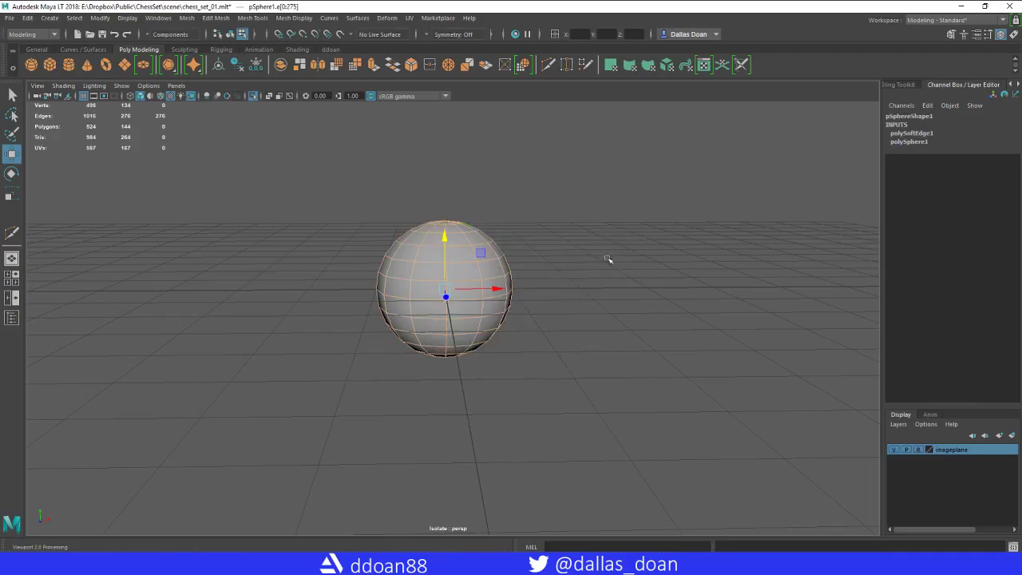
pyautogui.click(608, 259)
# Return the sphere to object selection and delete its construction history
pyautogui.scroll(-1, 603, 261)
pyautogui.keyDown('alt'); pyautogui.moveTo(599, 262); pyautogui.dragTo(587, 246); pyautogui.keyUp('alt')
pyautogui.moveTo(463, 251); pyautogui.dragTo(445, 315, button='right')
pyautogui.scroll(-2, 463, 311)
pyautogui.keyDown('alt'); pyautogui.moveTo(475, 303); pyautogui.dragTo(514, 325); pyautogui.keyUp('alt')
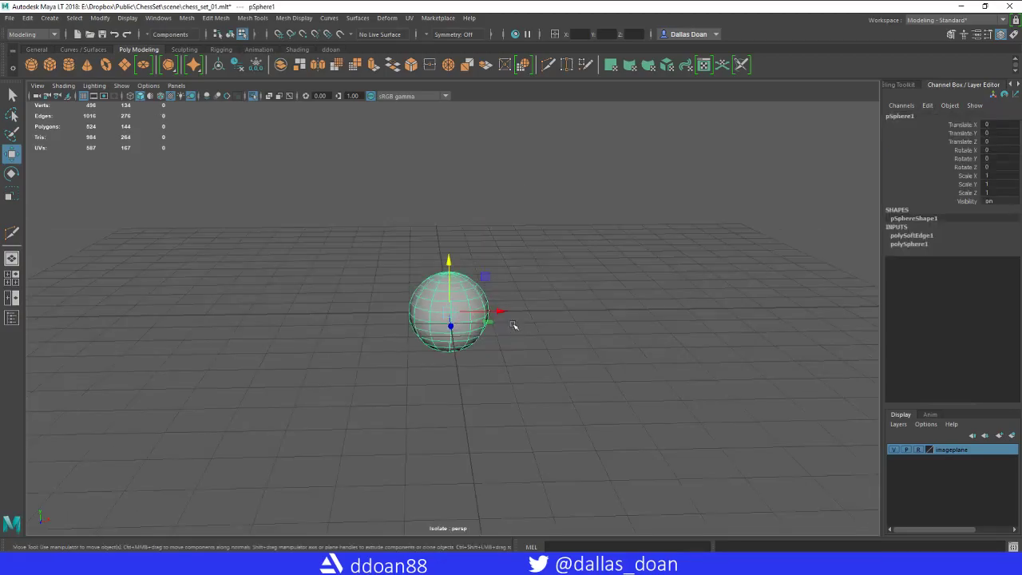
pyautogui.click(101, 19)
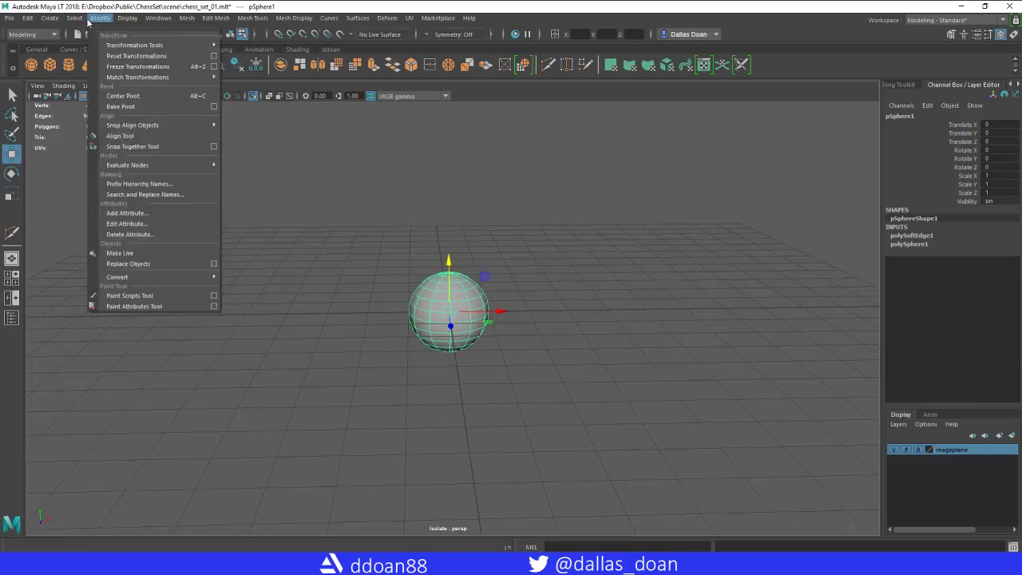
pyautogui.moveTo(36, 18)
pyautogui.moveTo(80, 143)
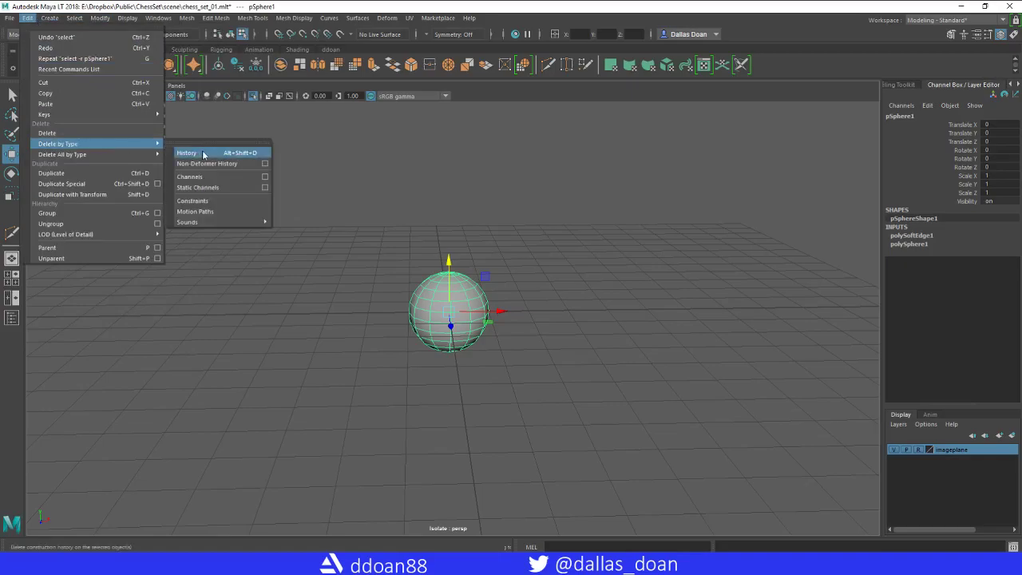
pyautogui.click(177, 154)
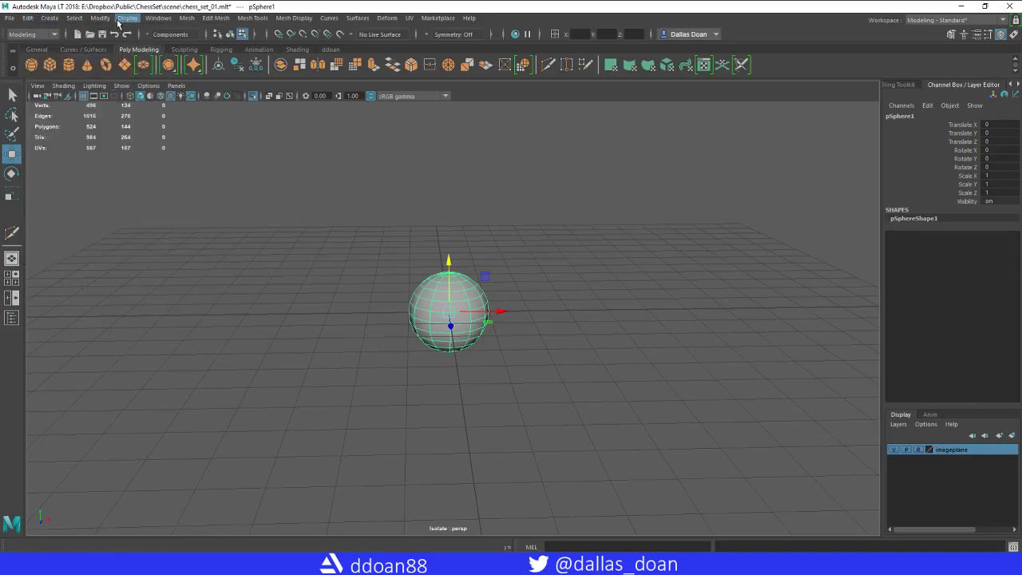
# Freeze the sphere's transformations and reselect it as an object
pyautogui.click(100, 18)
pyautogui.moveTo(130, 48)
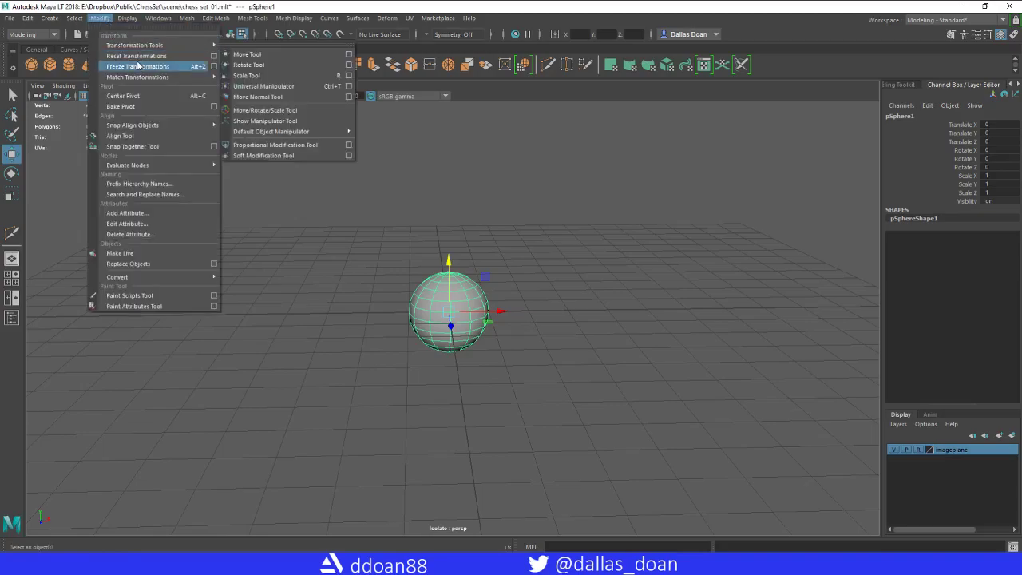
pyautogui.click(136, 67)
pyautogui.click(565, 228)
pyautogui.moveTo(456, 274); pyautogui.dragTo(450, 336, button='right')
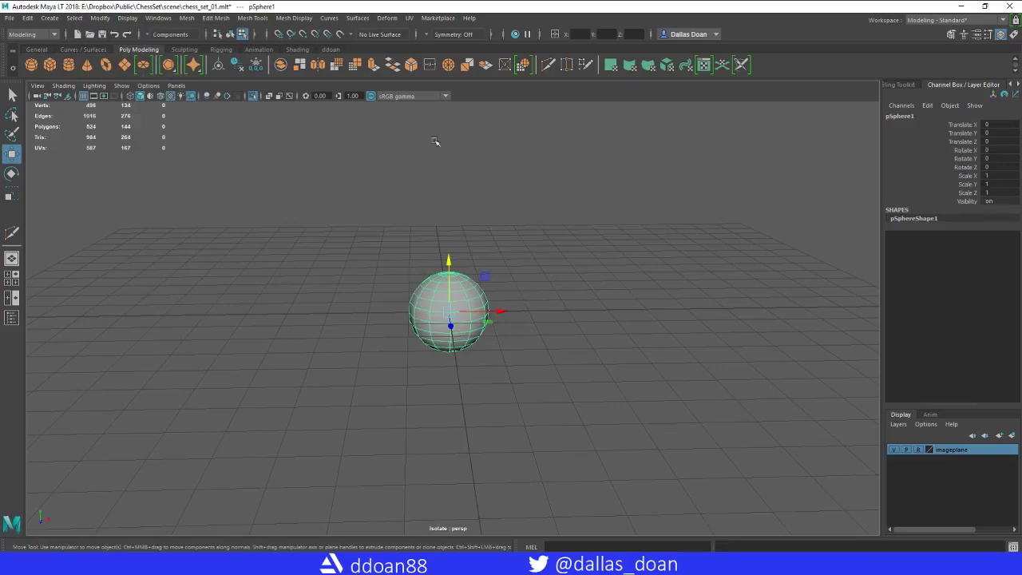
# End the sphere's isolation and snap its pivot to the centre vertex of its underside
pyautogui.click(253, 97)
pyautogui.scroll(-5, 415, 359)
pyautogui.keyDown('alt'); pyautogui.moveTo(411, 359); pyautogui.dragTo(438, 311); pyautogui.keyUp('alt')
pyautogui.keyDown('alt'); pyautogui.moveTo(438, 311); pyautogui.dragTo(534, 319, button='middle'); pyautogui.keyUp('alt')
pyautogui.keyDown('alt'); pyautogui.moveTo(534, 320); pyautogui.dragTo(561, 330, button='right'); pyautogui.keyUp('alt')
pyautogui.keyDown('alt'); pyautogui.moveTo(561, 330); pyautogui.dragTo(560, 365); pyautogui.keyUp('alt')
pyautogui.keyDown('alt'); pyautogui.moveTo(561, 366); pyautogui.dragTo(522, 330, button='middle'); pyautogui.keyUp('alt')
pyautogui.keyDown('alt'); pyautogui.moveTo(523, 331); pyautogui.dragTo(582, 356, button='right'); pyautogui.keyUp('alt')
pyautogui.keyDown('alt'); pyautogui.moveTo(581, 355); pyautogui.dragTo(600, 322); pyautogui.keyUp('alt')
pyautogui.keyDown('alt'); pyautogui.moveTo(600, 321); pyautogui.dragTo(593, 359, button='right'); pyautogui.keyUp('alt')
pyautogui.keyDown('alt'); pyautogui.moveTo(593, 359); pyautogui.dragTo(618, 322); pyautogui.keyUp('alt')
pyautogui.keyDown('alt'); pyautogui.moveTo(618, 322); pyautogui.dragTo(544, 322, button='right'); pyautogui.keyUp('alt')
pyautogui.keyDown('alt'); pyautogui.moveTo(503, 293); pyautogui.dragTo(621, 349, button='right'); pyautogui.keyUp('alt')
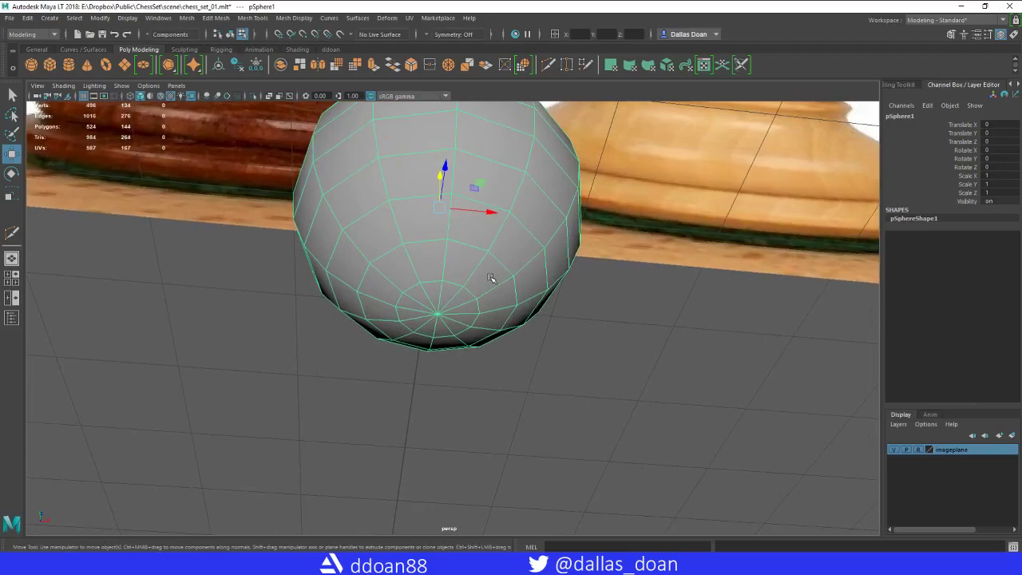
pyautogui.press('d')
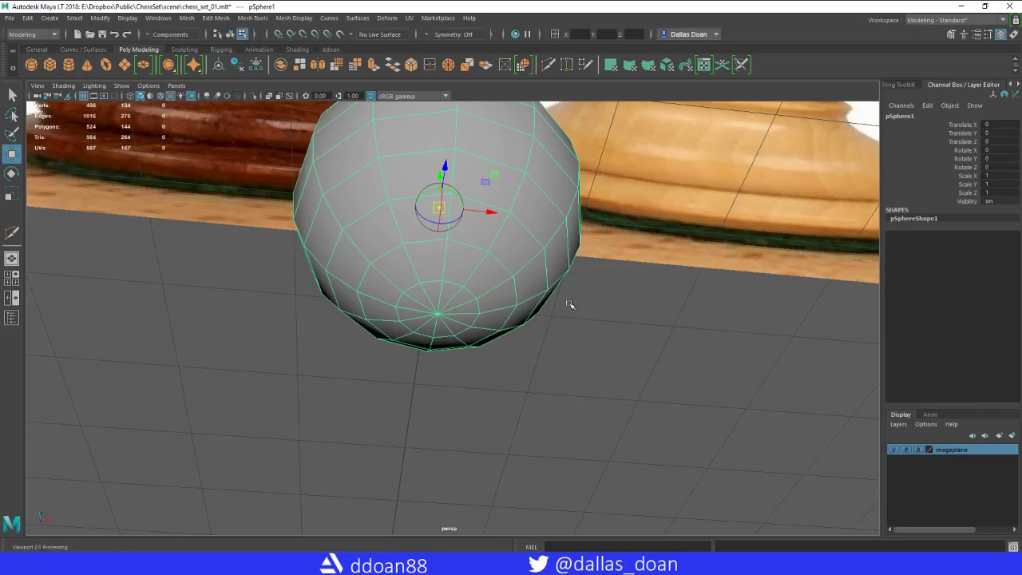
pyautogui.press('v')
pyautogui.moveTo(439, 208); pyautogui.dragTo(445, 318)
pyautogui.press('d')
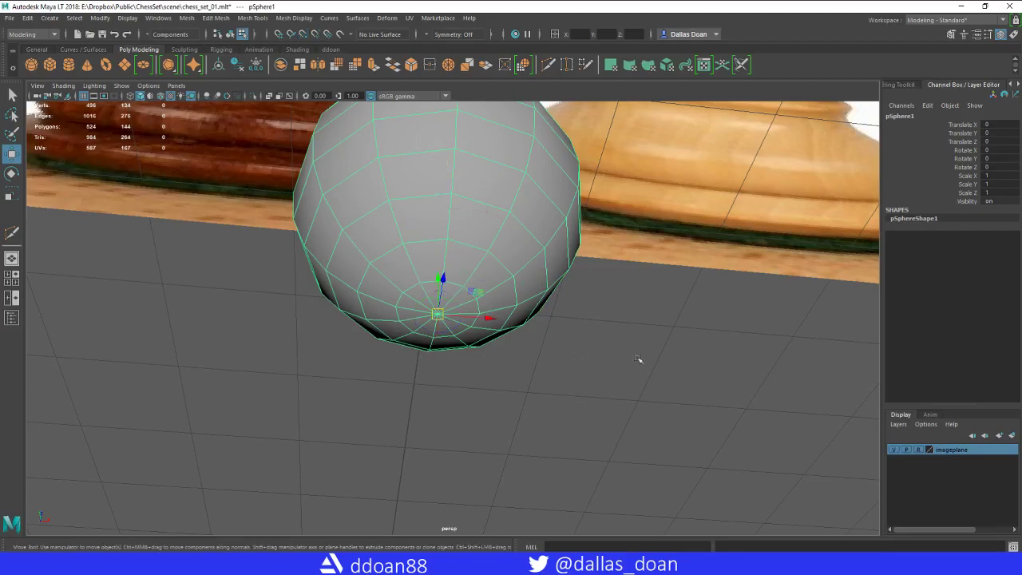
# Hide the imageplane layer and turn on wireframe-on-shaded display in the perspective view
pyautogui.keyDown('alt'); pyautogui.moveTo(610, 359); pyautogui.dragTo(607, 398); pyautogui.keyUp('alt')
pyautogui.keyDown('alt'); pyautogui.moveTo(606, 397); pyautogui.dragTo(368, 340, button='right'); pyautogui.keyUp('alt')
pyautogui.keyDown('alt'); pyautogui.moveTo(460, 336); pyautogui.dragTo(383, 364, button='middle'); pyautogui.keyUp('alt')
pyautogui.keyDown('alt'); pyautogui.moveTo(459, 351); pyautogui.dragTo(713, 332); pyautogui.keyUp('alt')
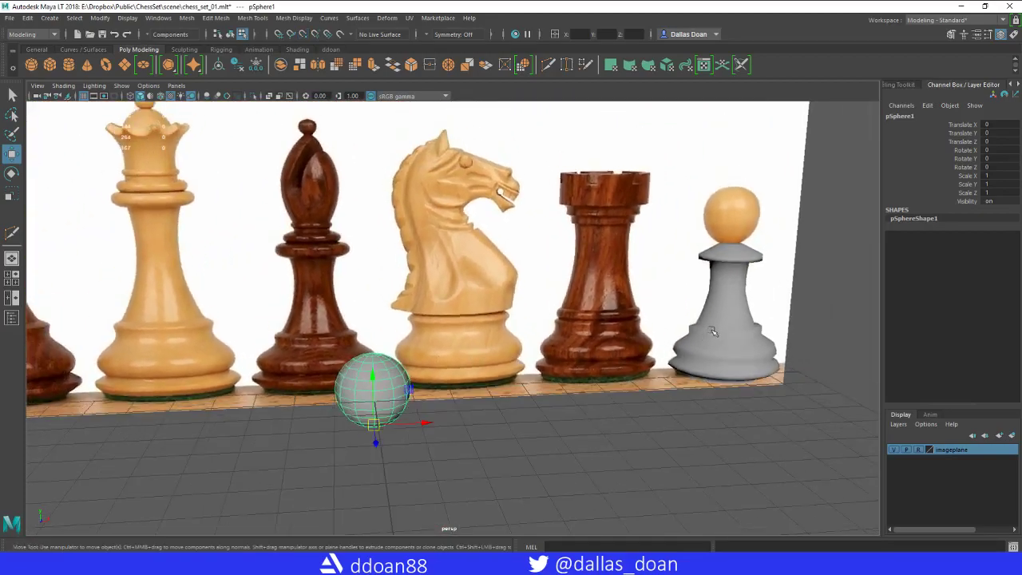
pyautogui.click(895, 449)
pyautogui.keyDown('alt'); pyautogui.moveTo(589, 394); pyautogui.dragTo(375, 415); pyautogui.keyUp('alt')
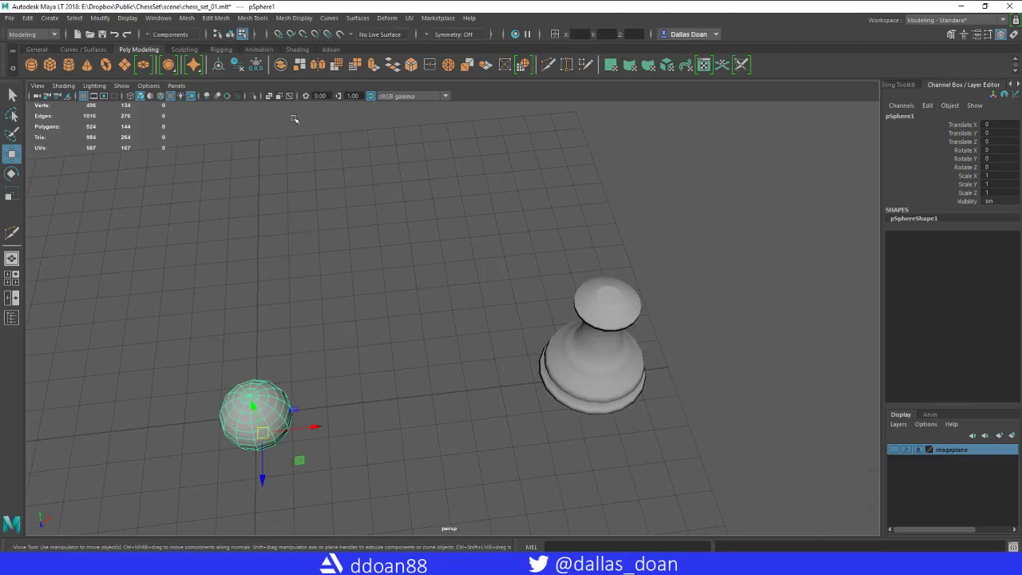
pyautogui.click(160, 97)
pyautogui.moveTo(399, 324)
pyautogui.keyDown('alt'); pyautogui.mouseDown()
pyautogui.moveTo(407, 345)
pyautogui.moveTo(406, 303)
pyautogui.moveTo(415, 344)
pyautogui.moveTo(433, 344)
pyautogui.mouseUp(); pyautogui.keyUp('alt')
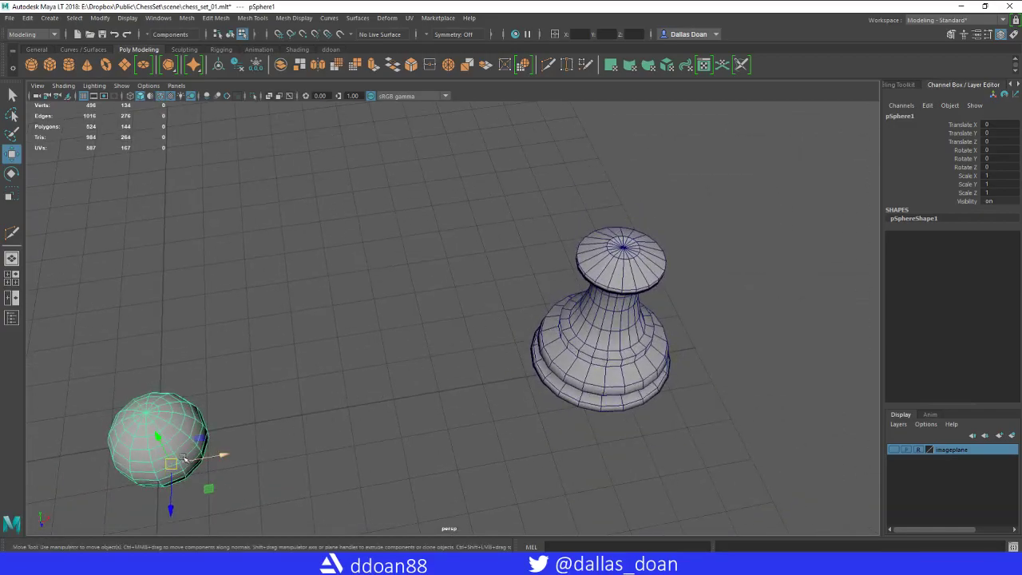
# Move the sphere onto the pawn body, vertex-snapping its pivot to the centre of the top cap
pyautogui.keyDown('alt'); pyautogui.moveTo(167, 465); pyautogui.dragTo(319, 378); pyautogui.keyUp('alt')
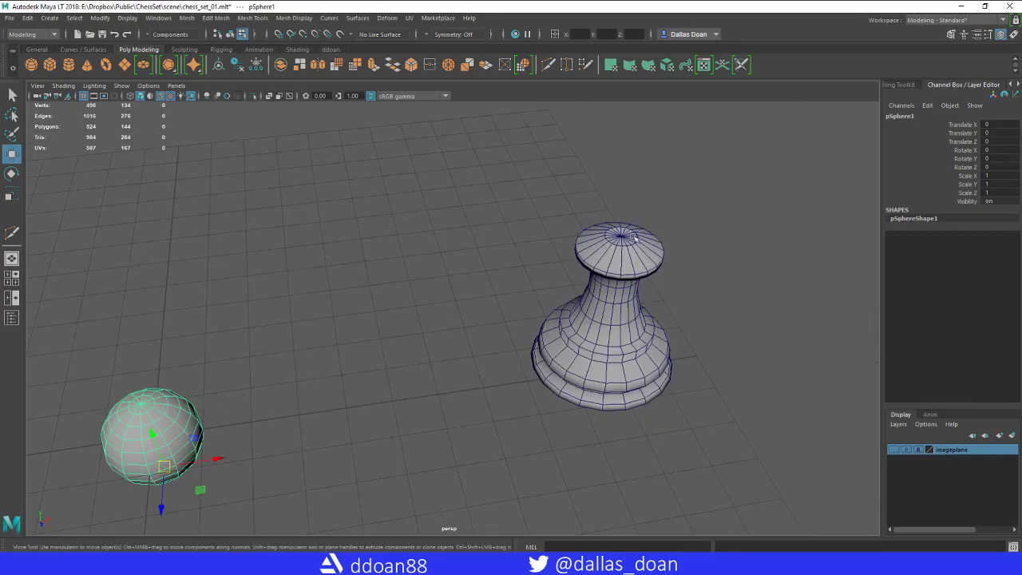
pyautogui.keyDown('alt'); pyautogui.moveTo(619, 235); pyautogui.dragTo(423, 289); pyautogui.keyUp('alt')
pyautogui.press('v')
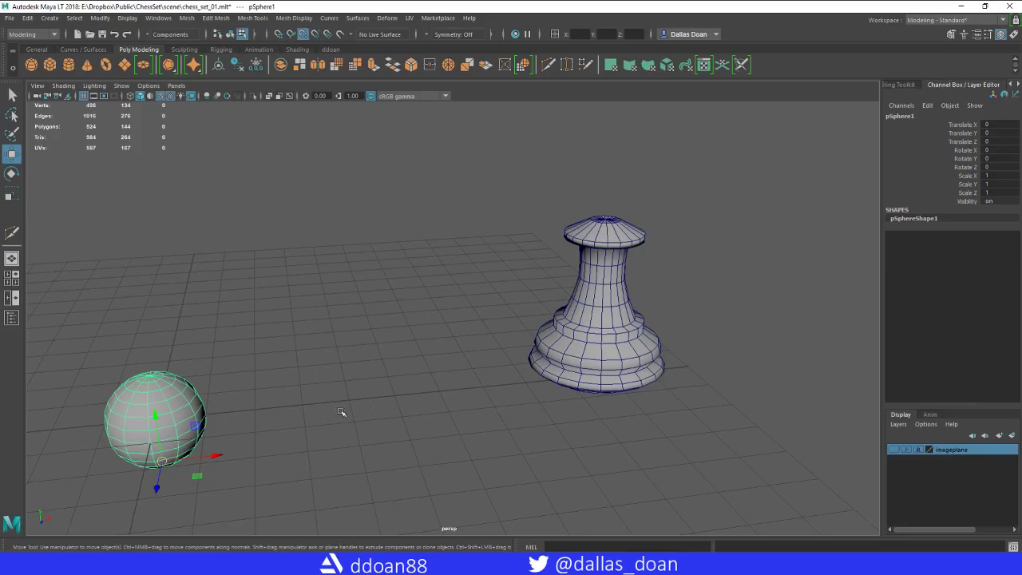
pyautogui.keyDown('alt'); pyautogui.moveTo(380, 358); pyautogui.dragTo(376, 396); pyautogui.keyUp('alt')
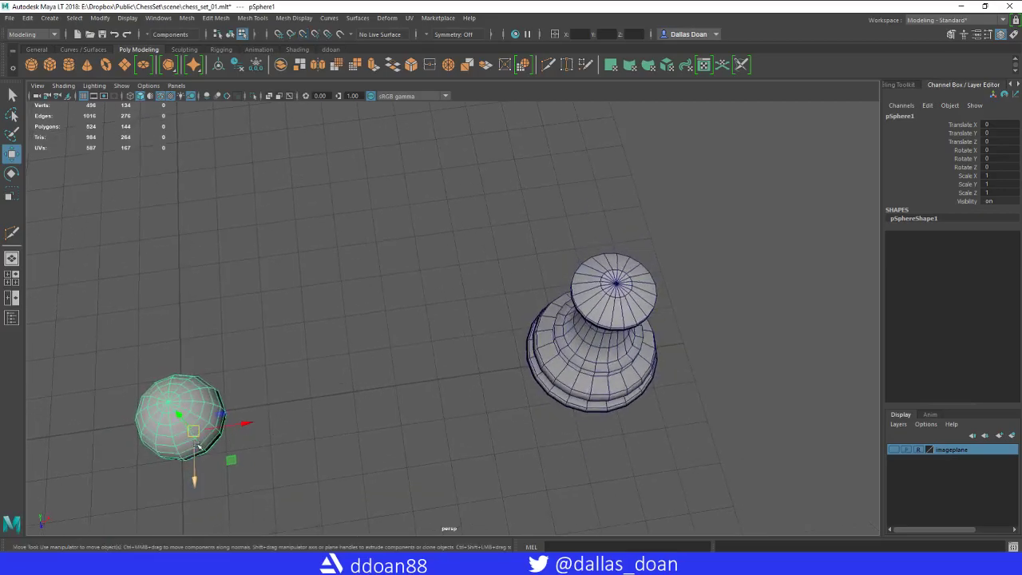
pyautogui.moveTo(195, 445); pyautogui.dragTo(619, 288)
pyautogui.keyDown('alt'); pyautogui.moveTo(592, 343); pyautogui.dragTo(530, 398, button='middle'); pyautogui.keyUp('alt')
pyautogui.keyDown('alt'); pyautogui.moveTo(530, 399); pyautogui.dragTo(597, 365); pyautogui.keyUp('alt')
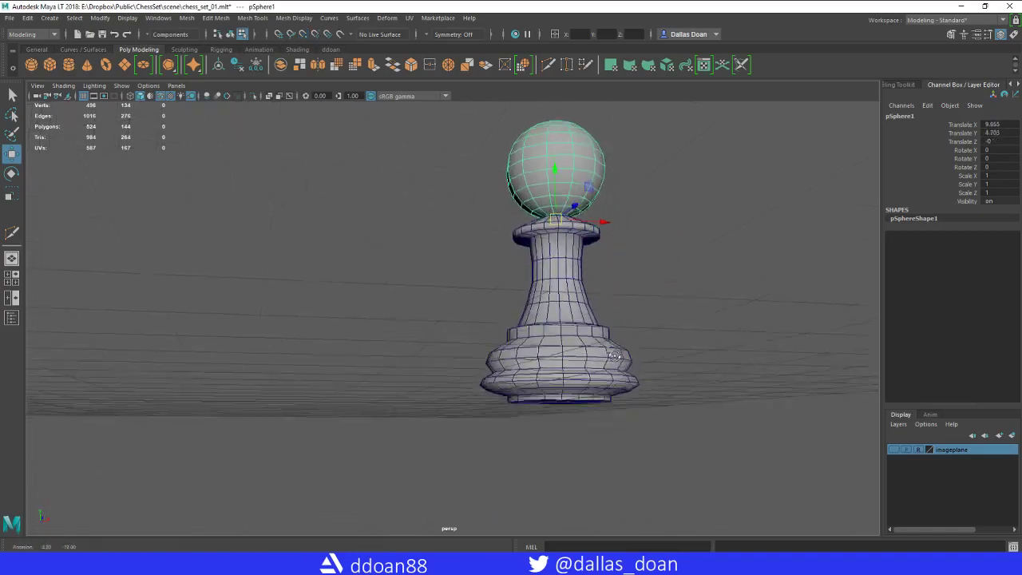
pyautogui.keyDown('alt'); pyautogui.moveTo(597, 365); pyautogui.dragTo(641, 440, button='right'); pyautogui.keyUp('alt')
pyautogui.keyDown('alt'); pyautogui.moveTo(641, 440); pyautogui.dragTo(465, 341); pyautogui.keyUp('alt')
# Show the imageplane layer again in the front view and turn on X-ray display
pyautogui.press('space')
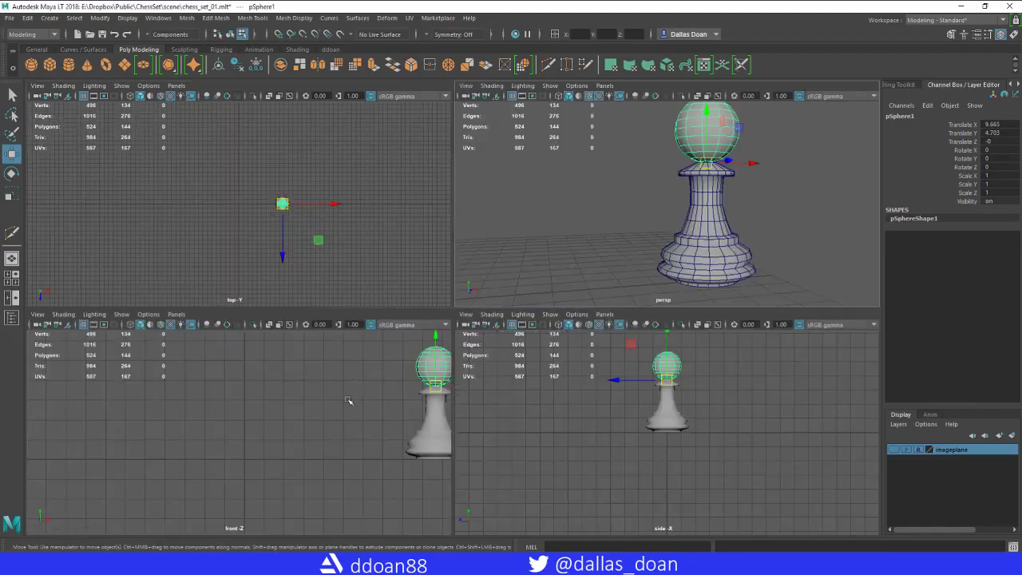
pyautogui.press('space')
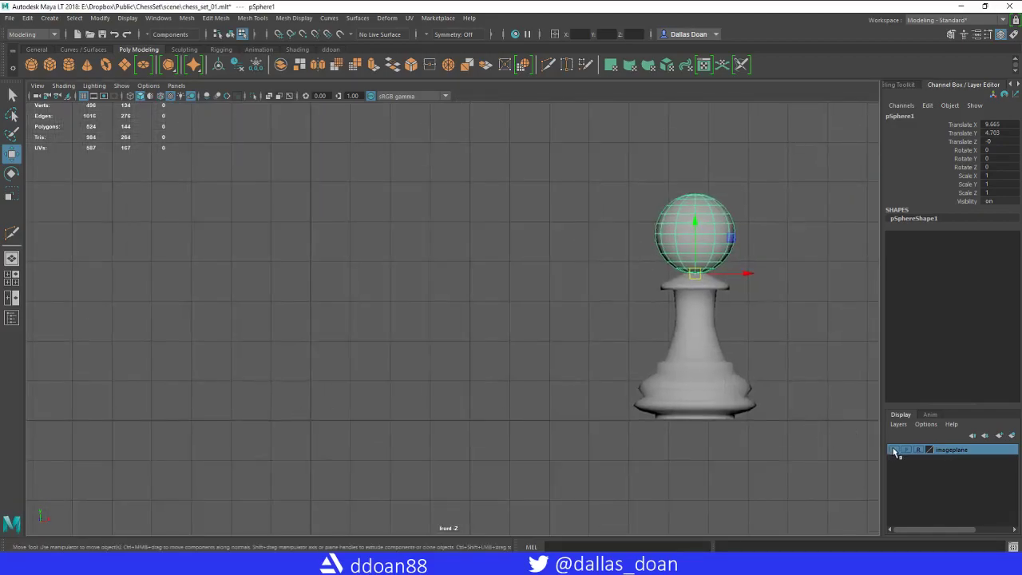
pyautogui.click(894, 451)
pyautogui.scroll(8, 452, 376)
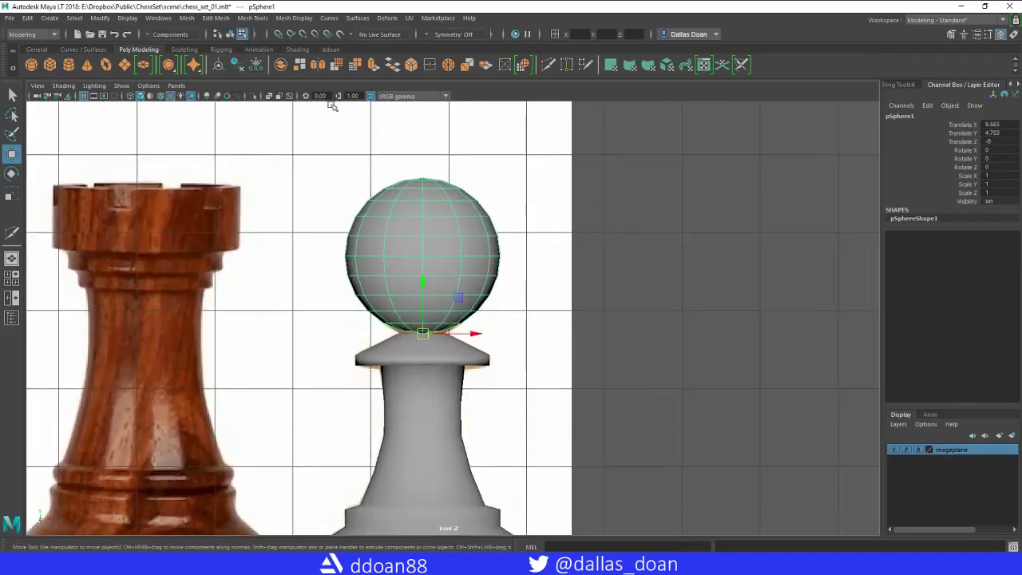
pyautogui.click(268, 95)
pyautogui.scroll(4, 540, 372)
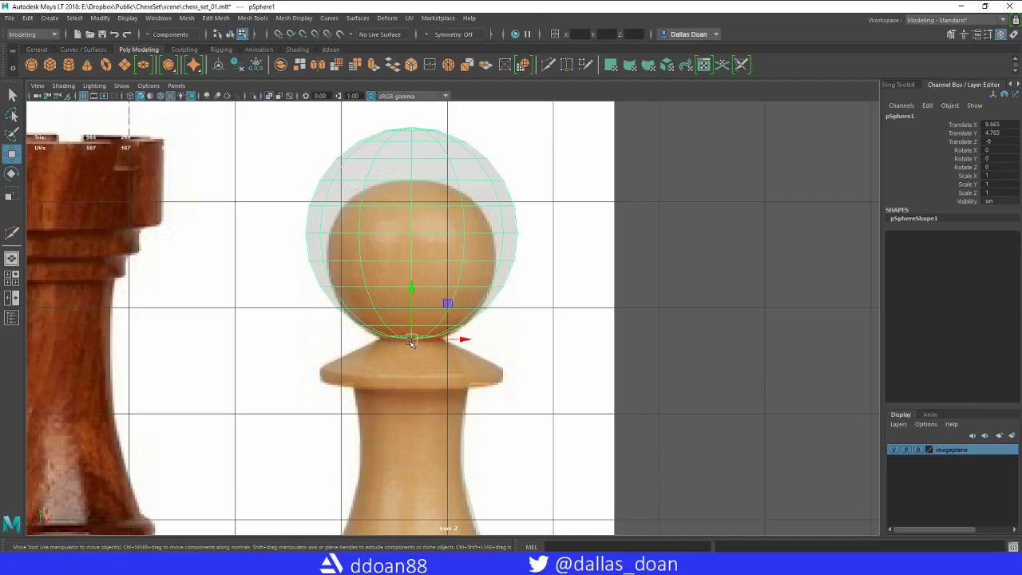
# Lower the sphere to Translate Y 4.628 and scale it uniformly to 0.815 to match the reference head
pyautogui.moveTo(413, 298); pyautogui.dragTo(411, 297)
pyautogui.press('r')
pyautogui.moveTo(412, 345); pyautogui.dragTo(366, 352)
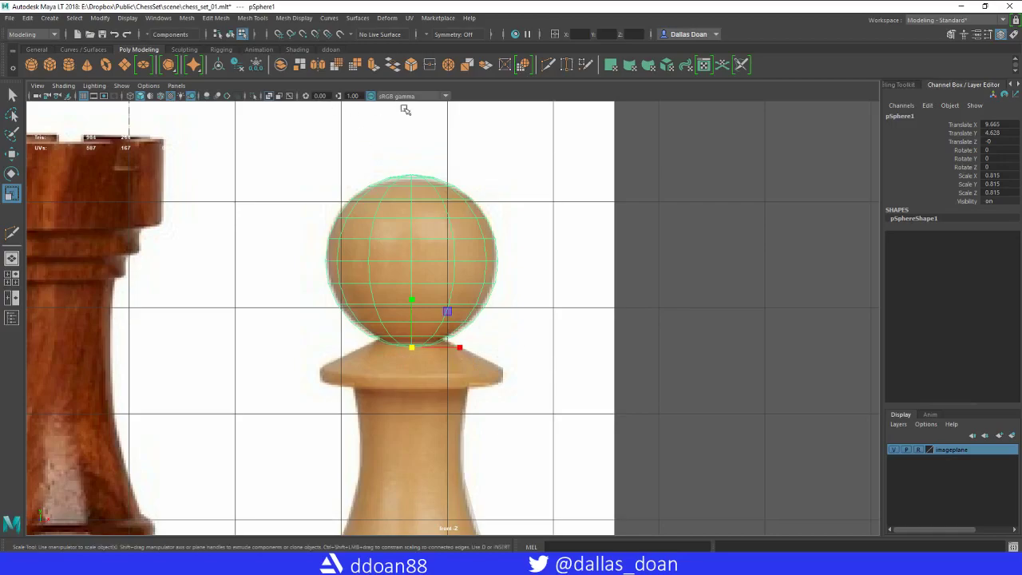
# Turn off X-ray display in the front view and return to the perspective view of the pawn
pyautogui.click(270, 97)
pyautogui.click(587, 374)
pyautogui.scroll(-4, 586, 374)
pyautogui.keyDown('alt'); pyautogui.moveTo(586, 374); pyautogui.dragTo(367, 347, button='right'); pyautogui.keyUp('alt')
pyautogui.keyDown('alt'); pyautogui.moveTo(367, 346); pyautogui.dragTo(376, 346); pyautogui.keyUp('alt')
pyautogui.press('space')
pyautogui.press('space')
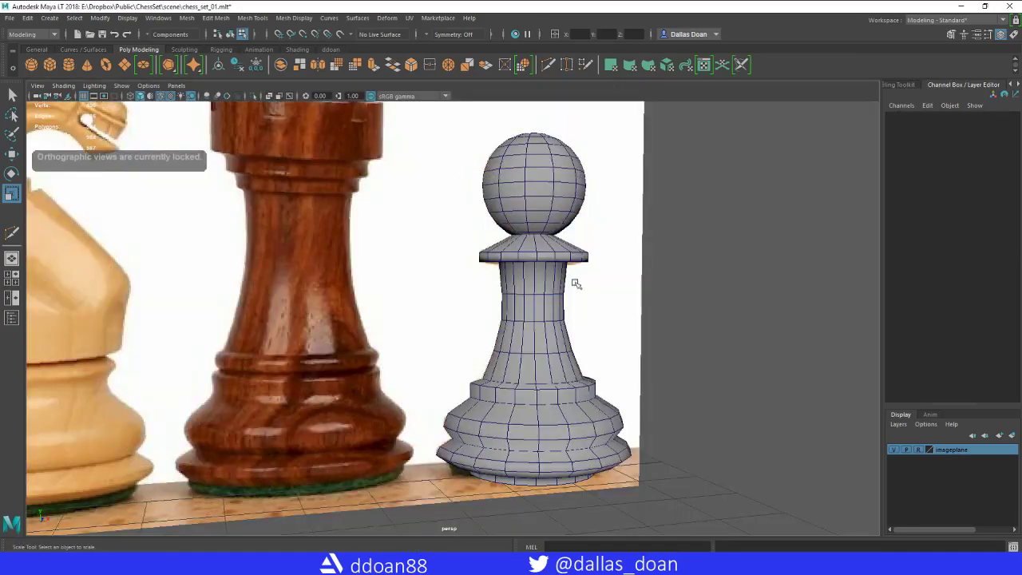
pyautogui.keyDown('alt'); pyautogui.moveTo(595, 280); pyautogui.dragTo(616, 318); pyautogui.keyUp('alt')
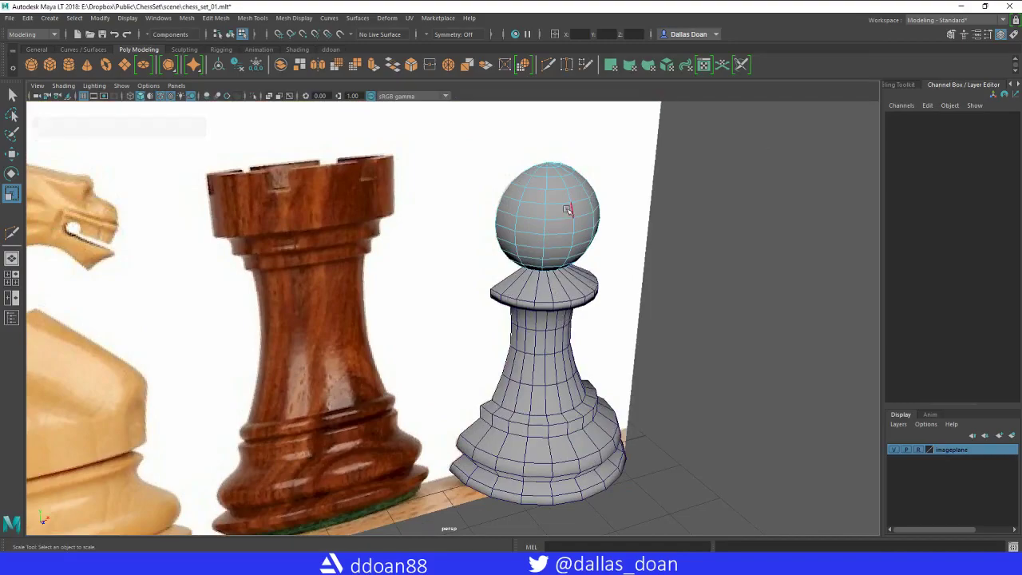
# Switch to object selection mode and select the pawn's cylinder body with the Move tool
pyautogui.press('F8')
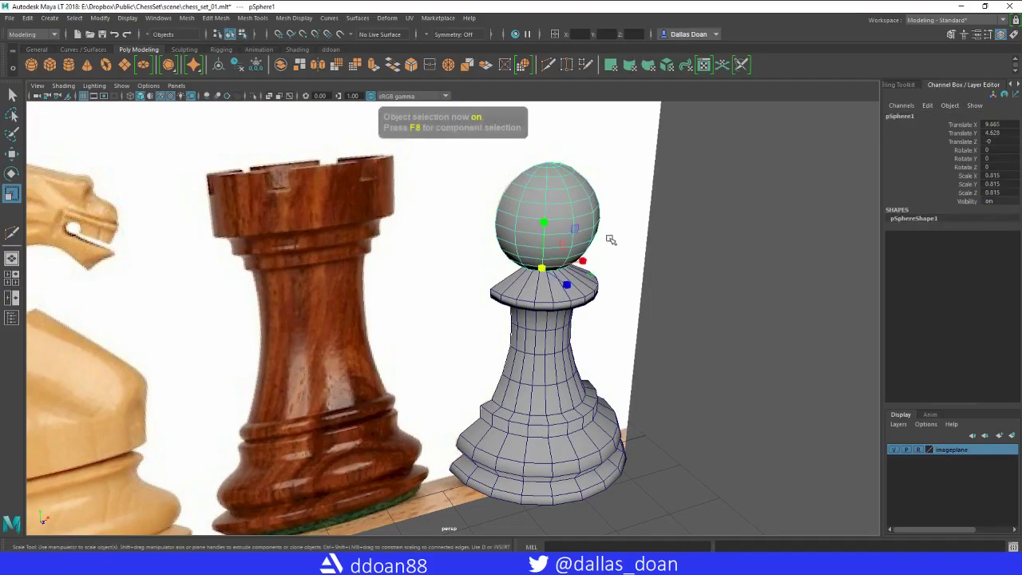
pyautogui.press('w')
pyautogui.click(535, 315)
pyautogui.keyDown('alt'); pyautogui.moveTo(535, 316); pyautogui.dragTo(622, 298); pyautogui.keyUp('alt')
pyautogui.keyDown('alt'); pyautogui.moveTo(622, 297); pyautogui.dragTo(487, 276, button='right'); pyautogui.keyUp('alt')
pyautogui.keyDown('alt'); pyautogui.moveTo(487, 276); pyautogui.dragTo(341, 230); pyautogui.keyUp('alt')
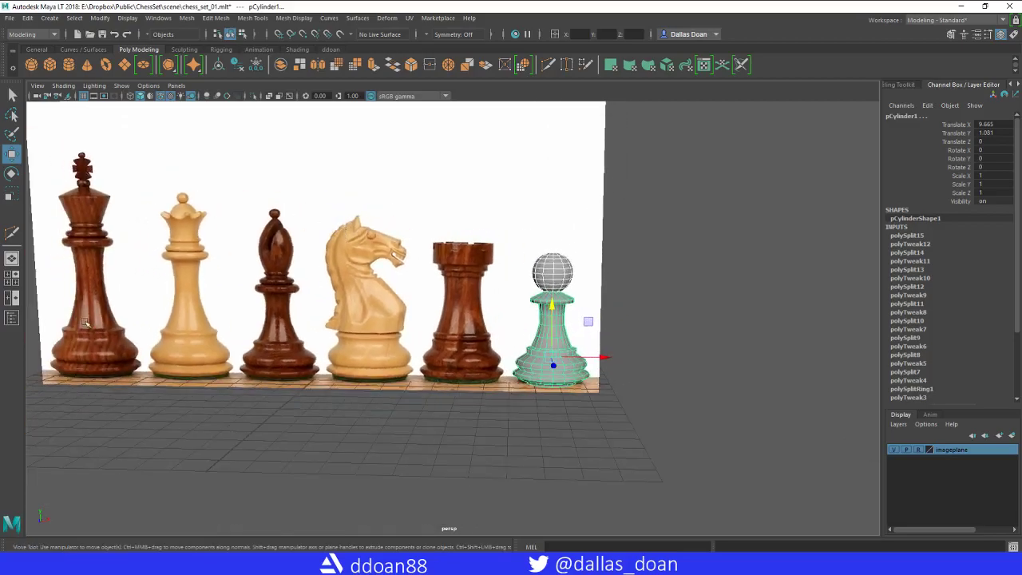
# Show the Outliner and combine pCylinder1 and pSphere1 into a single mesh
pyautogui.click(11, 318)
pyautogui.click(80, 175)
pyautogui.click(83, 183)
pyautogui.click(88, 173)
pyautogui.click(88, 183)
pyautogui.click(88, 175)
pyautogui.keyDown('shift'); pyautogui.click(89, 185); pyautogui.keyUp('shift')
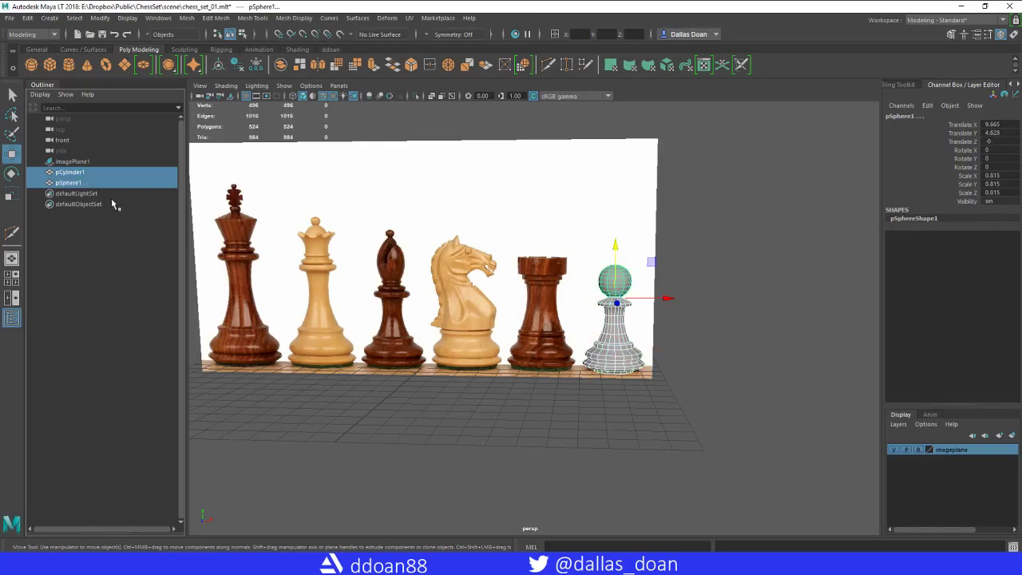
pyautogui.moveTo(392, 226)
pyautogui.keyDown('alt'); pyautogui.mouseDown()
pyautogui.moveTo(410, 237)
pyautogui.moveTo(408, 222)
pyautogui.mouseUp(); pyautogui.keyUp('alt')
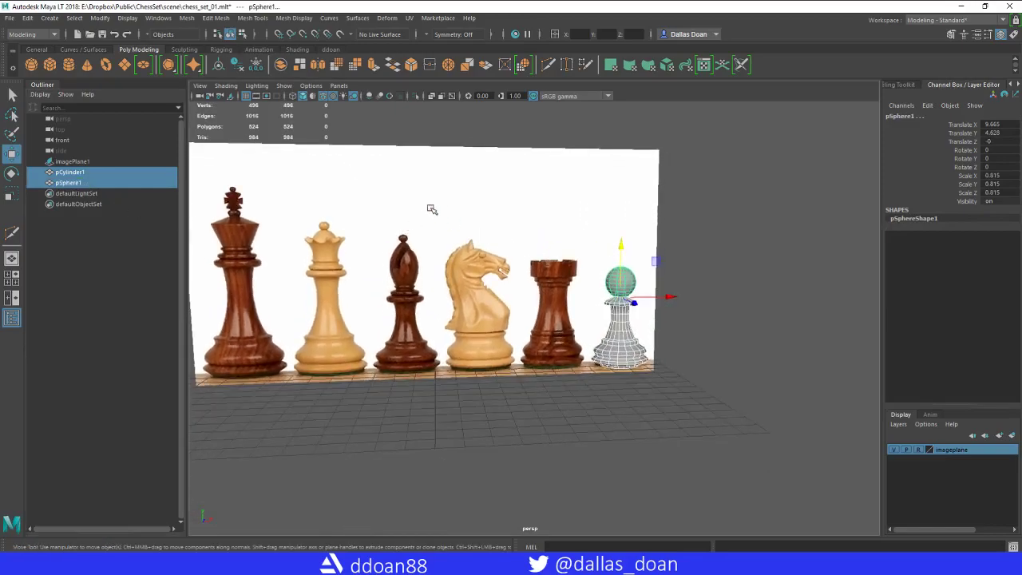
pyautogui.keyDown('alt'); pyautogui.moveTo(427, 207); pyautogui.dragTo(442, 219, button='middle'); pyautogui.keyUp('alt')
pyautogui.click(186, 18)
pyautogui.click(203, 43)
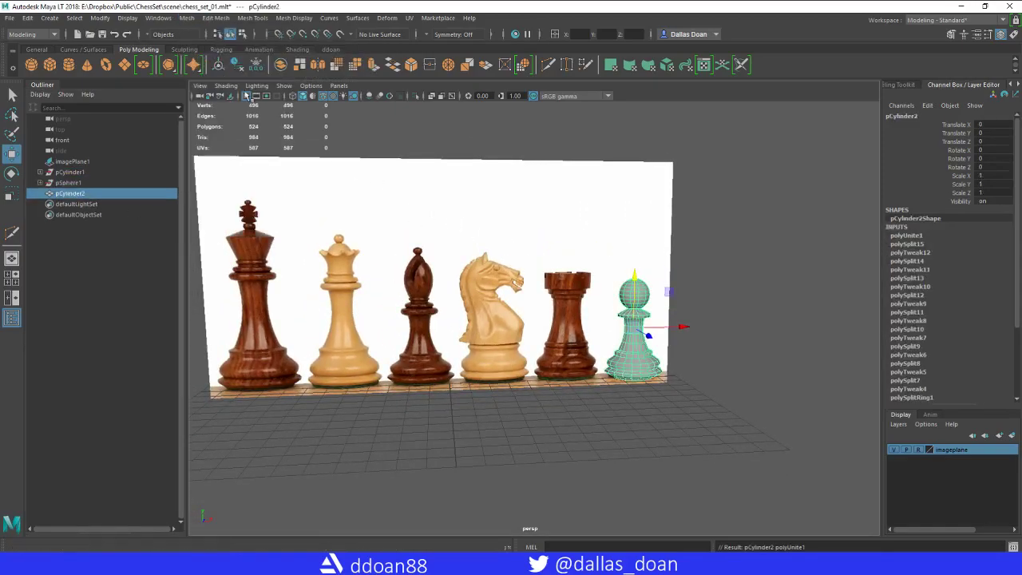
# Review the combined pawn's list of inputs and delete its construction history
pyautogui.scroll(-4, 929, 328)
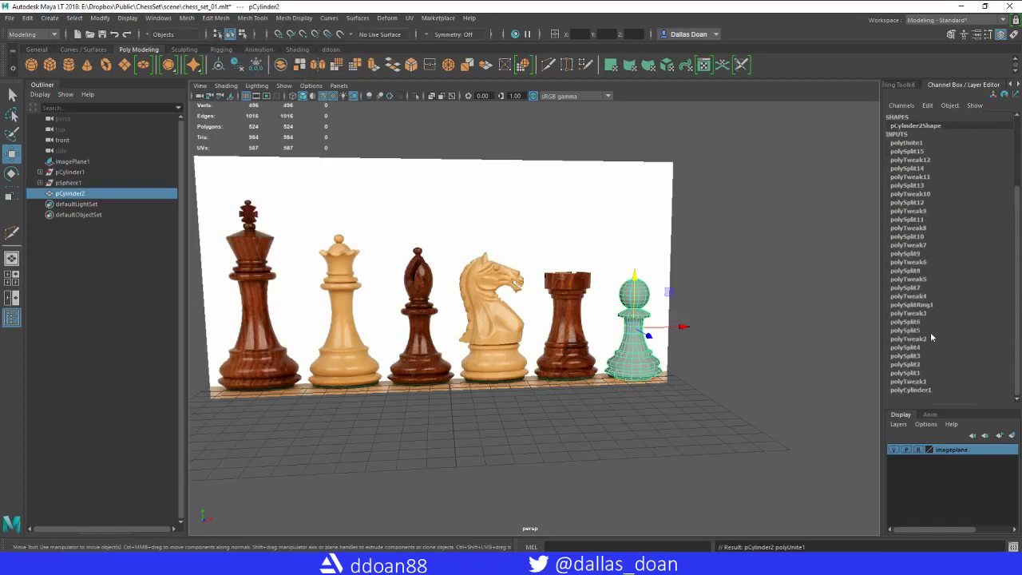
pyautogui.scroll(4, 918, 367)
pyautogui.scroll(-4, 934, 352)
pyautogui.scroll(4, 936, 346)
pyautogui.scroll(-4, 925, 342)
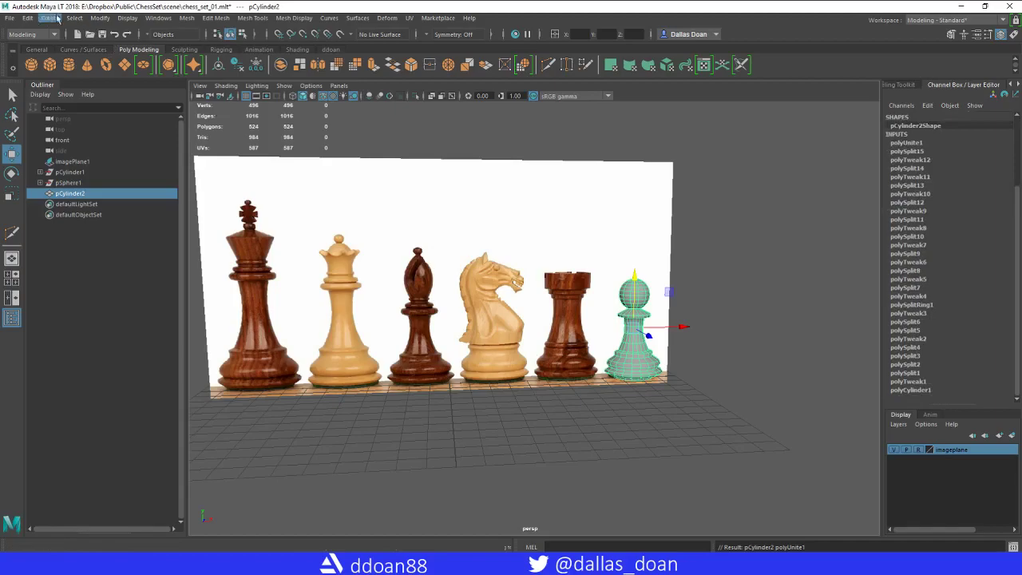
pyautogui.click(27, 18)
pyautogui.moveTo(109, 153)
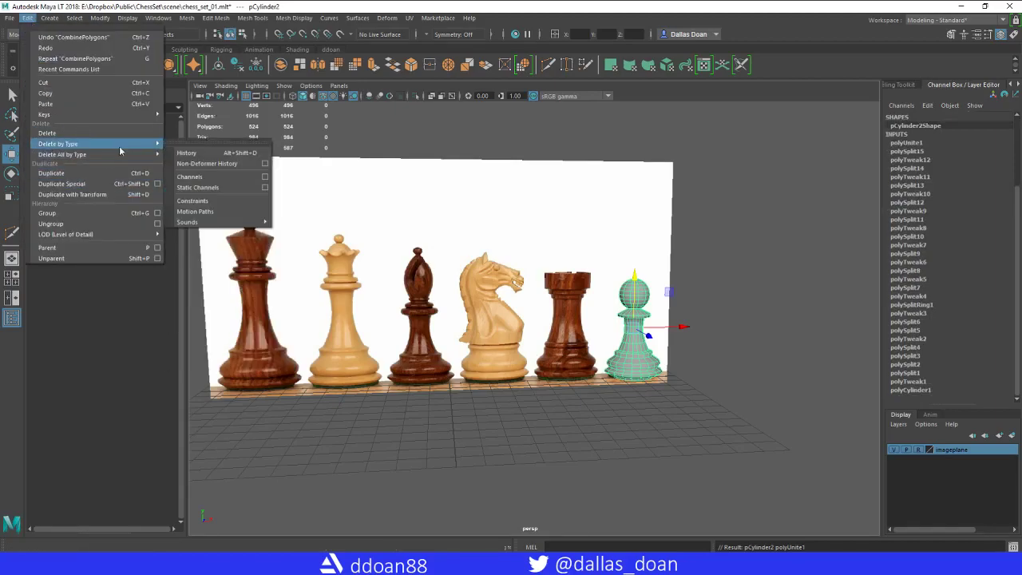
pyautogui.click(206, 163)
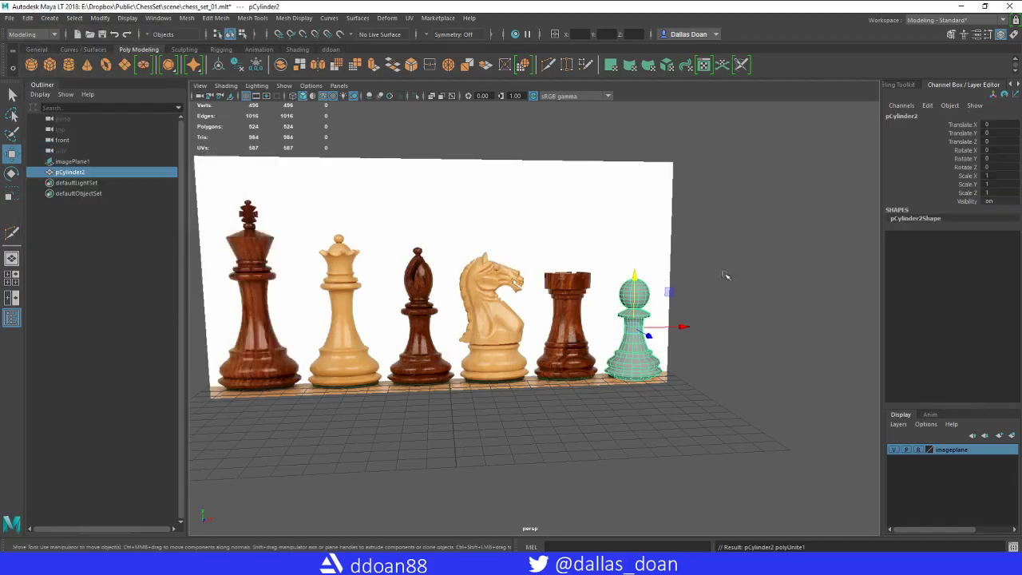
pyautogui.click(28, 18)
pyautogui.moveTo(90, 156)
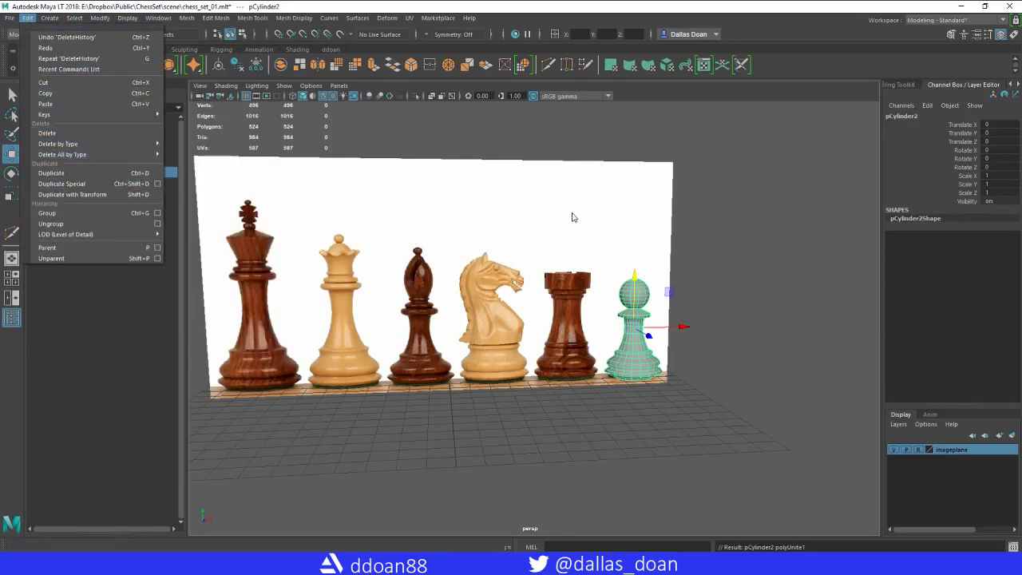
pyautogui.click(713, 227)
# Turn off wireframe-on-shaded display and bring the finished pawn closer beside the reference pieces
pyautogui.click(637, 285)
pyautogui.keyDown('alt'); pyautogui.moveTo(587, 179); pyautogui.dragTo(559, 175, button='middle'); pyautogui.keyUp('alt')
pyautogui.click(322, 97)
pyautogui.click(743, 207)
pyautogui.keyDown('alt'); pyautogui.moveTo(627, 291); pyautogui.dragTo(558, 278, button='middle'); pyautogui.keyUp('alt')
pyautogui.keyDown('alt'); pyautogui.moveTo(557, 278); pyautogui.dragTo(698, 313, button='right'); pyautogui.keyUp('alt')
pyautogui.keyDown('alt'); pyautogui.moveTo(698, 314); pyautogui.dragTo(676, 307); pyautogui.keyUp('alt')
# Rename the combined pawn mesh pCylinder2 as Pawn_01
pyautogui.click(536, 254)
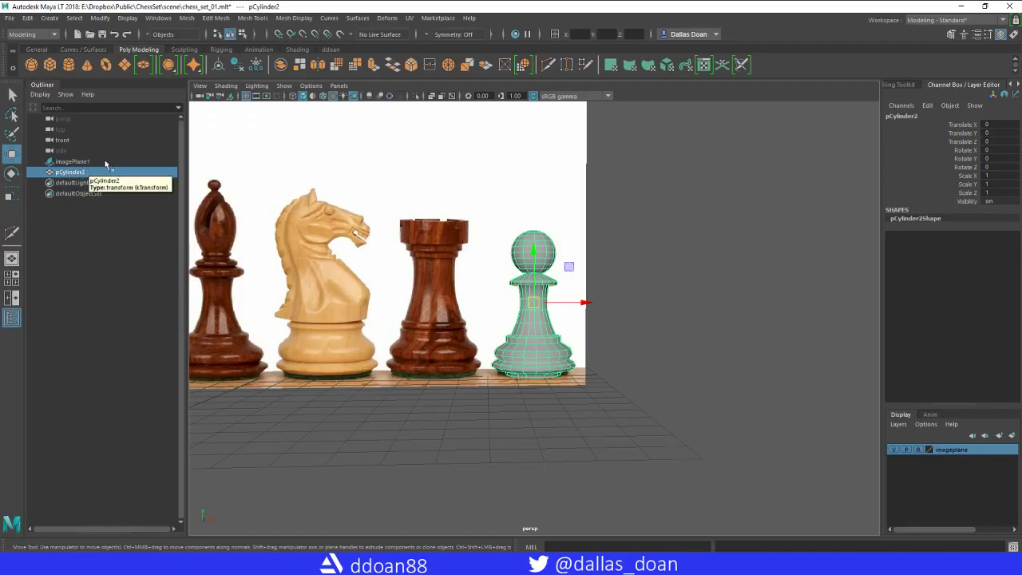
pyautogui.doubleClick(76, 172)
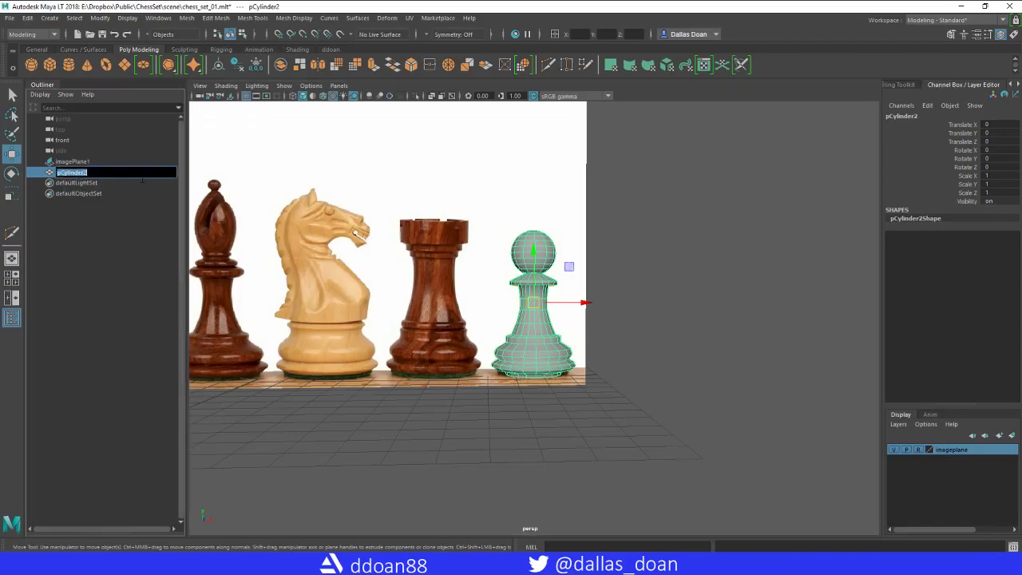
pyautogui.write('Pawn_01')
pyautogui.press('Return')
# Examine the pawn's shape from several angles and distances against the rook and the other reference pieces
pyautogui.click(588, 300)
pyautogui.click(543, 271)
pyautogui.keyDown('alt'); pyautogui.moveTo(543, 272); pyautogui.dragTo(583, 288); pyautogui.keyUp('alt')
pyautogui.click(690, 288)
pyautogui.keyDown('alt'); pyautogui.moveTo(689, 288); pyautogui.dragTo(710, 331, button='right'); pyautogui.keyUp('alt')
pyautogui.keyDown('alt'); pyautogui.moveTo(710, 331); pyautogui.dragTo(730, 303, button='middle'); pyautogui.keyUp('alt')
pyautogui.keyDown('alt'); pyautogui.moveTo(730, 303); pyautogui.dragTo(770, 329); pyautogui.keyUp('alt')
pyautogui.click(600, 236)
pyautogui.keyDown('alt'); pyautogui.moveTo(600, 236); pyautogui.dragTo(456, 279, button='right'); pyautogui.keyUp('alt')
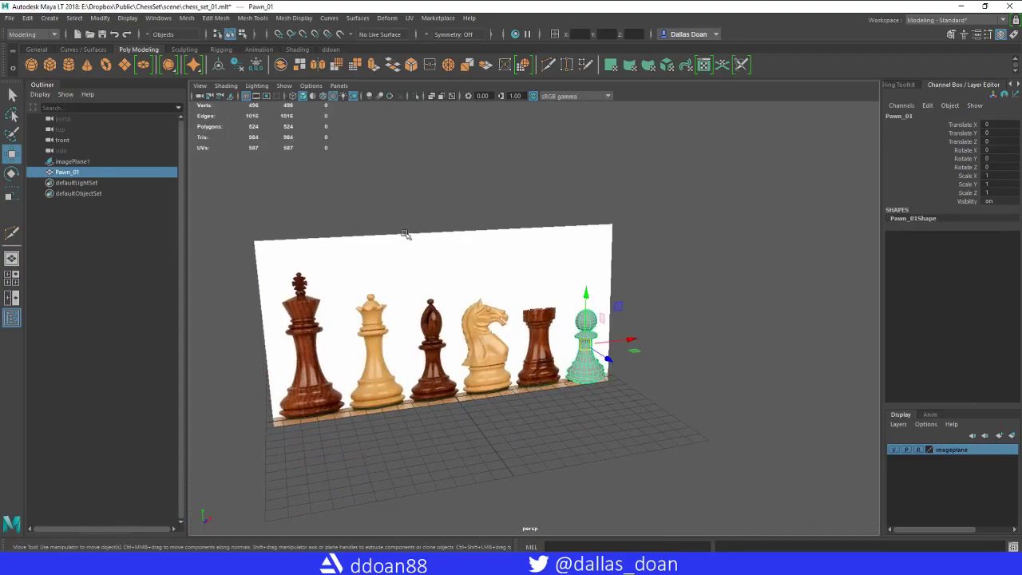
pyautogui.keyDown('alt'); pyautogui.moveTo(437, 266); pyautogui.dragTo(490, 292, button='right'); pyautogui.keyUp('alt')
pyautogui.keyDown('alt'); pyautogui.moveTo(490, 292); pyautogui.dragTo(519, 292); pyautogui.keyUp('alt')
pyautogui.click(643, 343)
pyautogui.keyDown('alt'); pyautogui.moveTo(643, 344); pyautogui.dragTo(598, 290); pyautogui.keyUp('alt')
pyautogui.click(570, 312)
pyautogui.keyDown('alt'); pyautogui.moveTo(598, 290); pyautogui.dragTo(631, 297, button='right'); pyautogui.keyUp('alt')
pyautogui.keyDown('alt'); pyautogui.moveTo(631, 297); pyautogui.dragTo(631, 351); pyautogui.keyUp('alt')
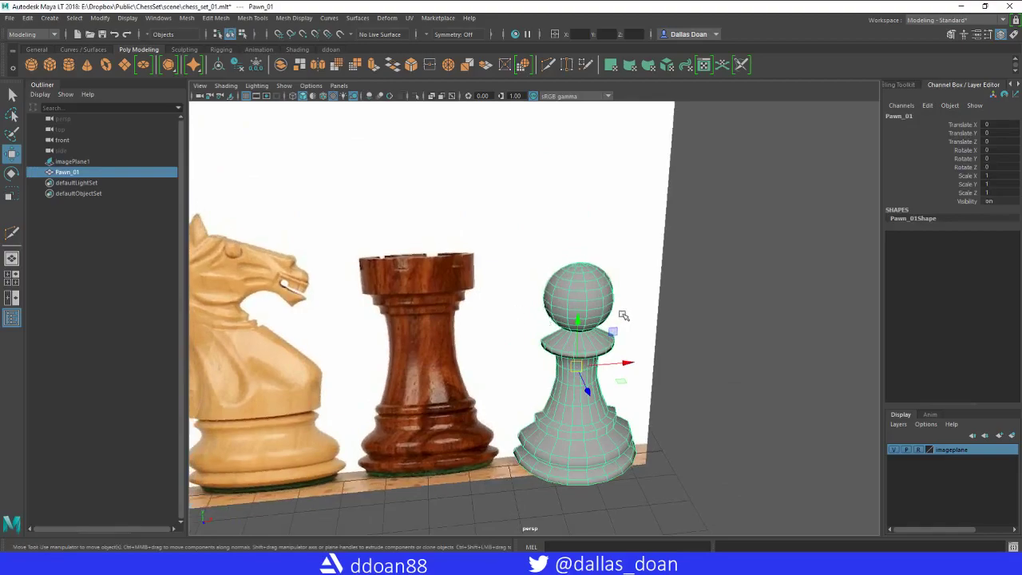
pyautogui.keyDown('alt'); pyautogui.moveTo(648, 327); pyautogui.dragTo(720, 347, button='right'); pyautogui.keyUp('alt')
pyautogui.keyDown('alt'); pyautogui.moveTo(720, 347); pyautogui.dragTo(711, 323); pyautogui.keyUp('alt')
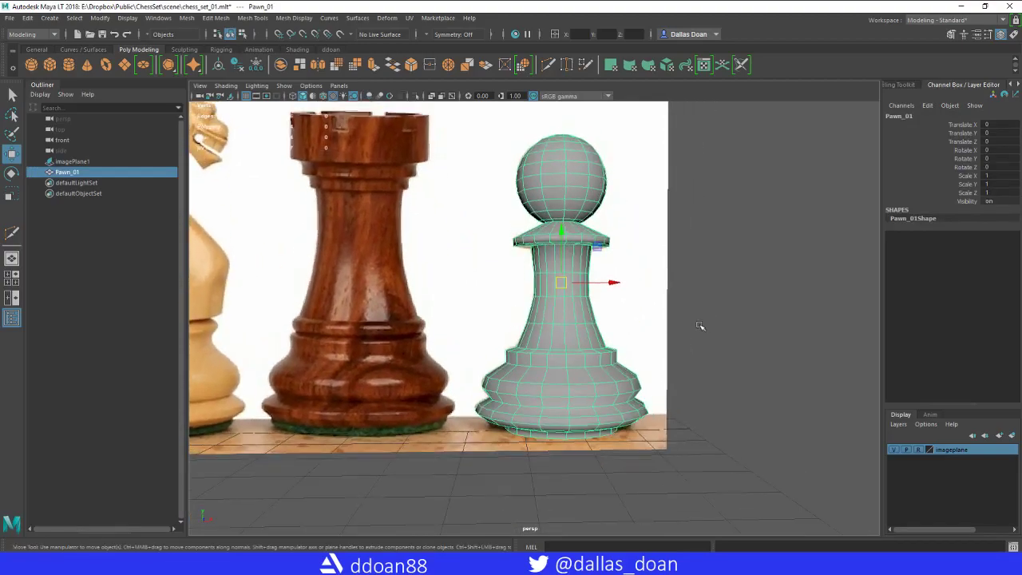
# Preview the pawn in smooth mesh display, inspect its profile, and switch it back to unsmoothed display
pyautogui.press('3')
pyautogui.click(759, 301)
pyautogui.keyDown('alt'); pyautogui.moveTo(759, 301); pyautogui.dragTo(606, 306, button='right'); pyautogui.keyUp('alt')
pyautogui.moveTo(607, 305)
pyautogui.keyDown('alt'); pyautogui.mouseDown()
pyautogui.moveTo(622, 315)
pyautogui.moveTo(615, 296)
pyautogui.moveTo(598, 303)
pyautogui.mouseUp(); pyautogui.keyUp('alt')
pyautogui.click(573, 285)
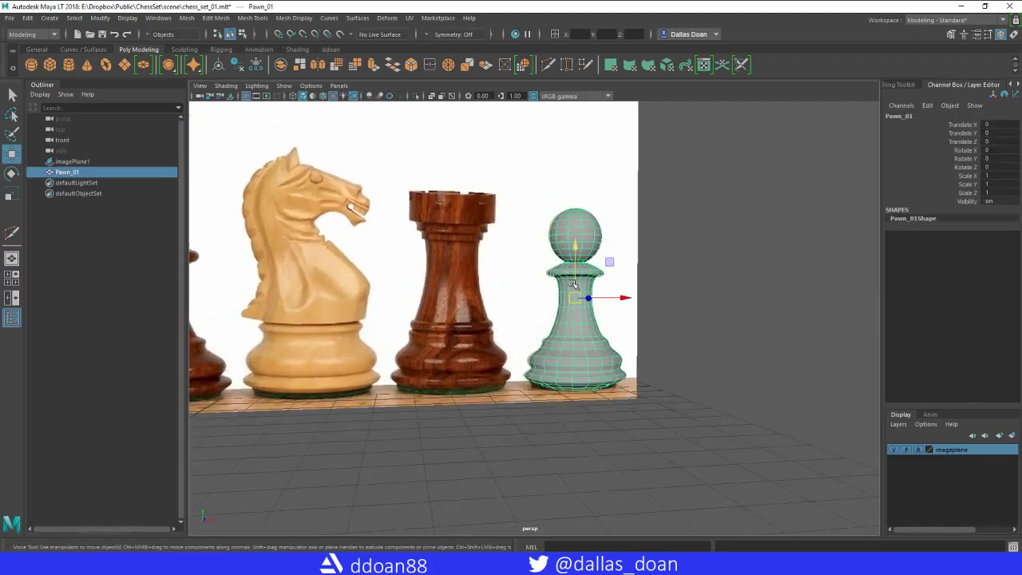
pyautogui.press('1')
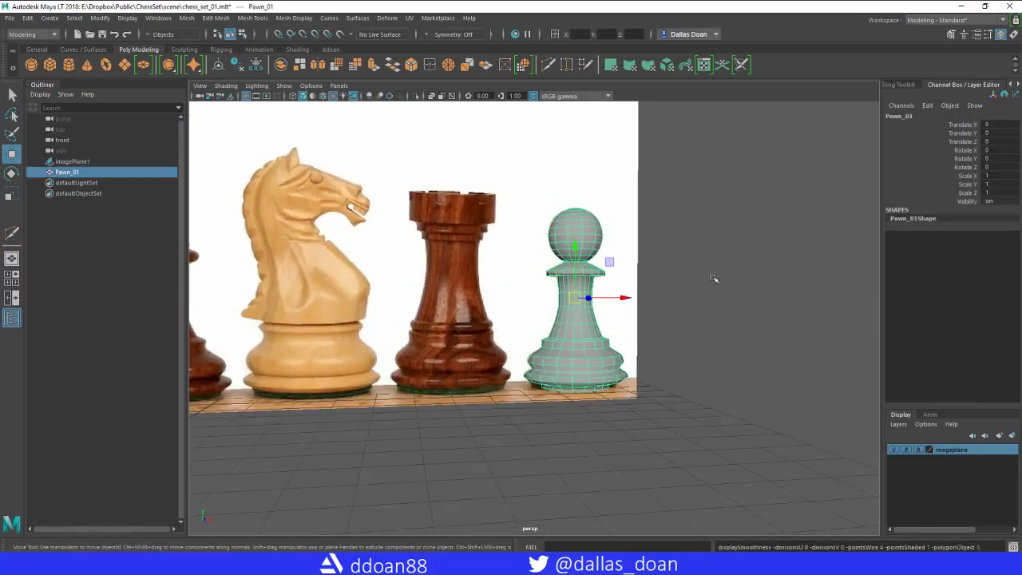
# Deselect the pawn and view it alongside the full row of reference pieces
pyautogui.click(711, 281)
pyautogui.keyDown('alt'); pyautogui.moveTo(710, 281); pyautogui.dragTo(596, 310, button='right'); pyautogui.keyUp('alt')
pyautogui.keyDown('alt'); pyautogui.moveTo(595, 310); pyautogui.dragTo(518, 325); pyautogui.keyUp('alt')
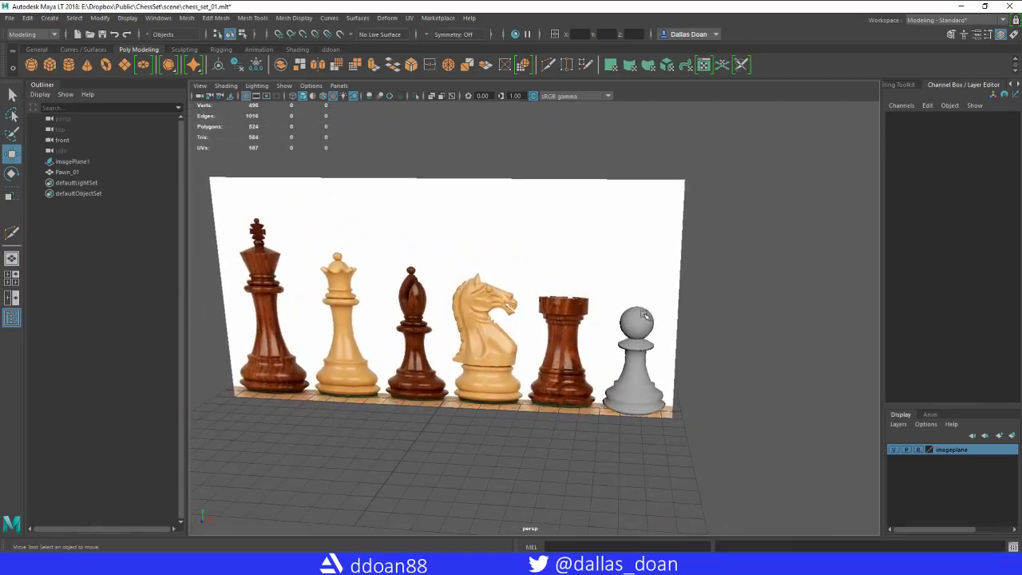